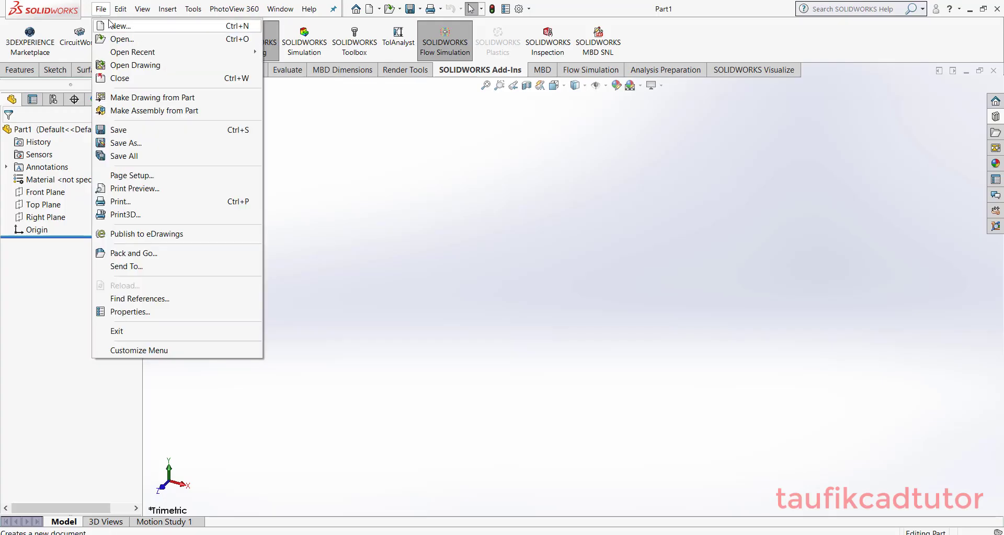
Step: Create a new assembly document and cancel the Begin Assembly step
click(115, 25)
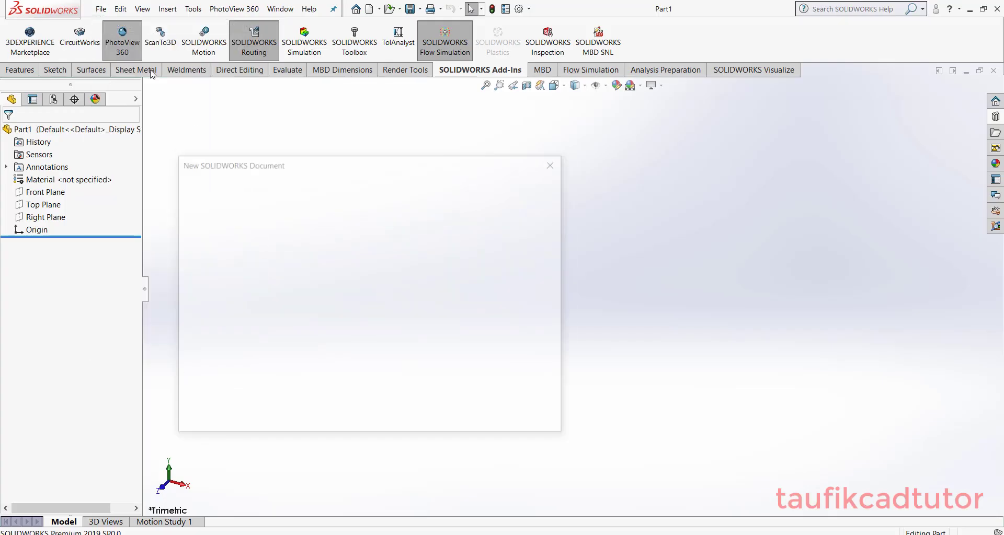
click(250, 212)
click(413, 413)
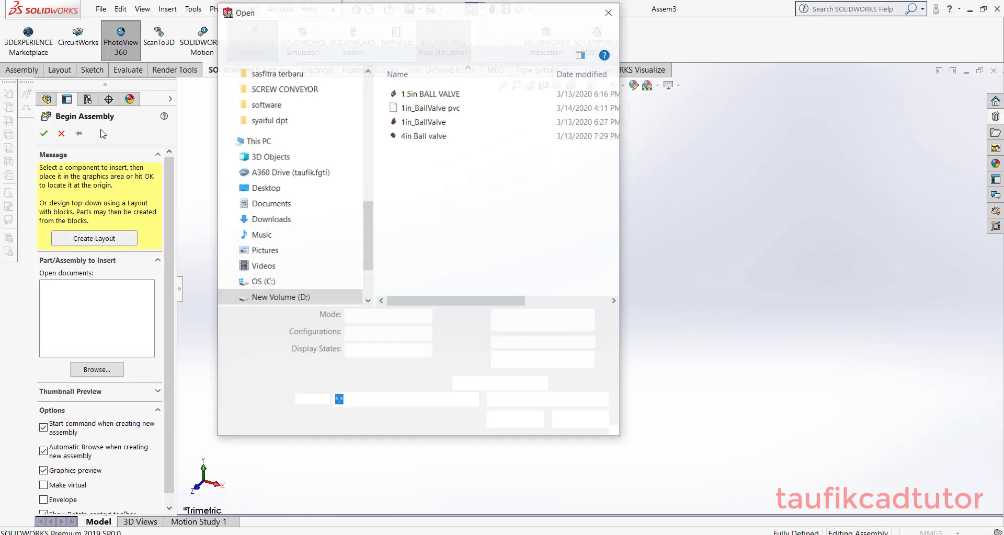
click(610, 11)
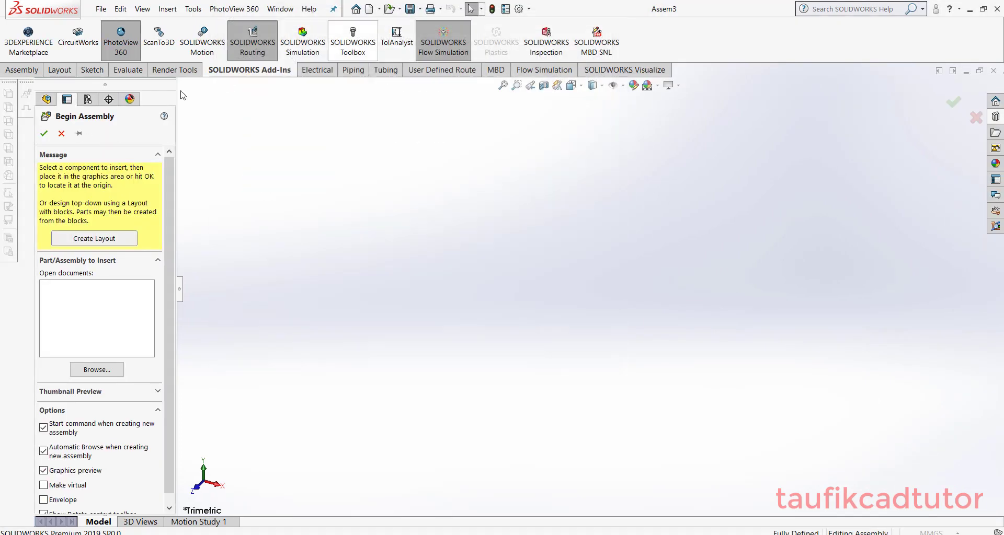
click(62, 133)
Step: Drag the 1in_BallValve pvc valve from the Design Library valves folder into the assembly
click(996, 117)
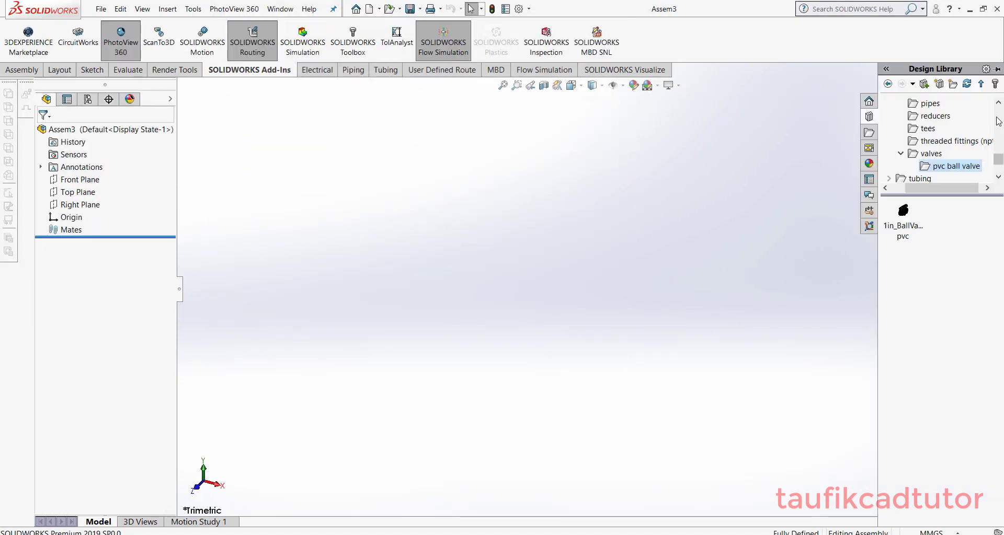
drag(900, 227, 772, 252)
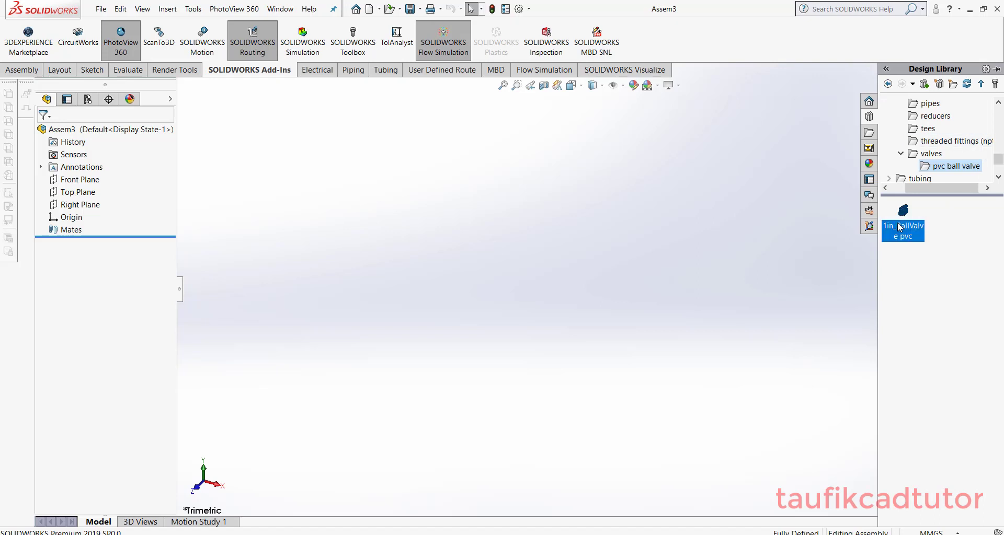
mouse_move(577, 291)
mouse_down()
mouse_move(548, 303)
mouse_move(600, 266)
mouse_move(614, 210)
mouse_up()
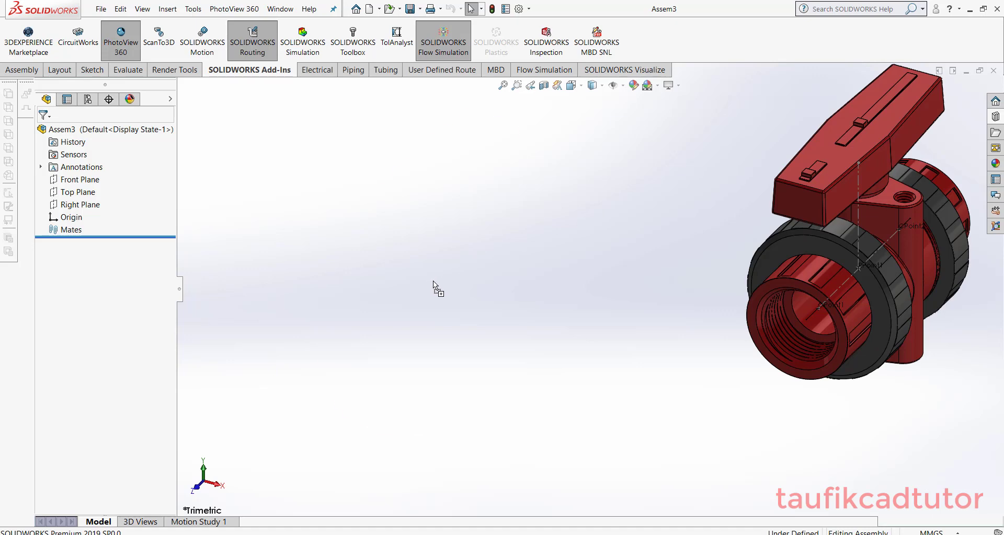
drag(453, 269, 495, 279)
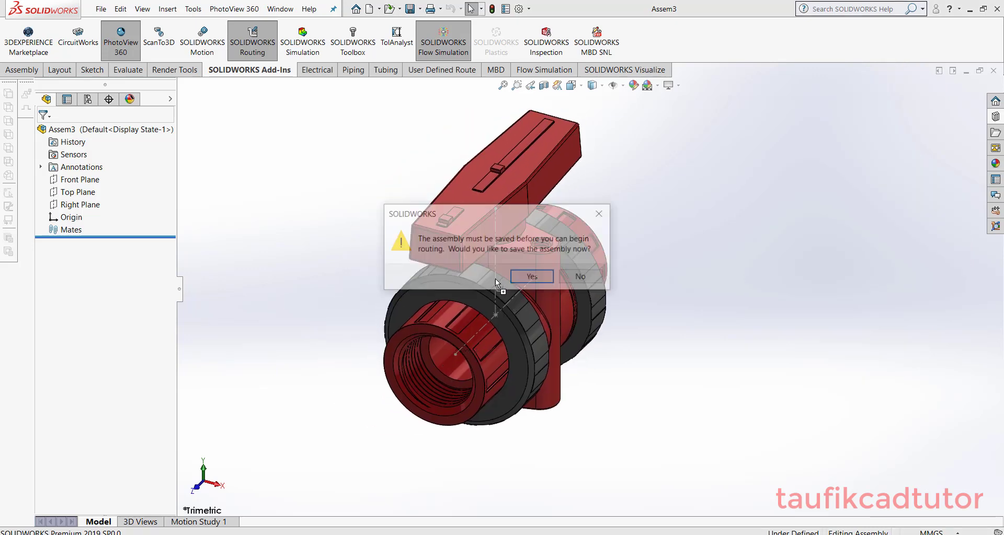
Step: Place the valve and save the assembly on the Desktop as 'tes'
click(523, 278)
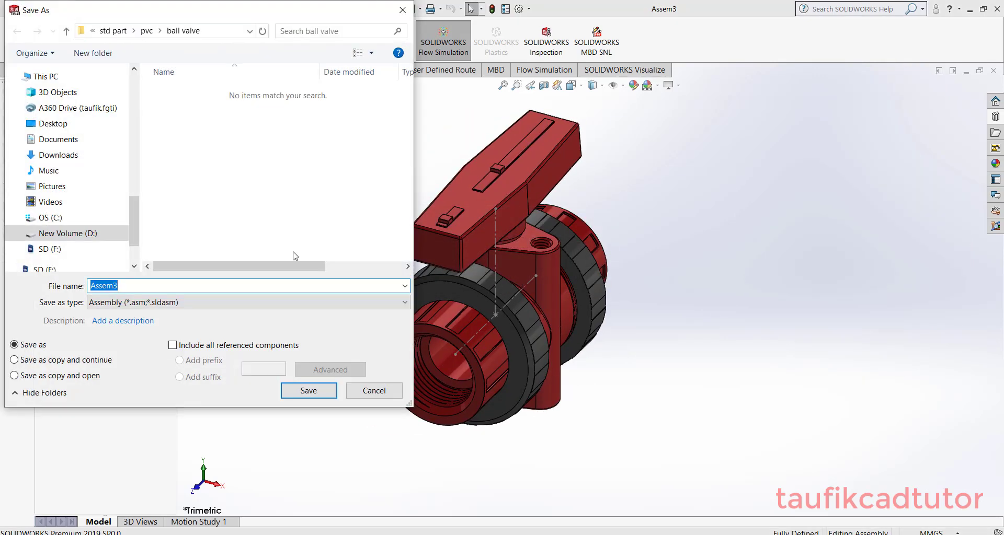
click(52, 123)
double_click(133, 290)
text(t)
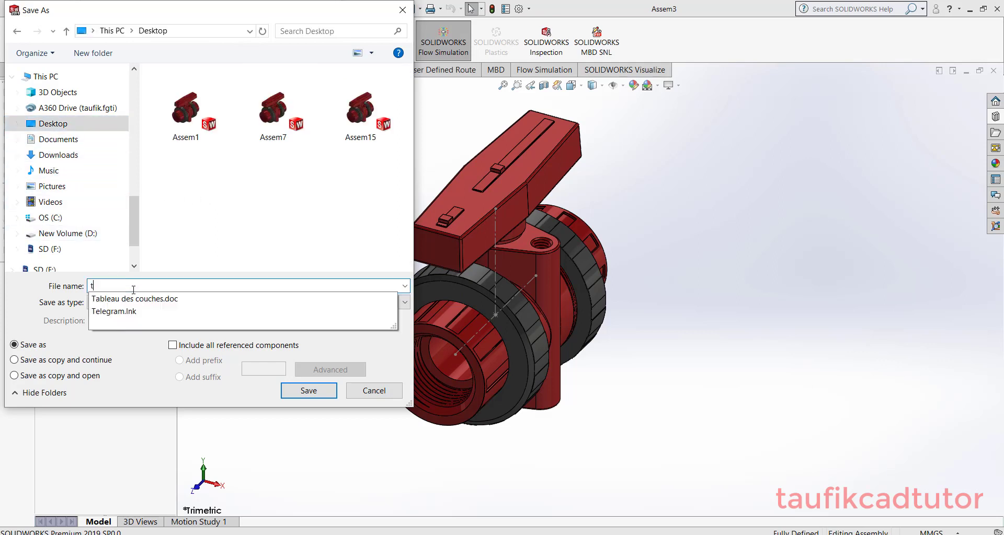
text(es)
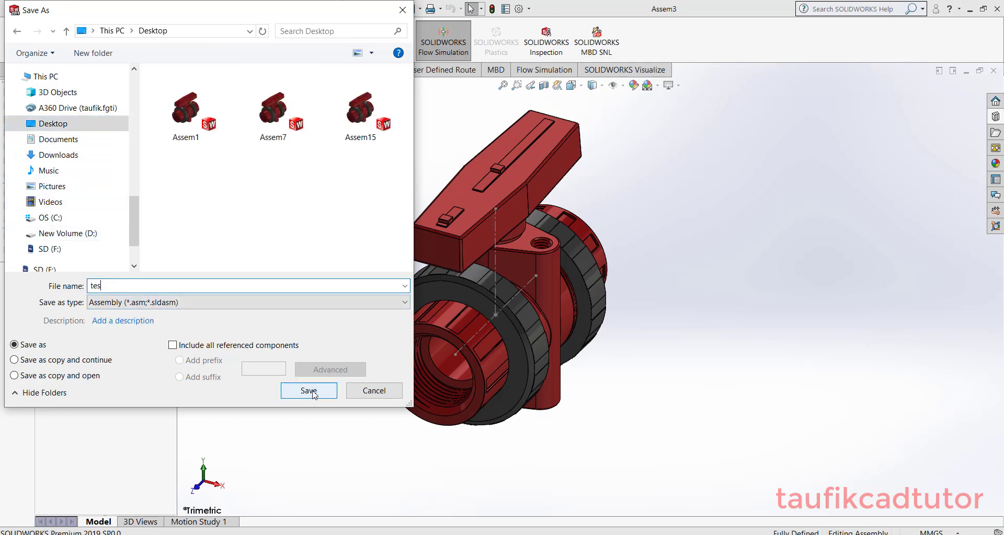
click(308, 391)
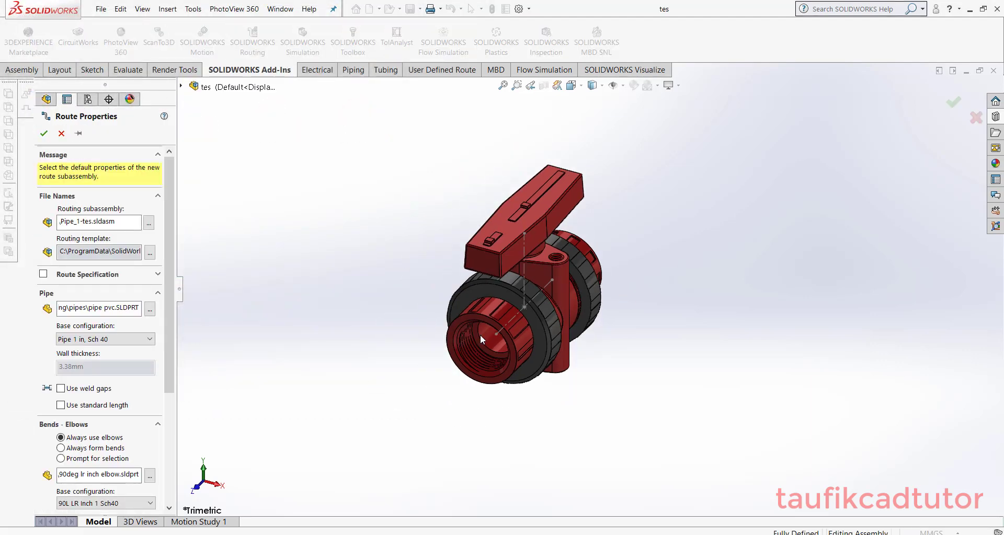
Step: Choose pipe pvc as the route's pipe part and accept the Route Properties
click(148, 312)
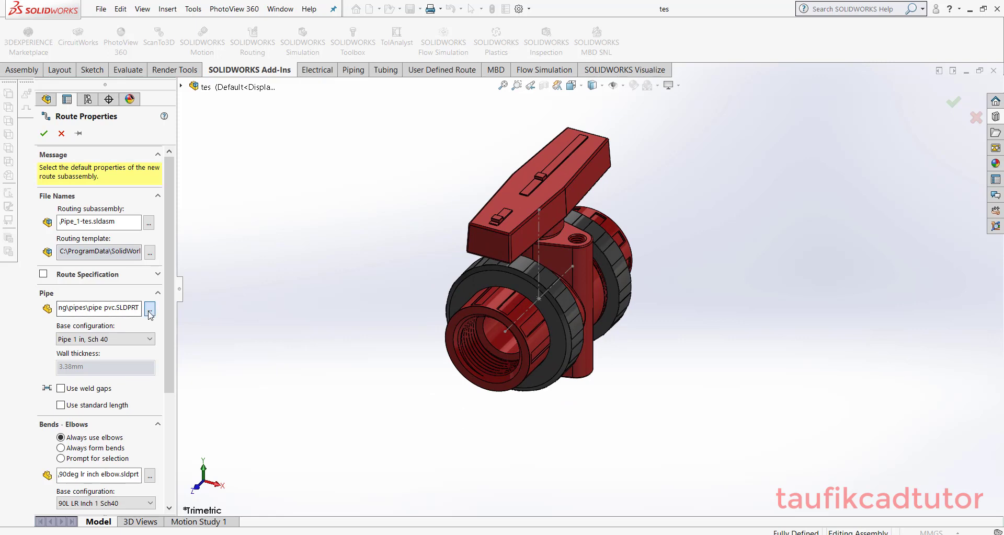
double_click(417, 102)
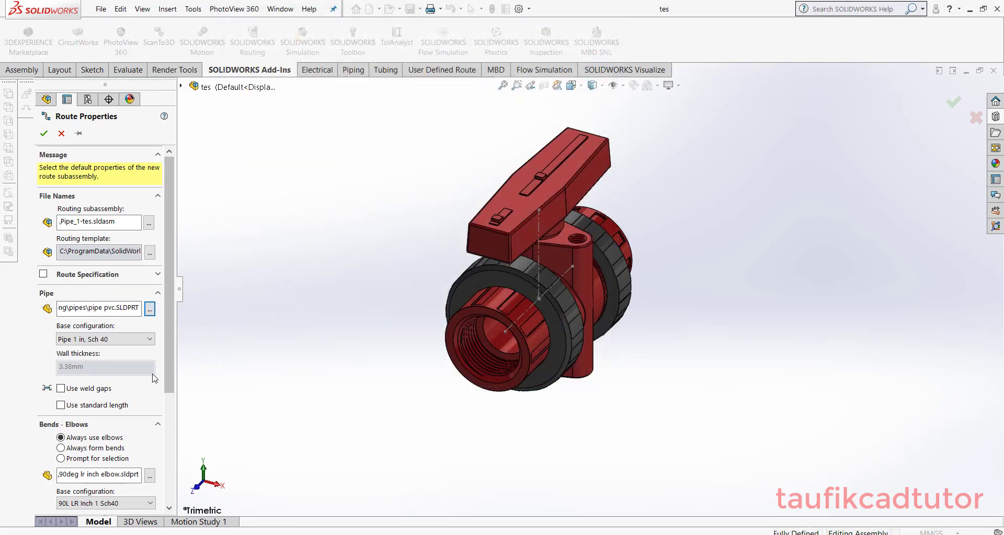
drag(165, 338, 167, 435)
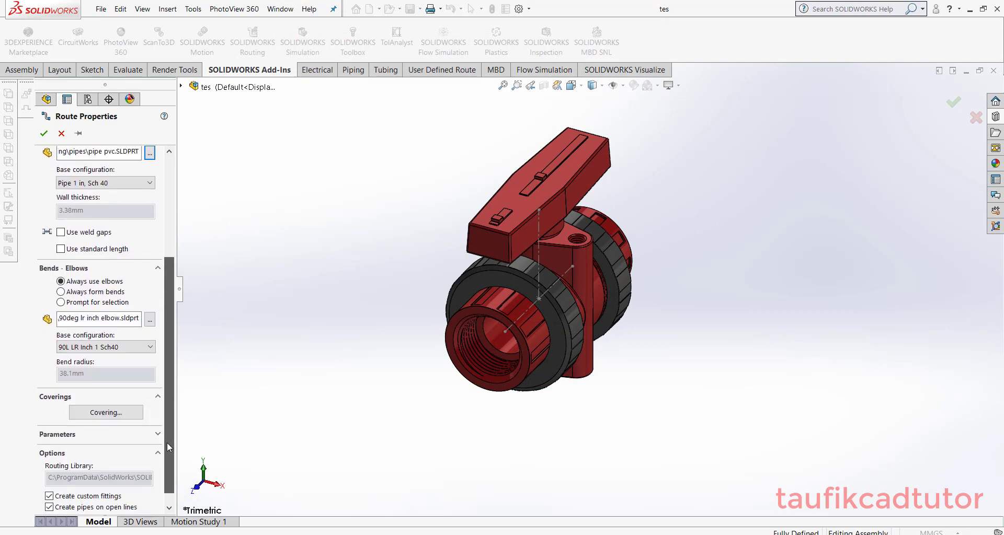
scroll(94, 261, up, 3)
scroll(84, 220, up, 2)
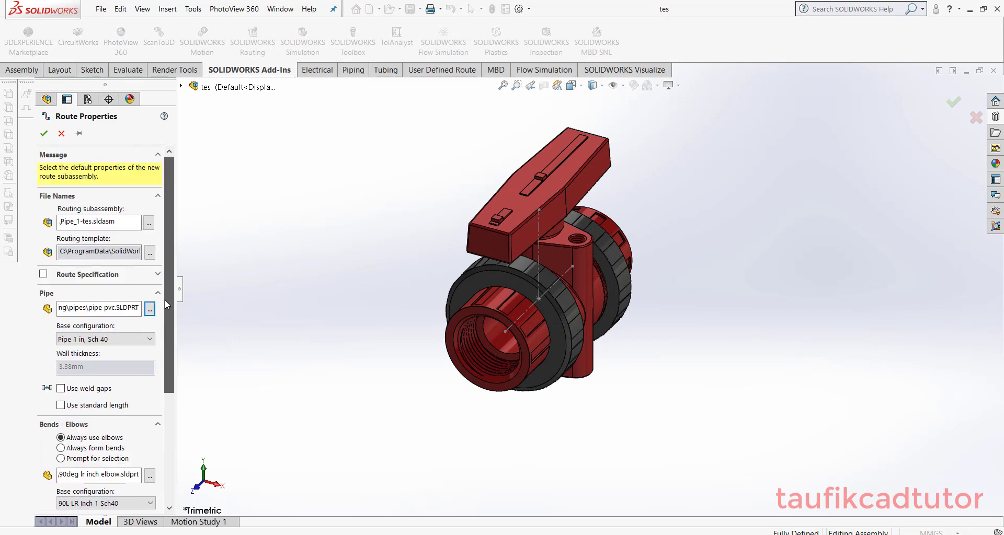
click(44, 134)
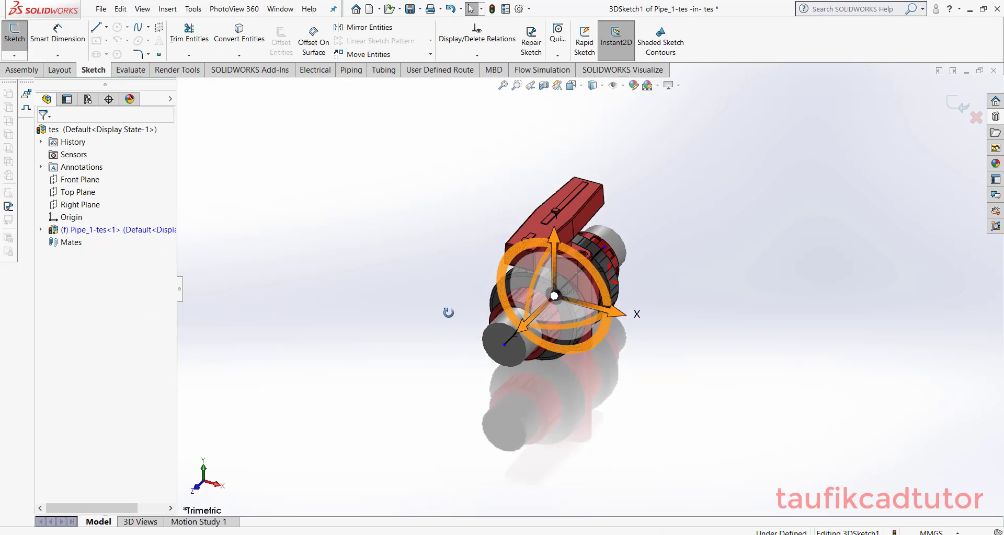
Step: Stretch the route's pipe end outward to lengthen the main pipe
middle_drag(449, 313, 528, 309)
key(Escape)
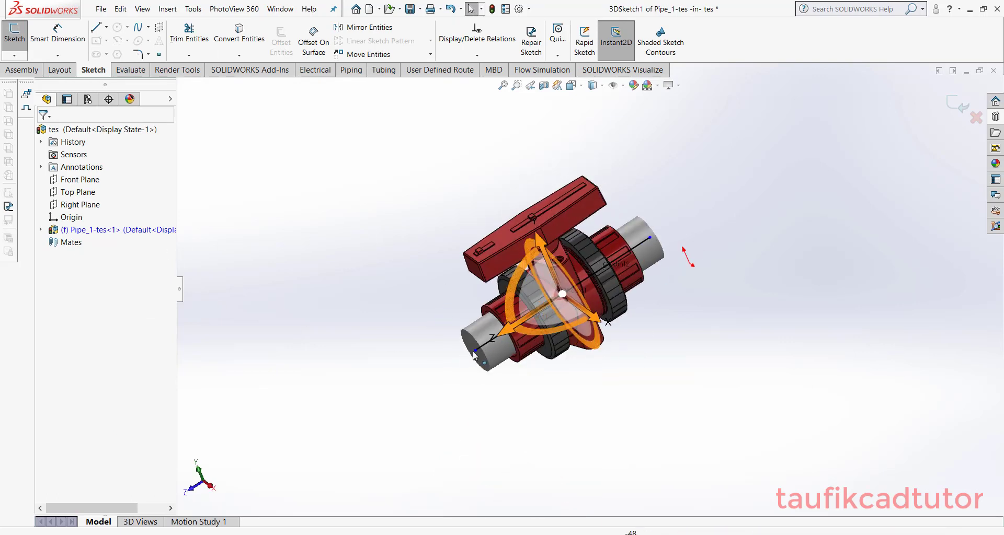
drag(475, 351, 314, 455)
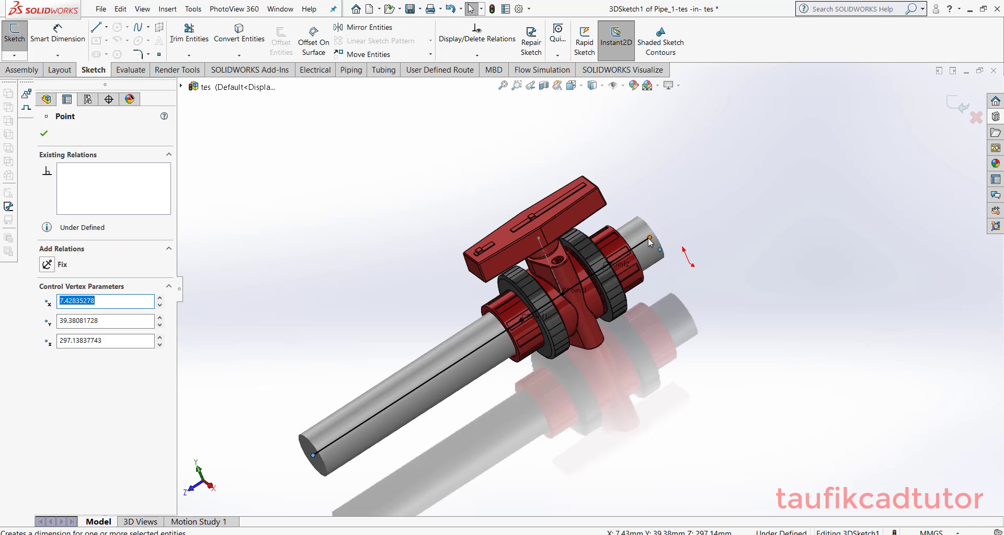
drag(650, 238, 816, 159)
scroll(695, 284, up, 3)
scroll(649, 296, up, 3)
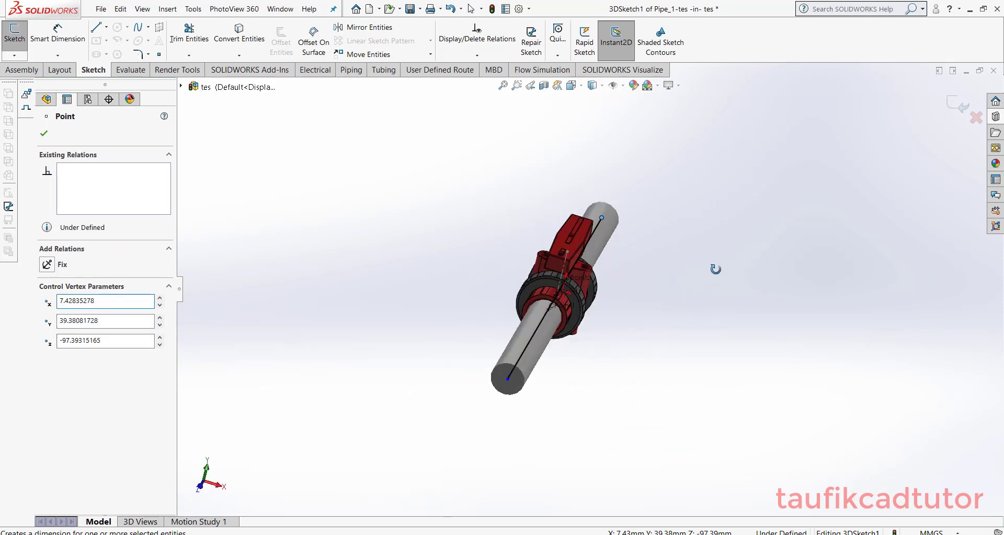
scroll(520, 380, down, 2)
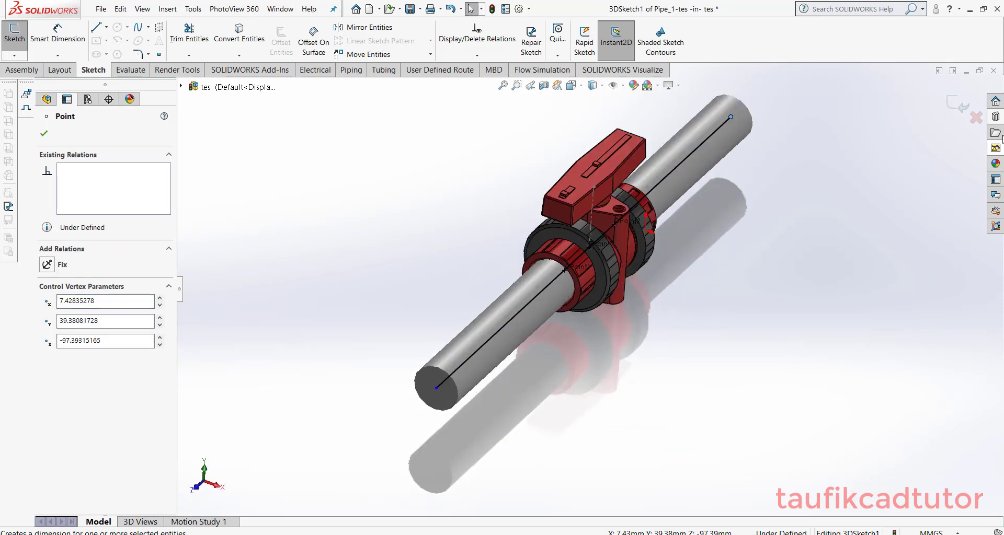
Step: Insert a threaded CLASS 2000 1.00 IN tee at the near pipe end
click(1000, 121)
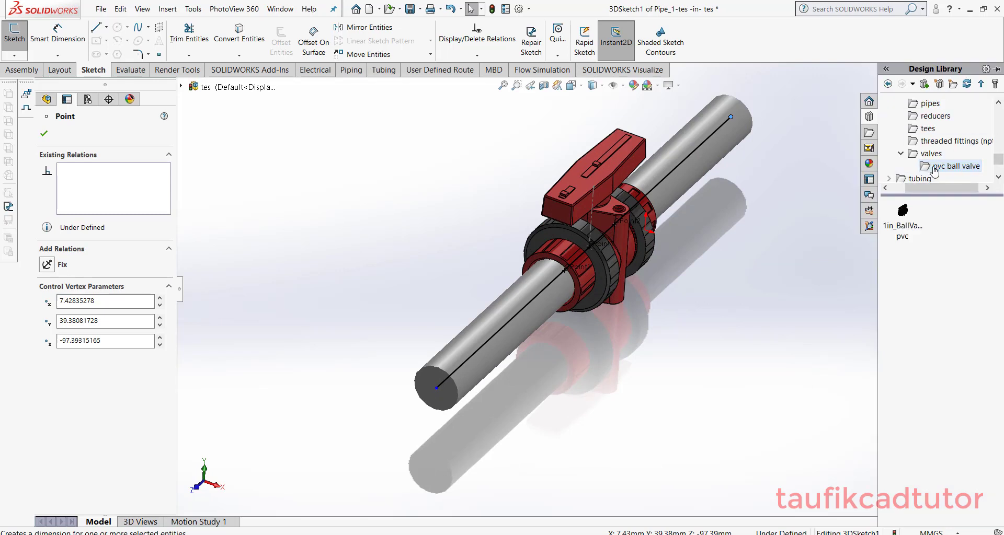
click(939, 142)
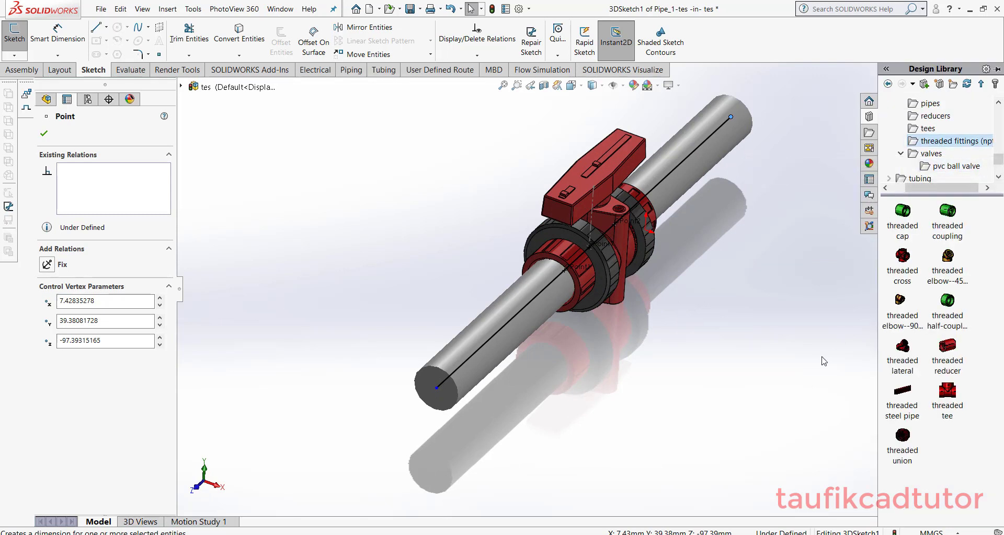
ctrl+middle_drag(824, 361, 787, 351)
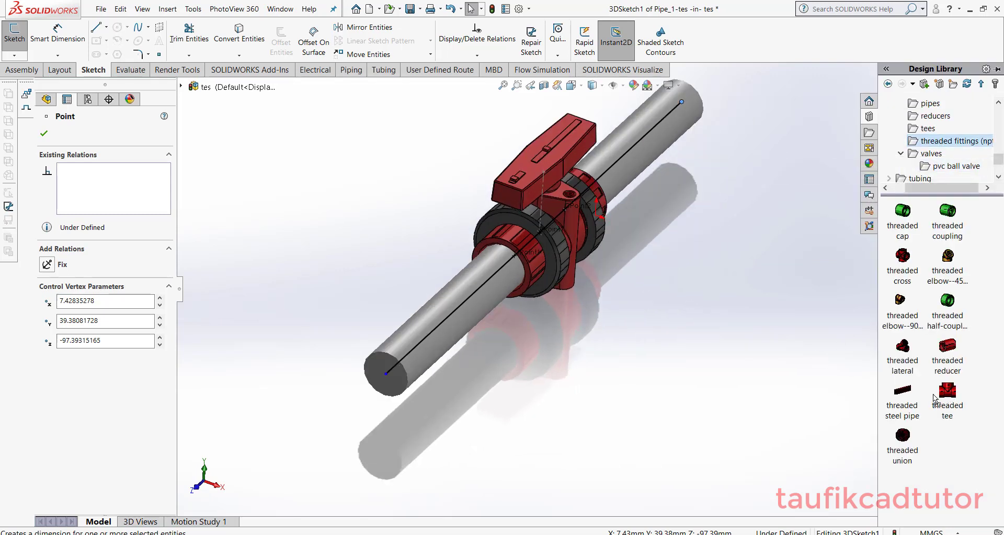
drag(933, 399, 501, 404)
drag(416, 397, 387, 375)
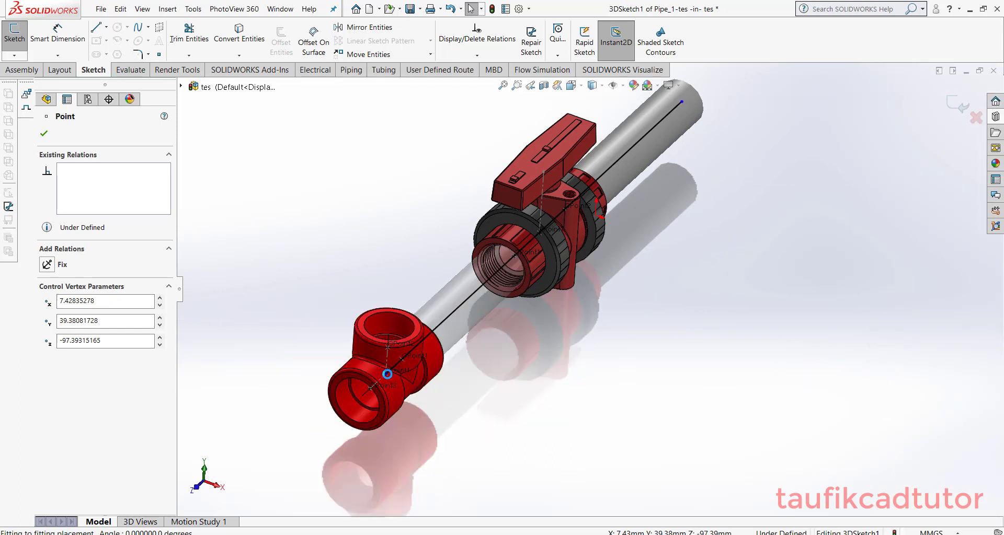
key(Tab)
key(Tab)
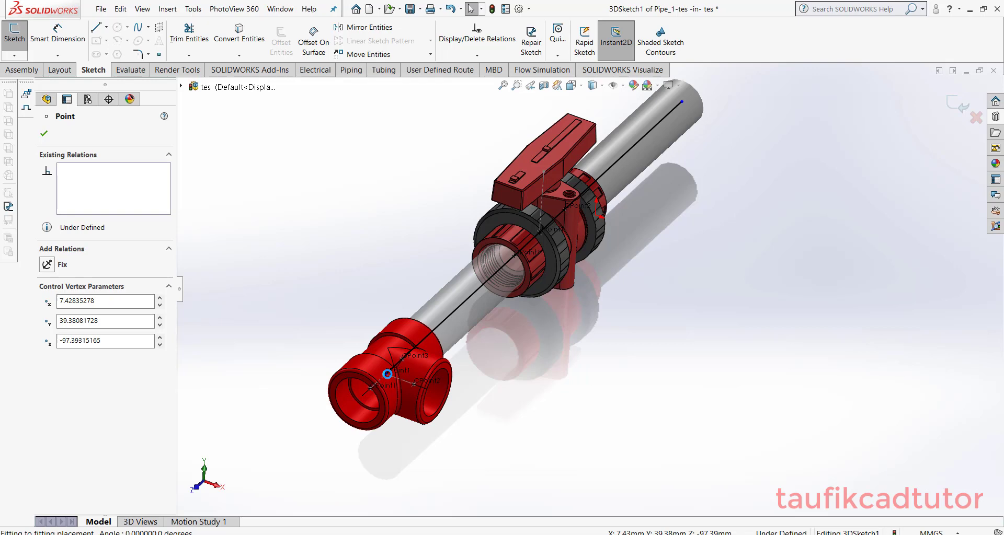
click(387, 375)
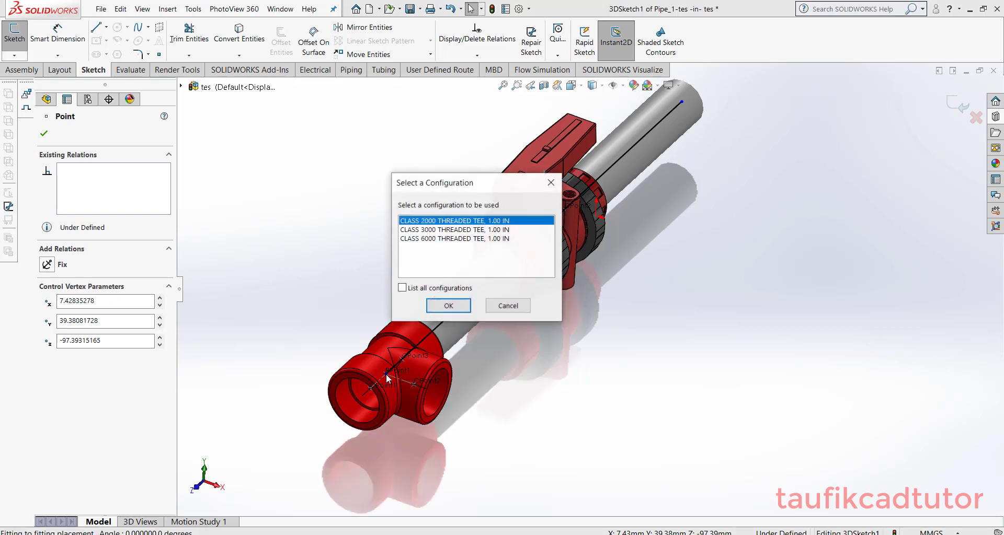
click(449, 306)
Step: Extend the tee branch and pull the main pipe's start point farther out
scroll(568, 360, up, 3)
scroll(569, 361, up, 1)
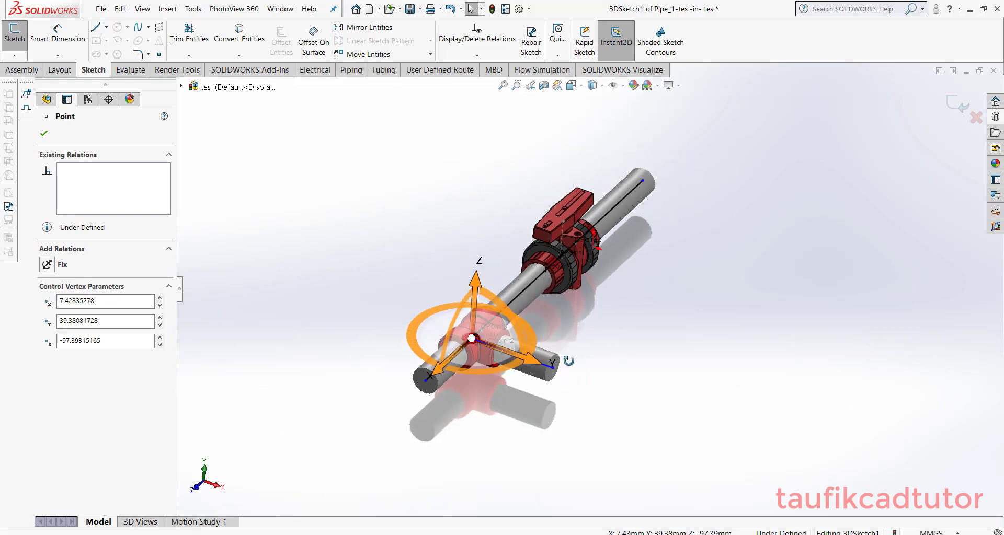
middle_drag(569, 361, 529, 376)
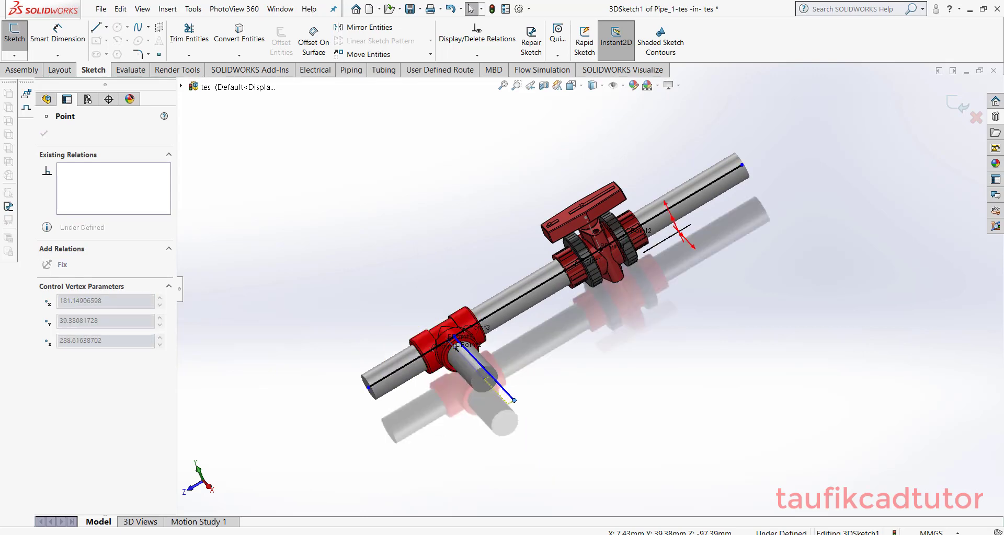
drag(515, 401, 578, 403)
middle_drag(578, 403, 356, 413)
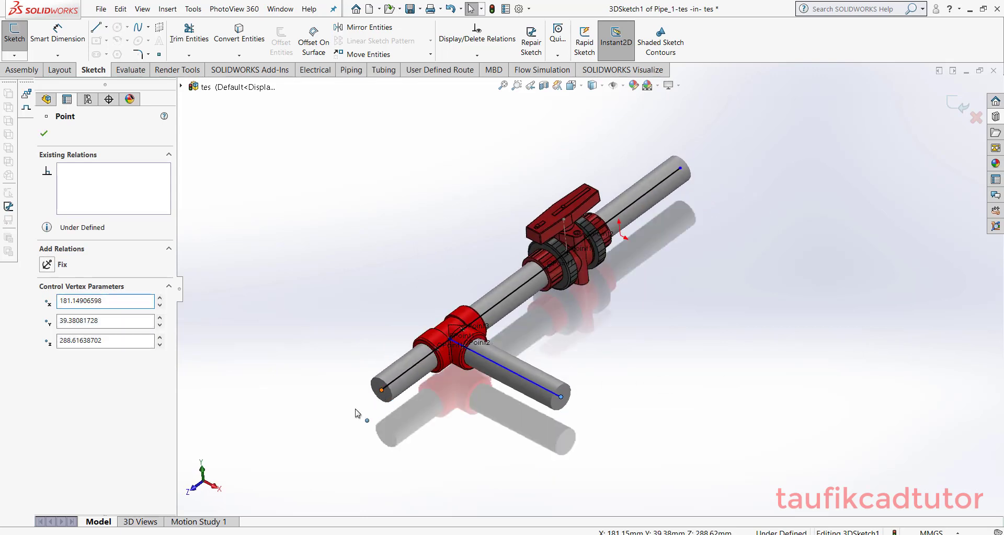
drag(381, 390, 319, 436)
right_click(663, 337)
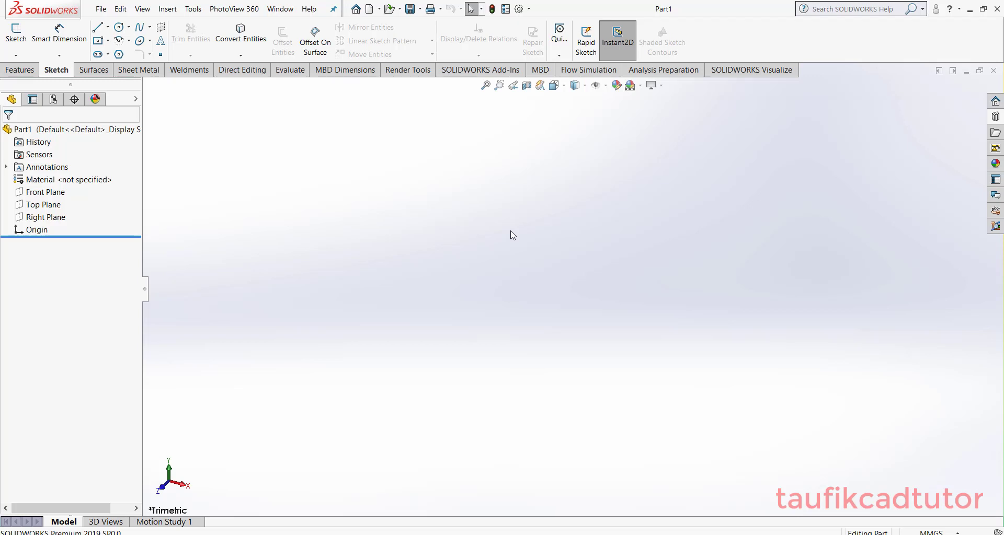
Step: Open the 1in_BallValve pvc part file from the ball valve folder
click(390, 9)
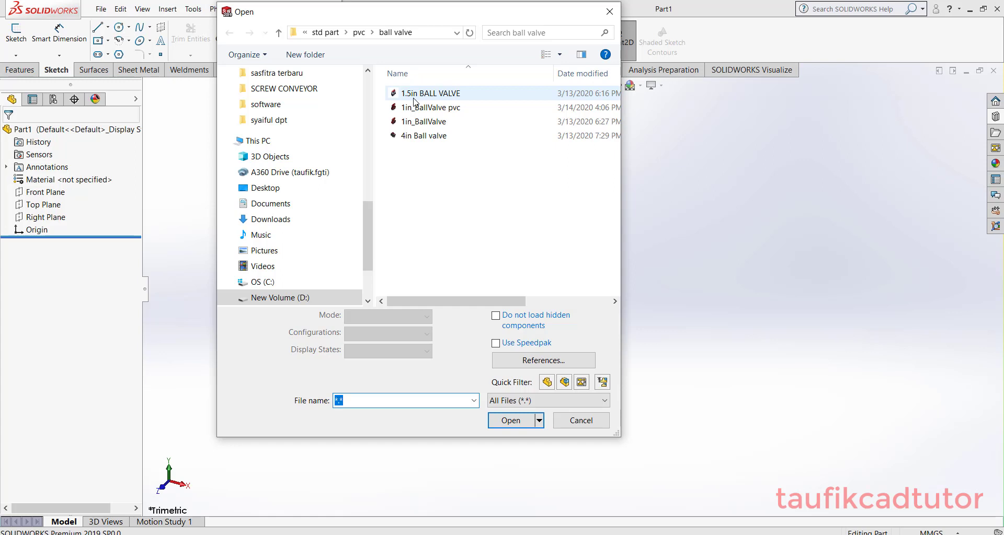
click(415, 108)
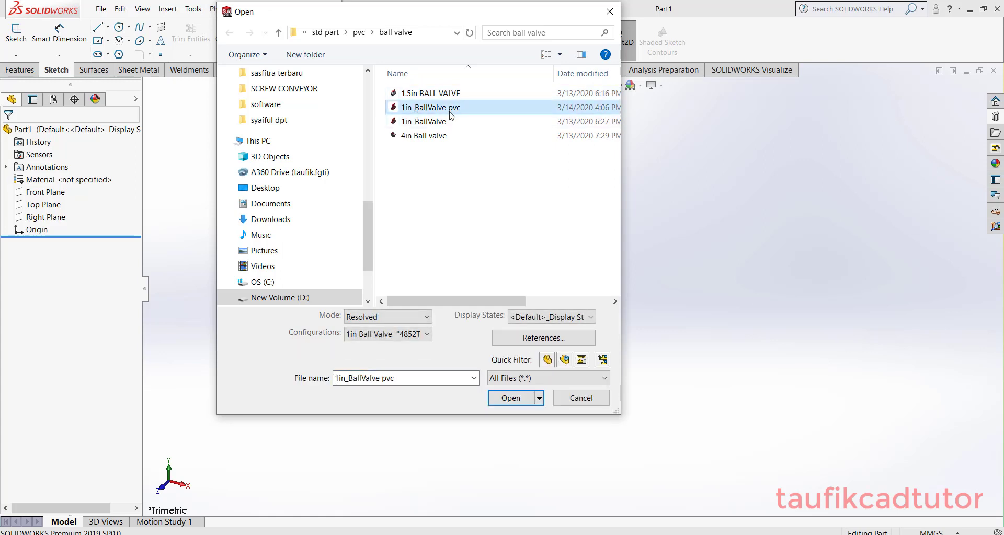
click(510, 398)
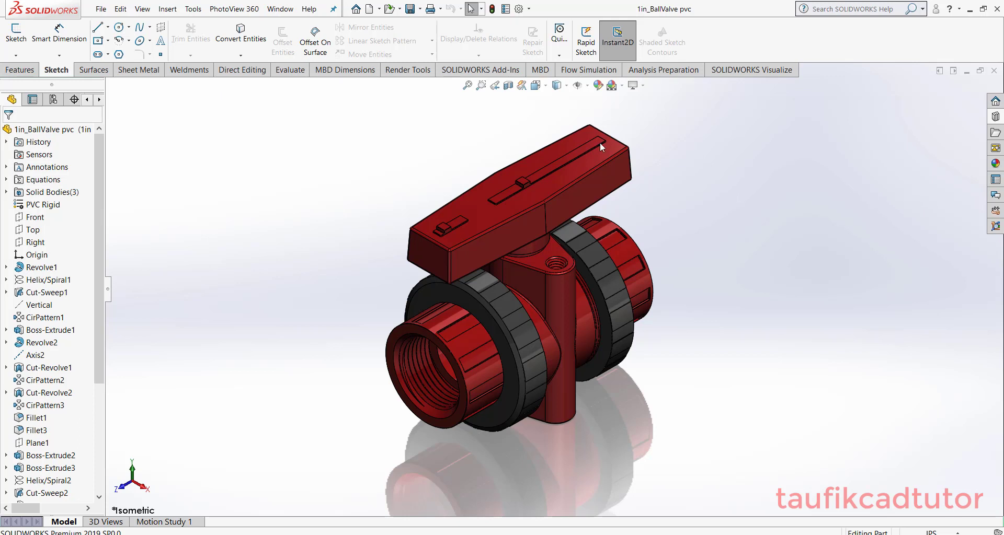
Step: Enable the Routing add-in and launch the Routing Library Manager
click(500, 72)
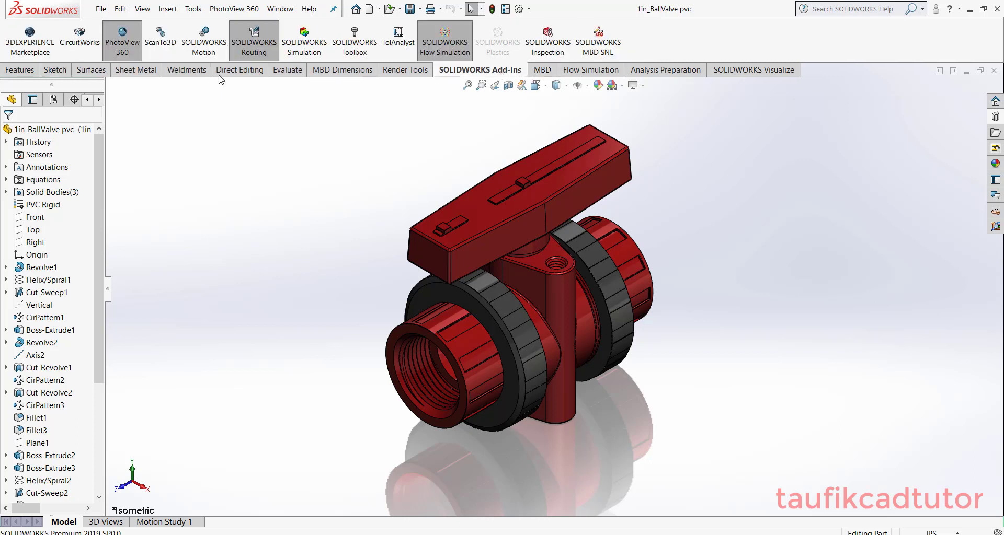
click(269, 51)
click(201, 11)
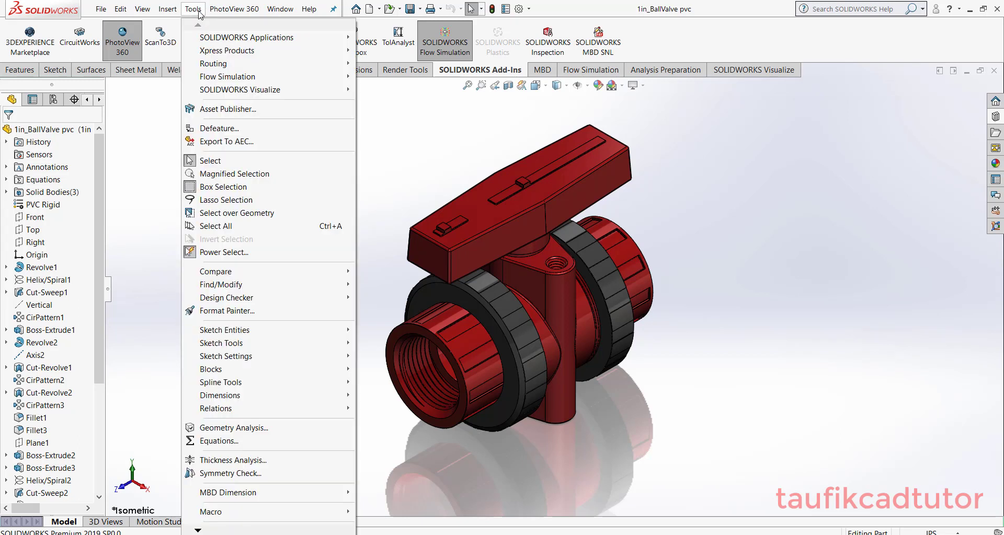
mouse_move(213, 63)
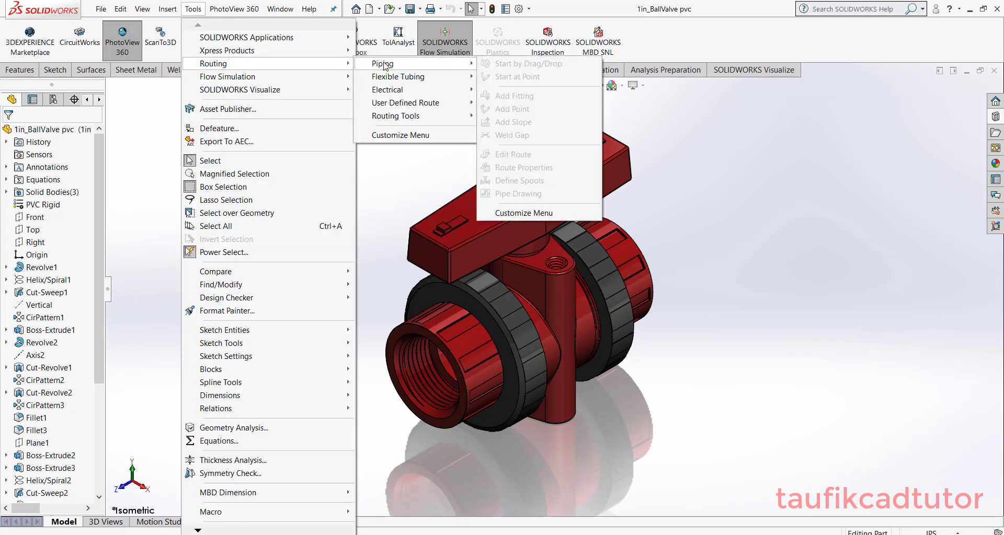
mouse_move(395, 116)
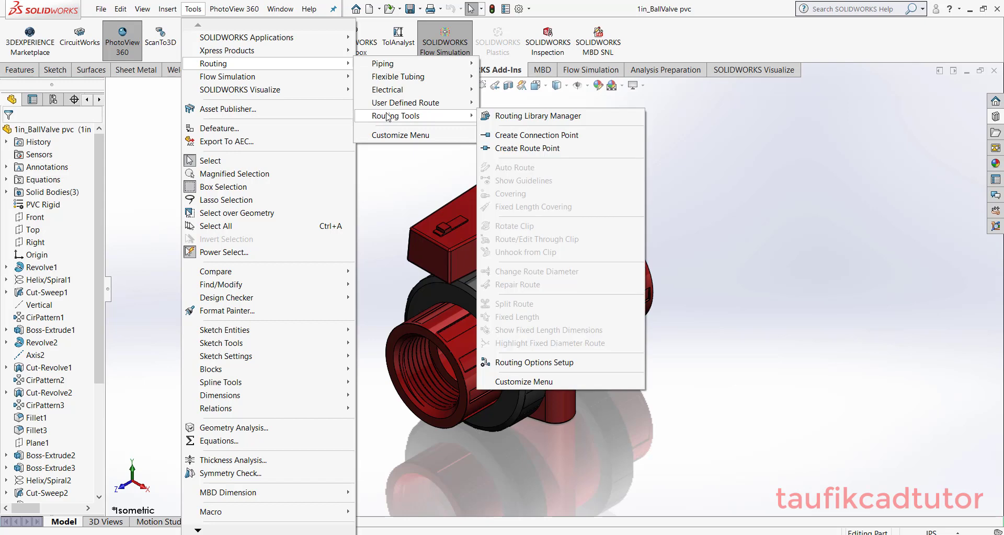
click(541, 121)
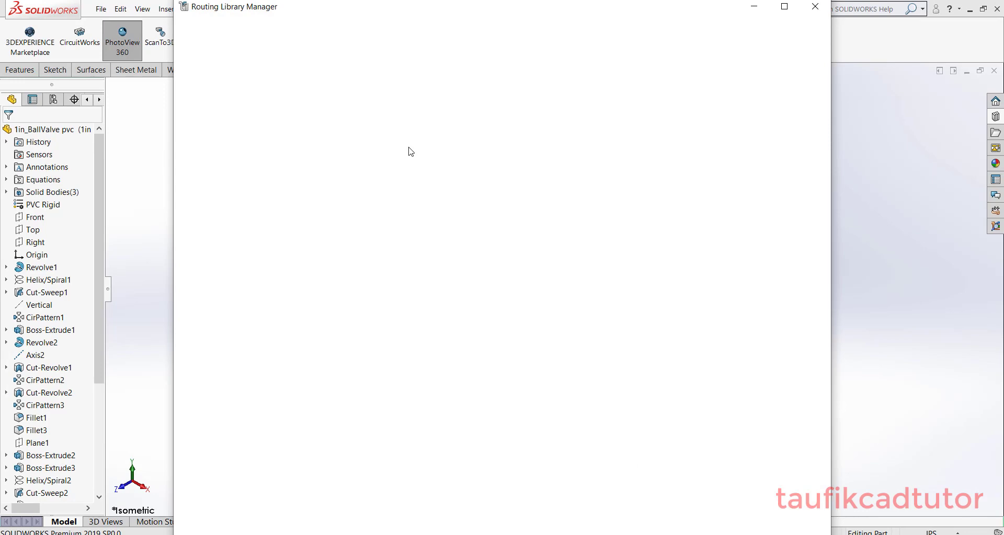
click(753, 9)
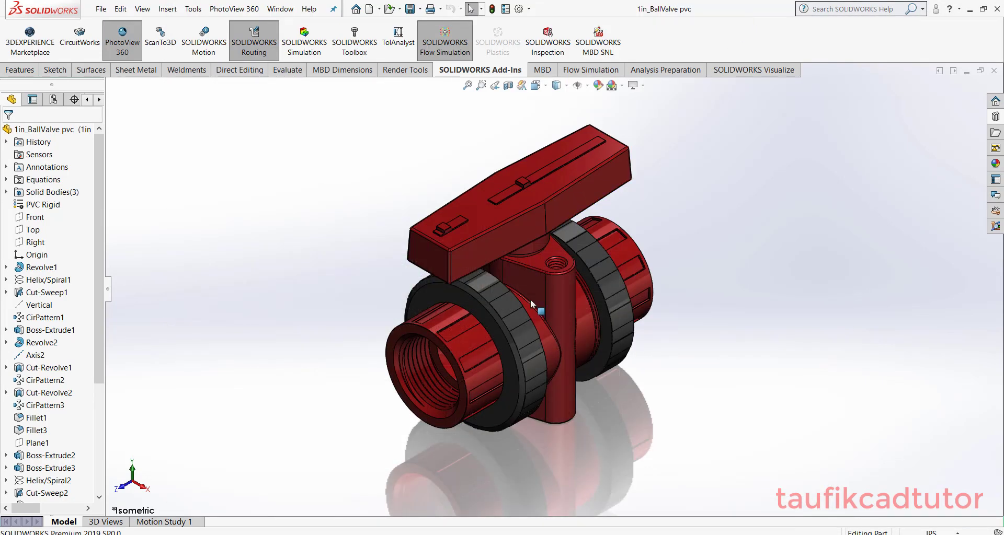
scroll(531, 304, down, 3)
scroll(532, 303, up, 2)
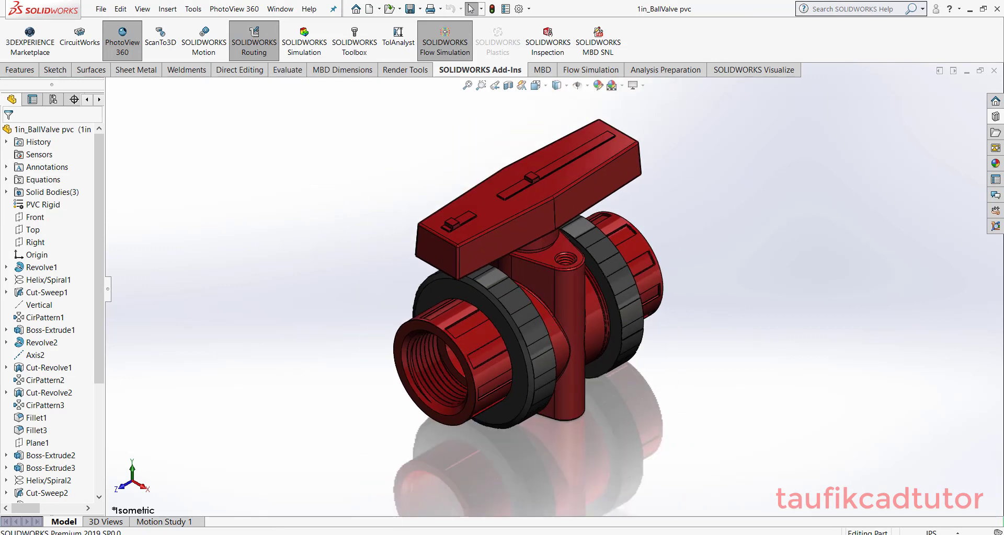
click(429, 532)
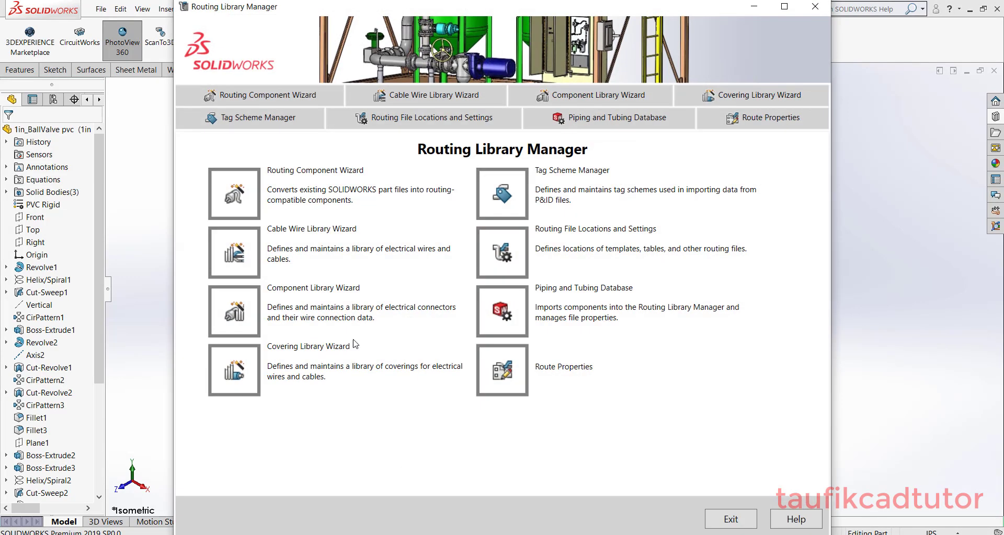
Step: In the Routing Component Wizard, classify the valve as Piping > Valves > Ball Valve and continue
click(280, 98)
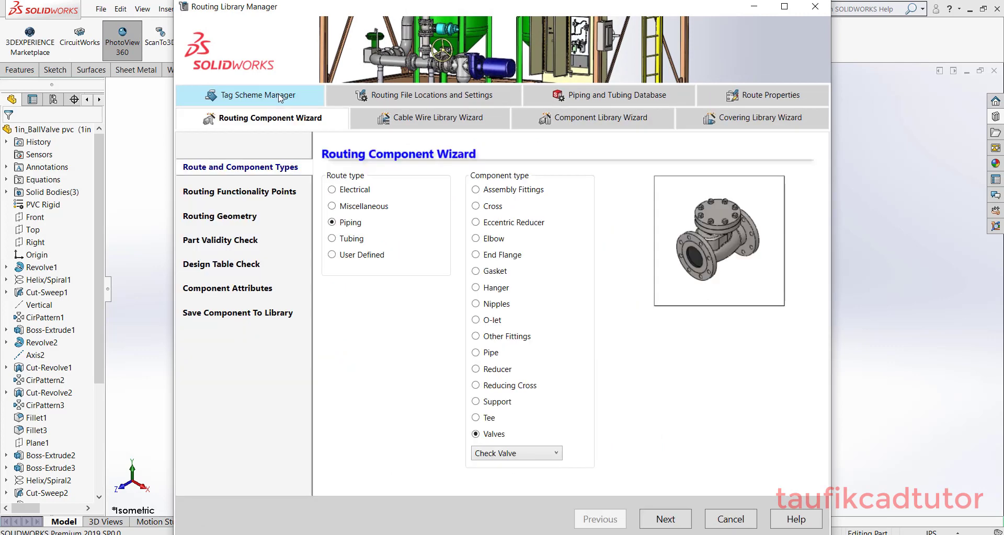
click(510, 453)
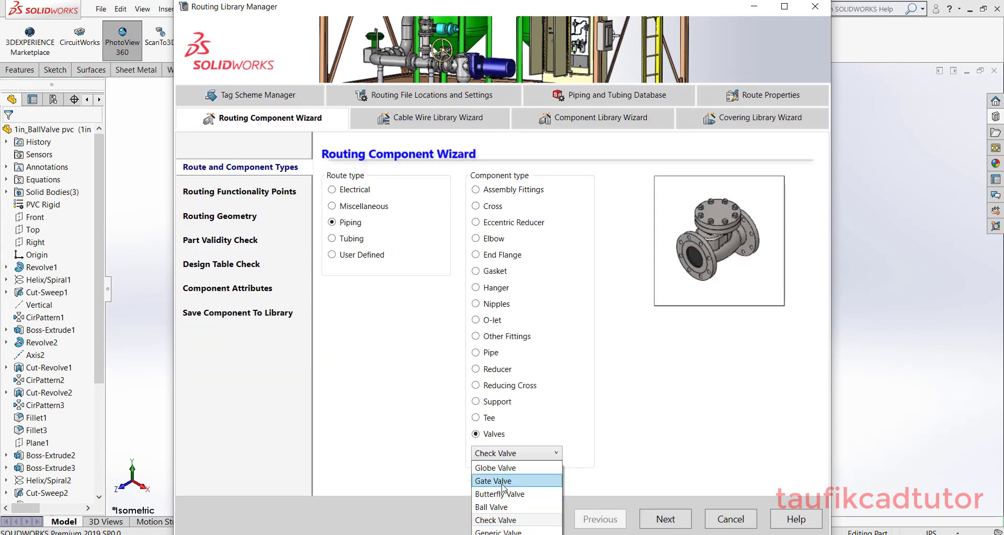
click(501, 506)
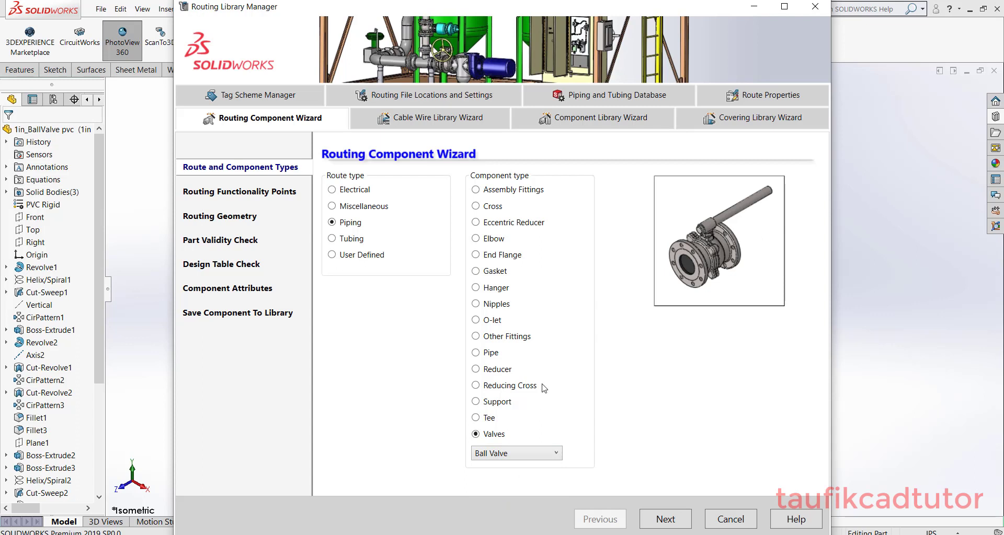
click(671, 523)
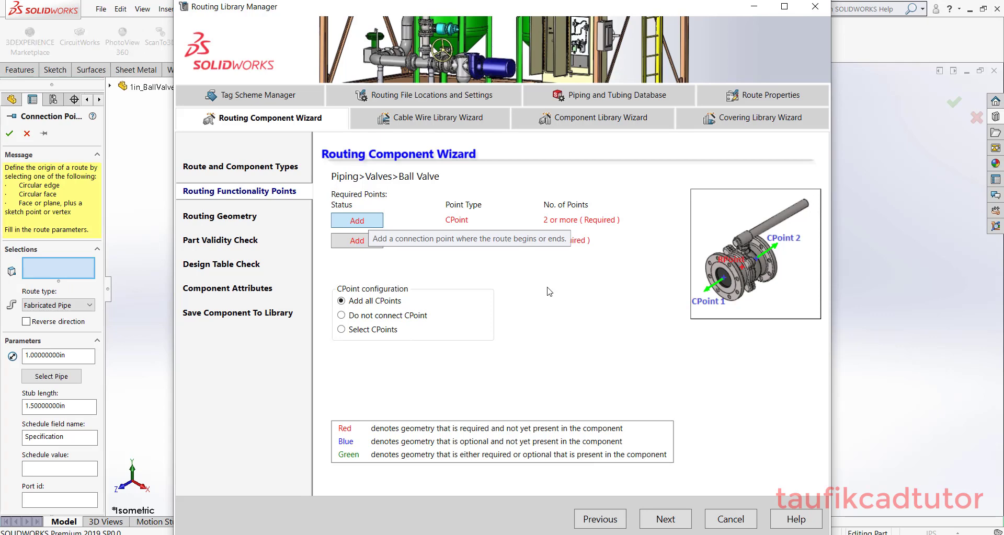
Step: Zoom in, show the valve in Right view, and close the Routing Library Manager
scroll(545, 315, down, 3)
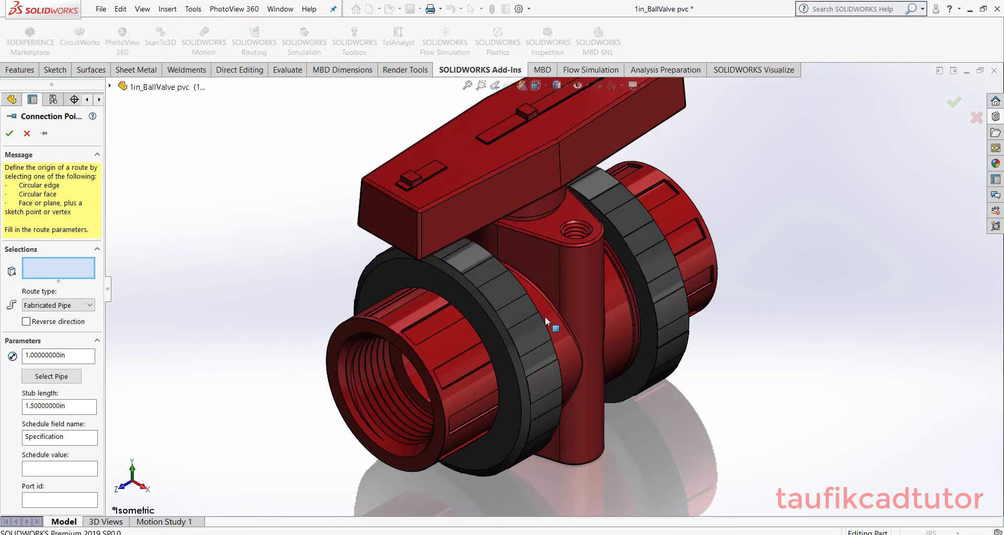
scroll(545, 316, down, 2)
click(536, 85)
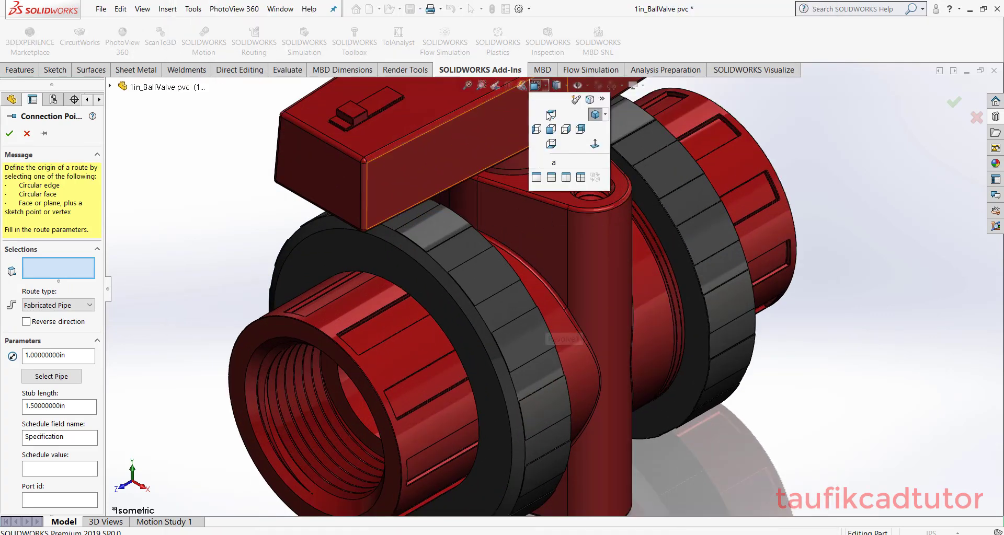
click(566, 129)
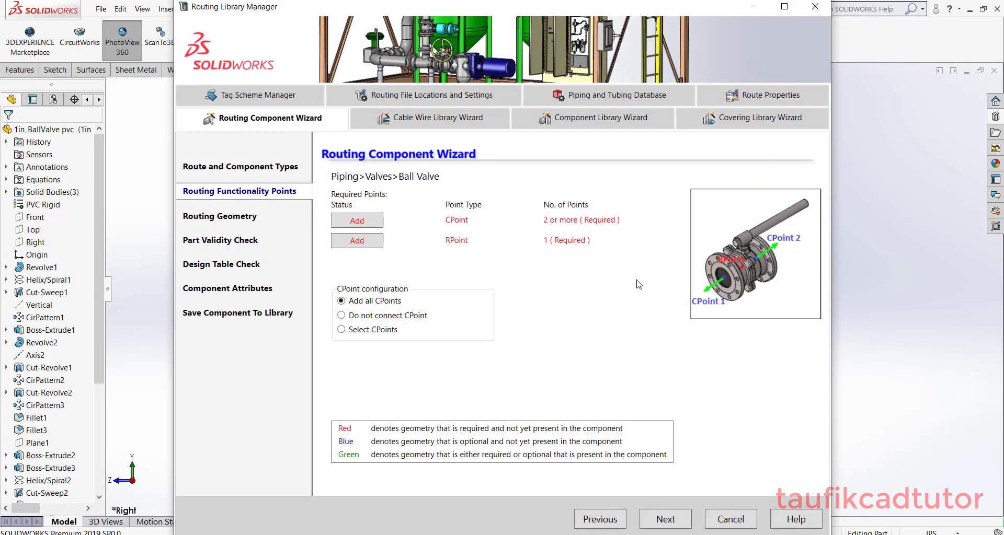
click(815, 6)
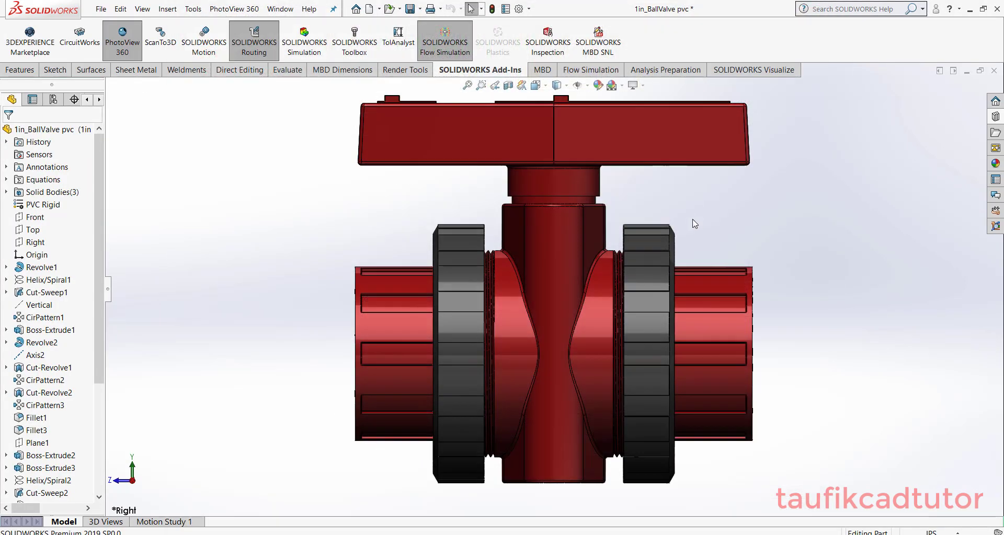
Step: Sketch on the Right plane in section view and draw a line across the bore
click(35, 243)
click(45, 230)
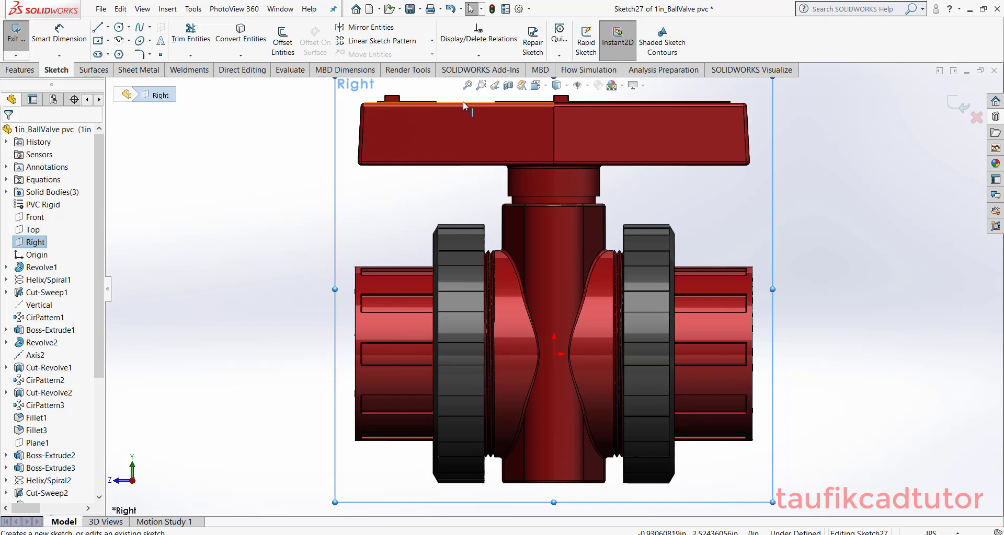
click(508, 86)
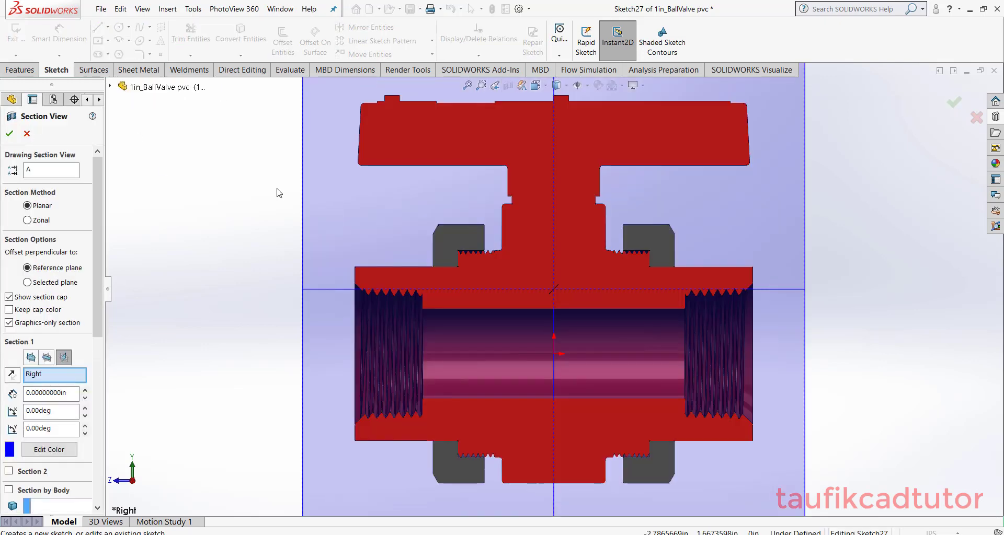
click(9, 134)
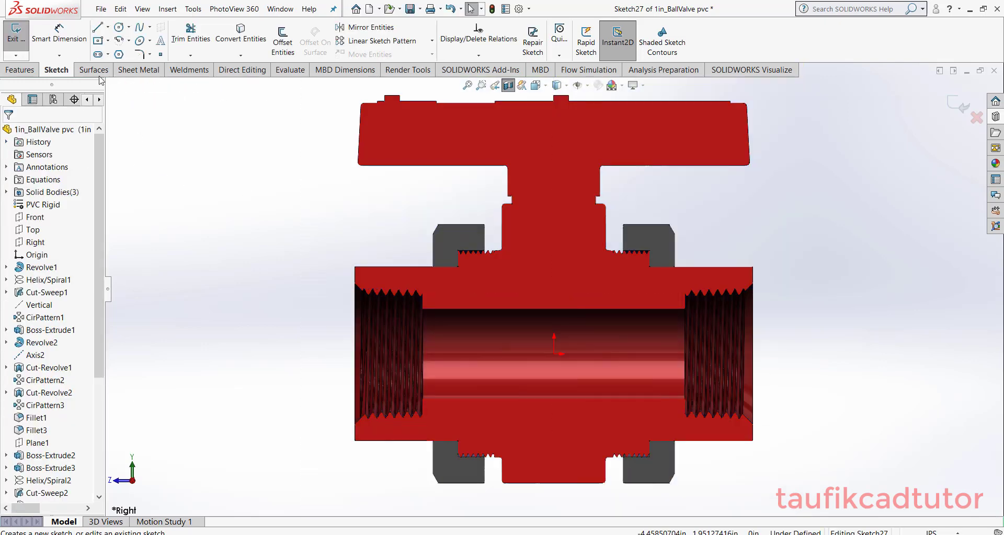
click(98, 27)
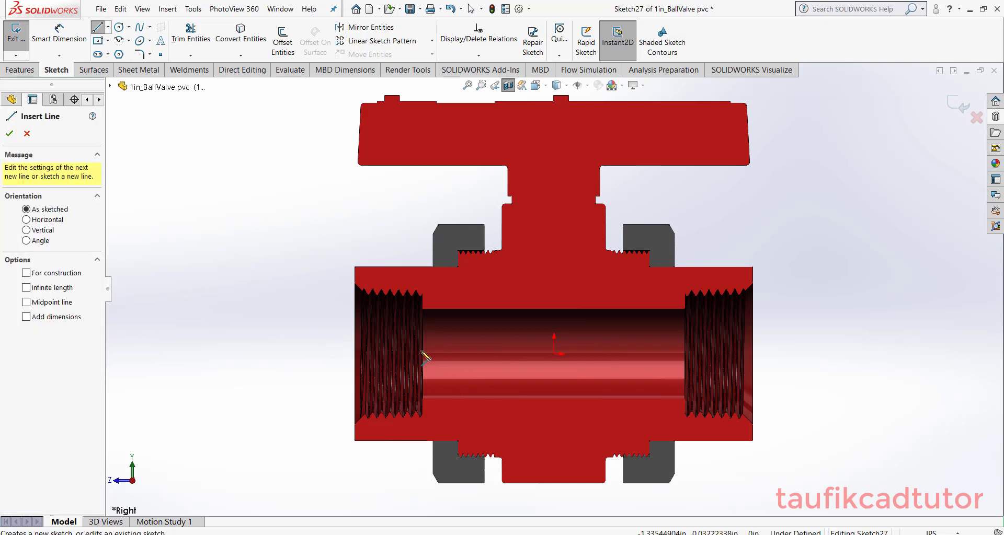
scroll(523, 374, down, 2)
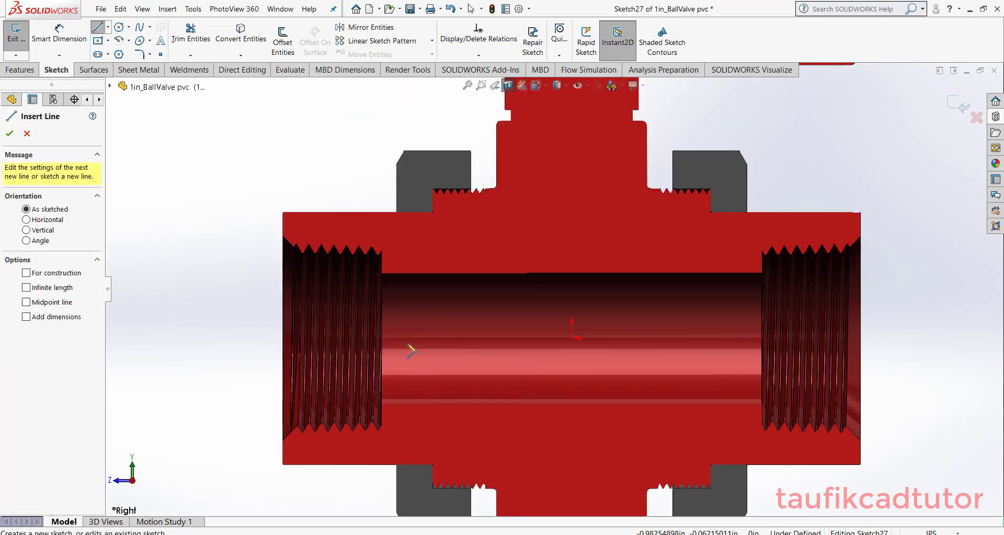
click(388, 338)
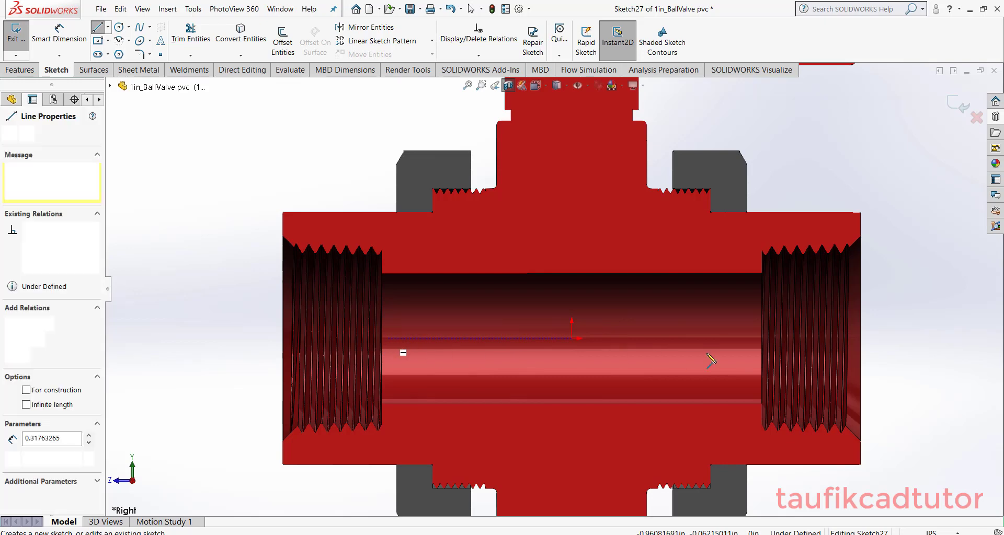
click(737, 339)
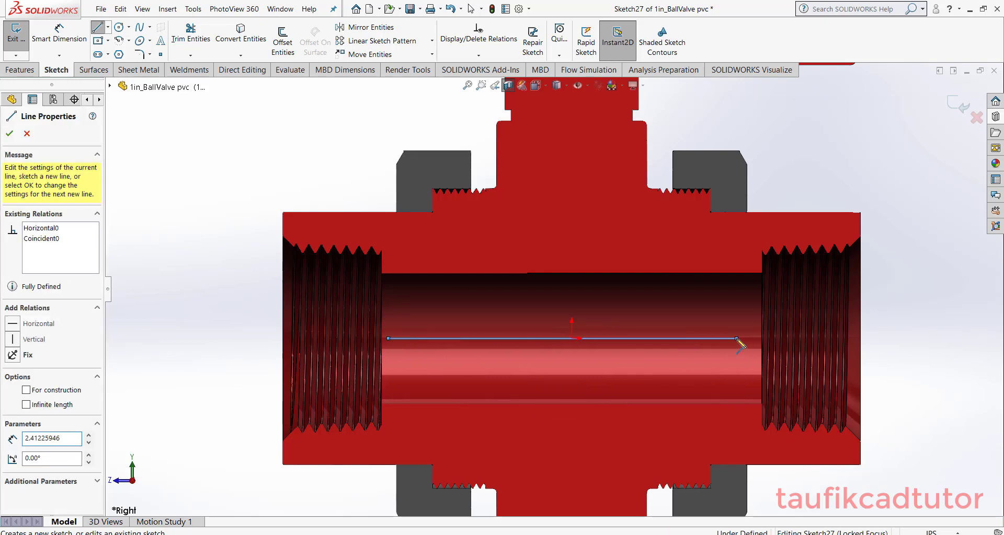
right_click(737, 337)
click(758, 344)
key(Escape)
Step: Make the origin the midpoint of the bore line
click(598, 338)
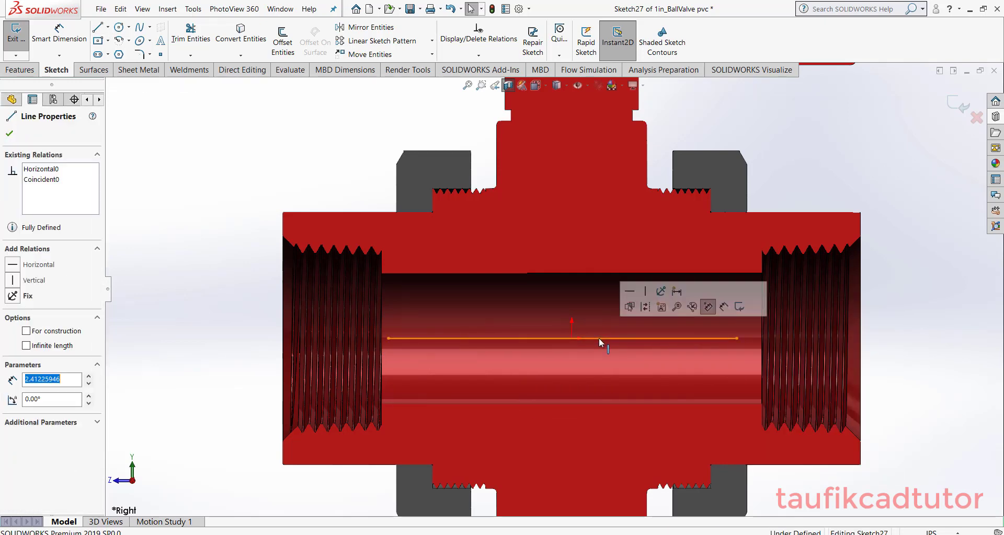
scroll(598, 338, down, 1)
ctrl+click(564, 337)
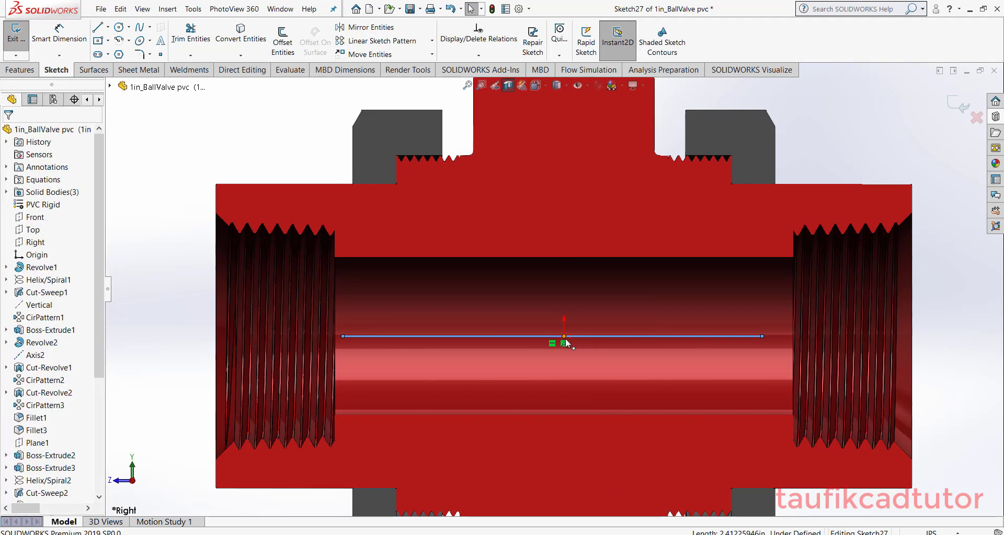
click(596, 293)
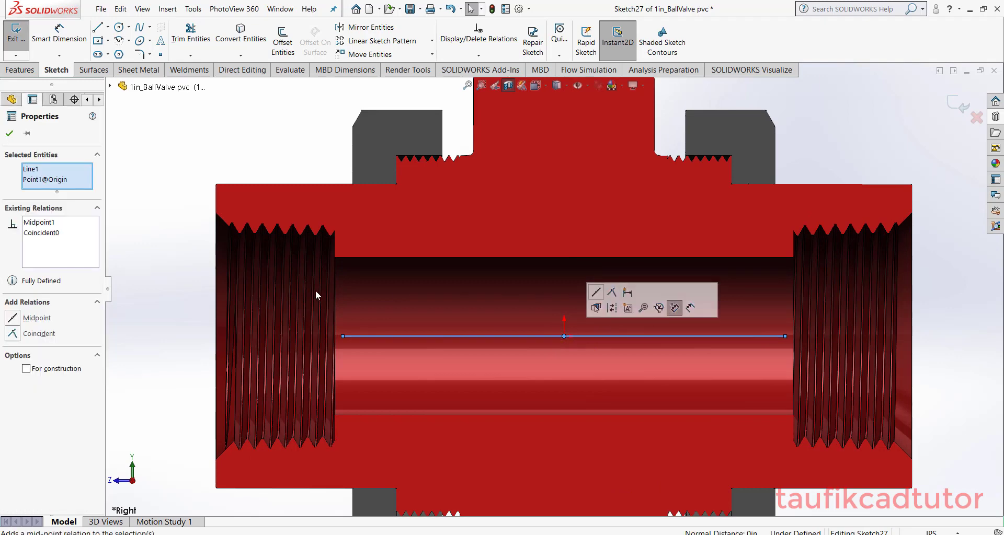
key(Escape)
Step: Make the line's left and right endpoints coincident with the bore's two end faces
middle_drag(469, 382, 422, 353)
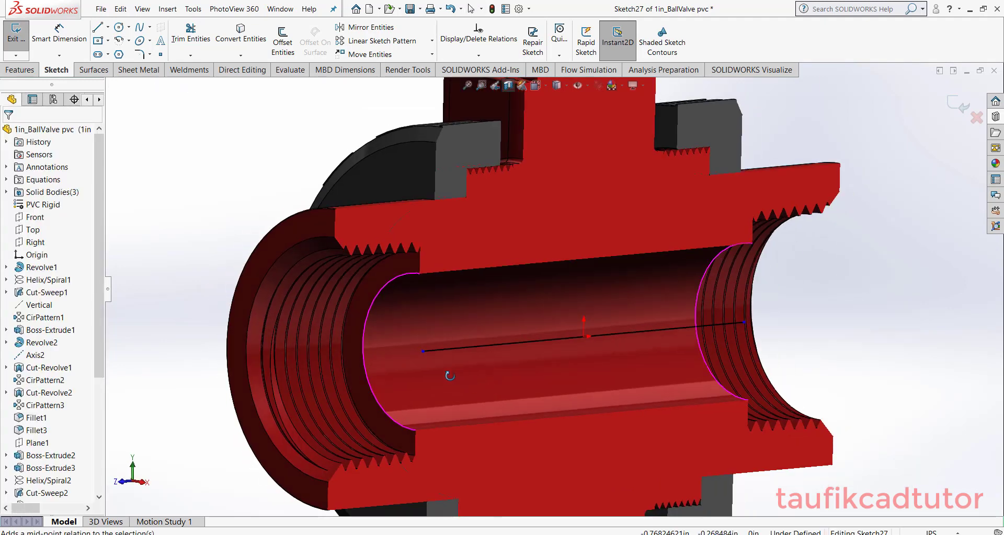
click(421, 353)
ctrl+click(359, 303)
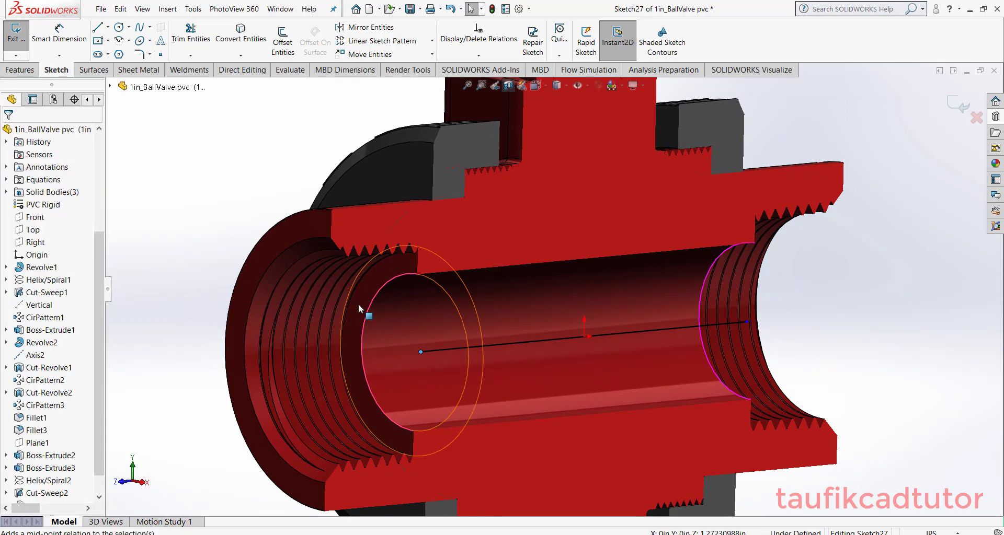
click(404, 258)
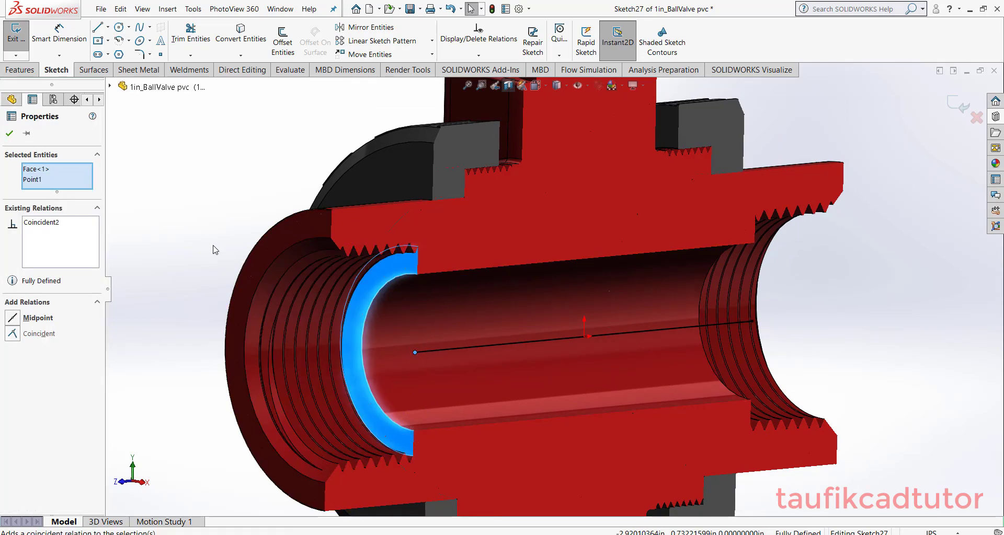
key(Escape)
middle_drag(478, 359, 456, 378)
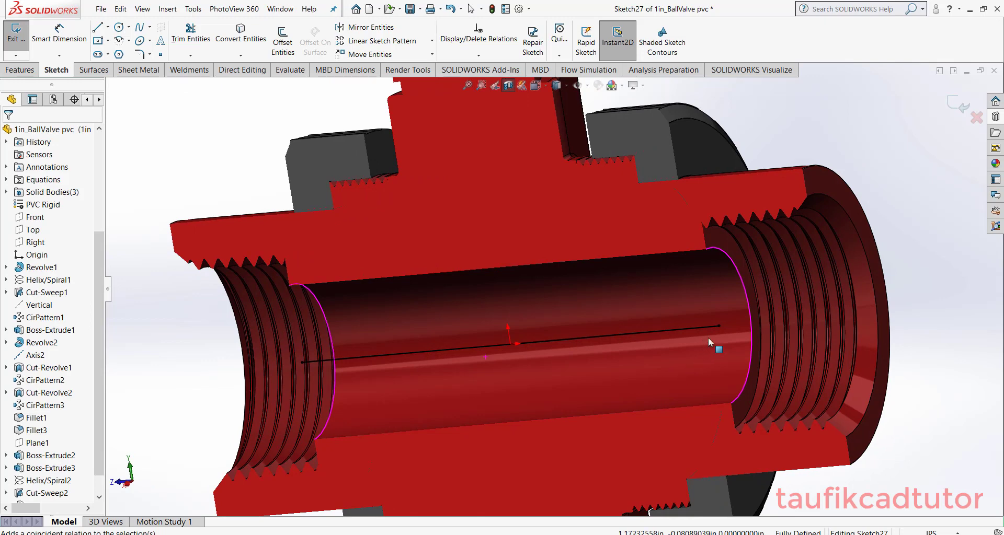
click(718, 327)
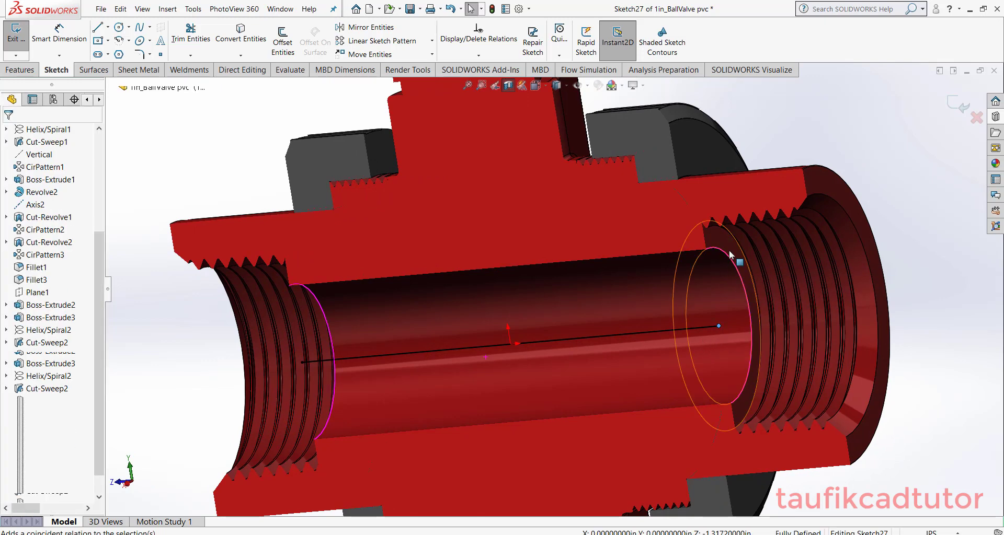
ctrl+click(731, 254)
click(775, 204)
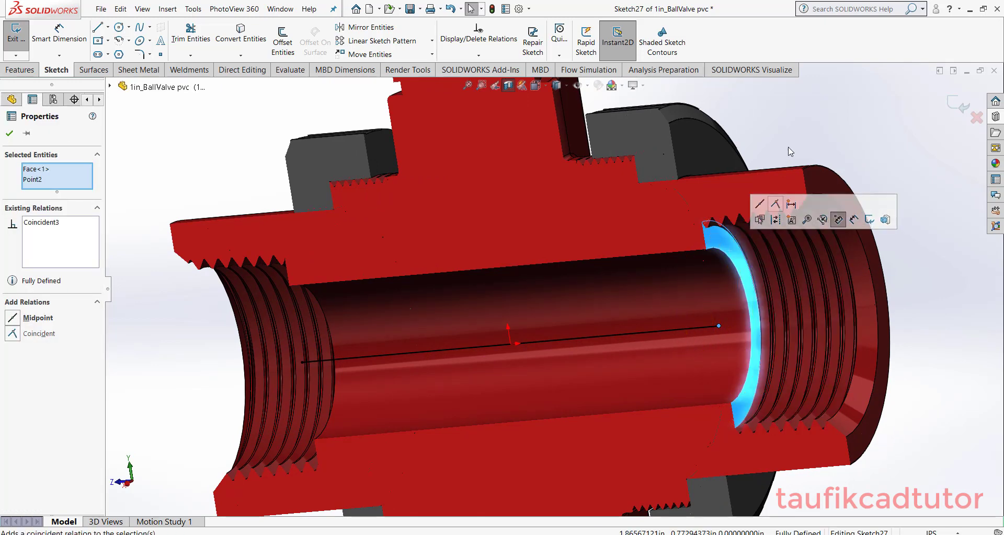
key(Escape)
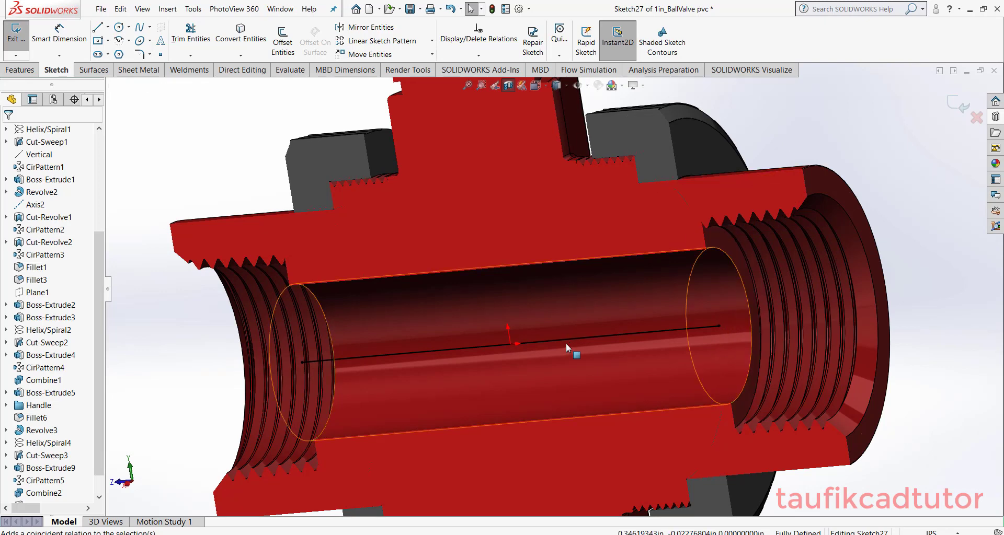
Step: Convert the bore line to construction, add a centre point, and exit Sketch27
click(567, 340)
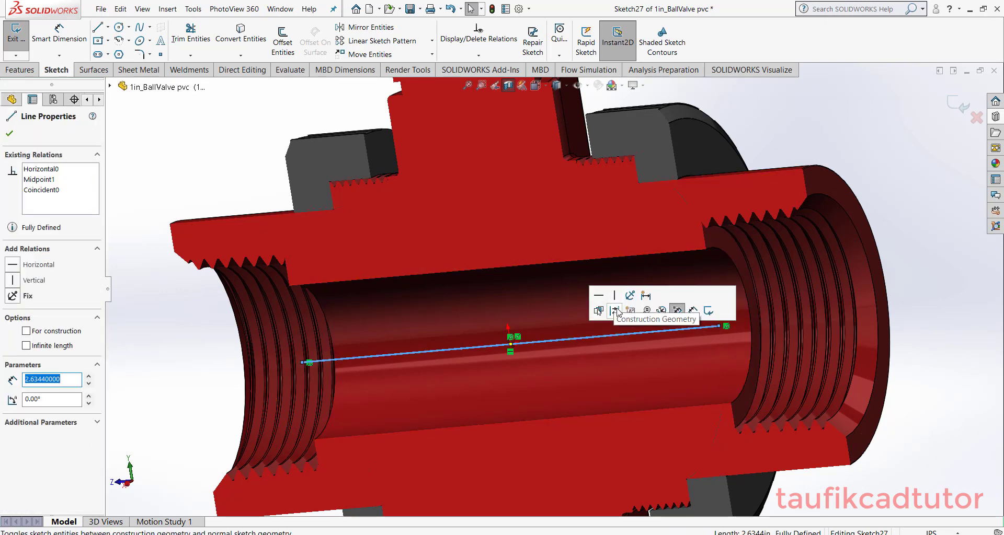
click(598, 310)
key(Escape)
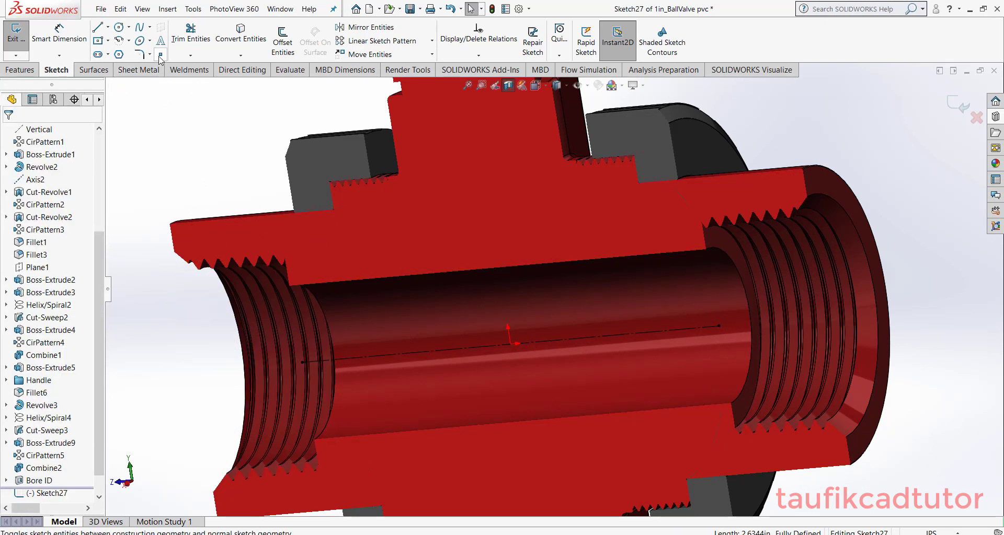
click(161, 54)
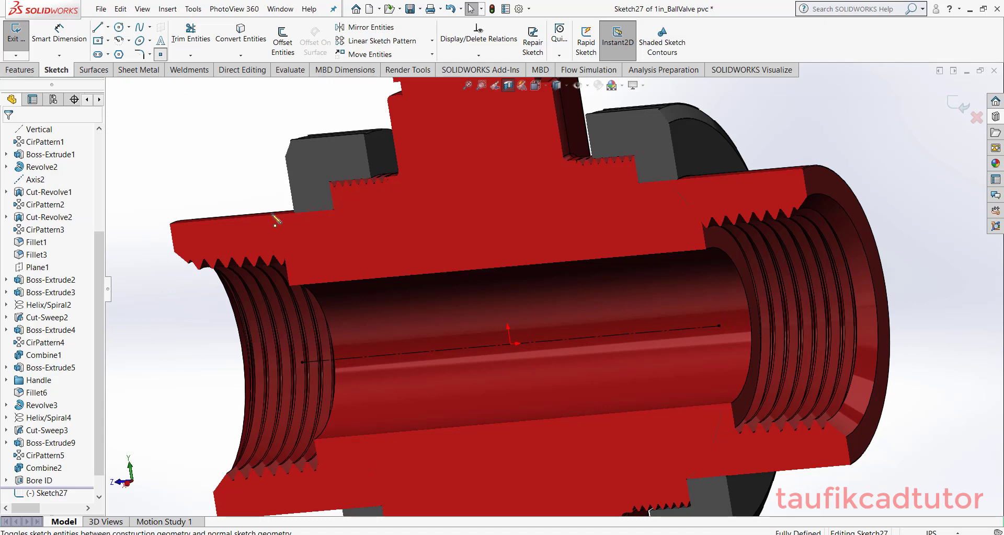
click(510, 345)
right_click(512, 346)
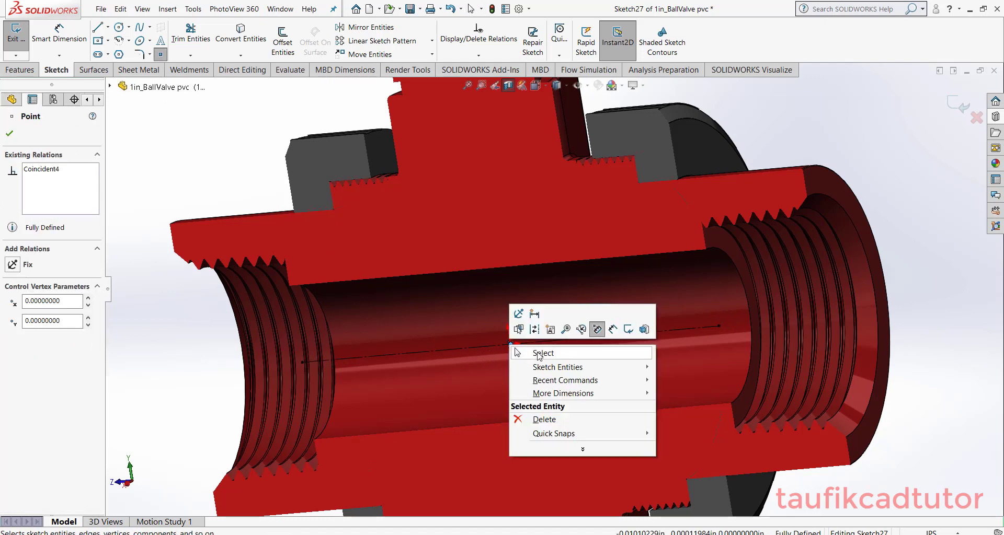
click(530, 354)
middle_drag(536, 347, 594, 307)
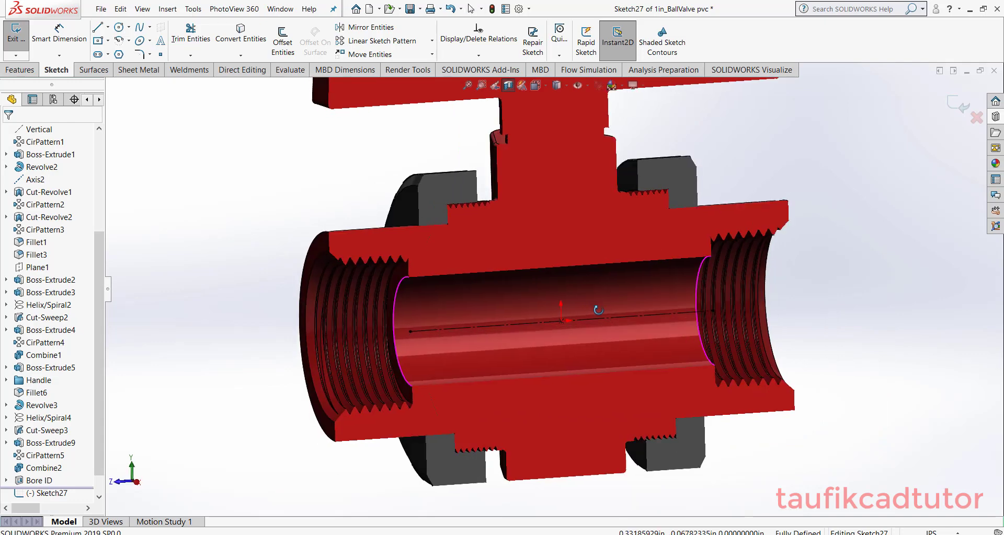
scroll(594, 307, up, 2)
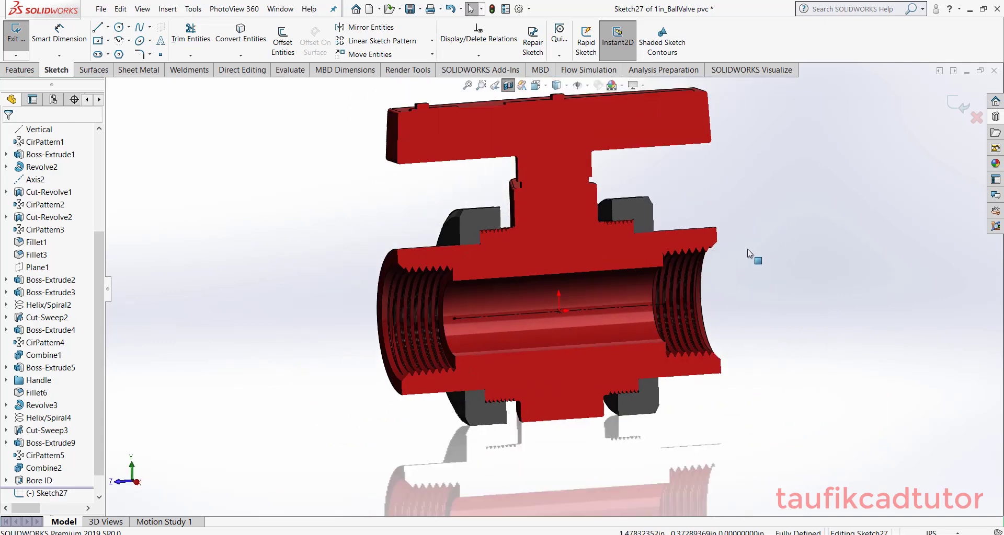
click(961, 106)
Step: Start a sketch on the Right plane and draw a vertical line from the bore centre into the handle
click(795, 230)
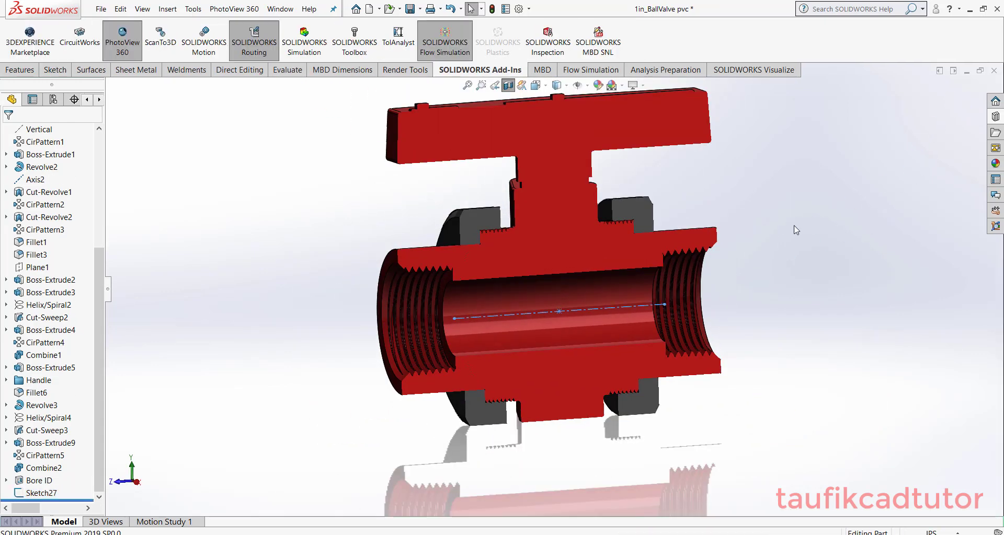
scroll(725, 197, down, 2)
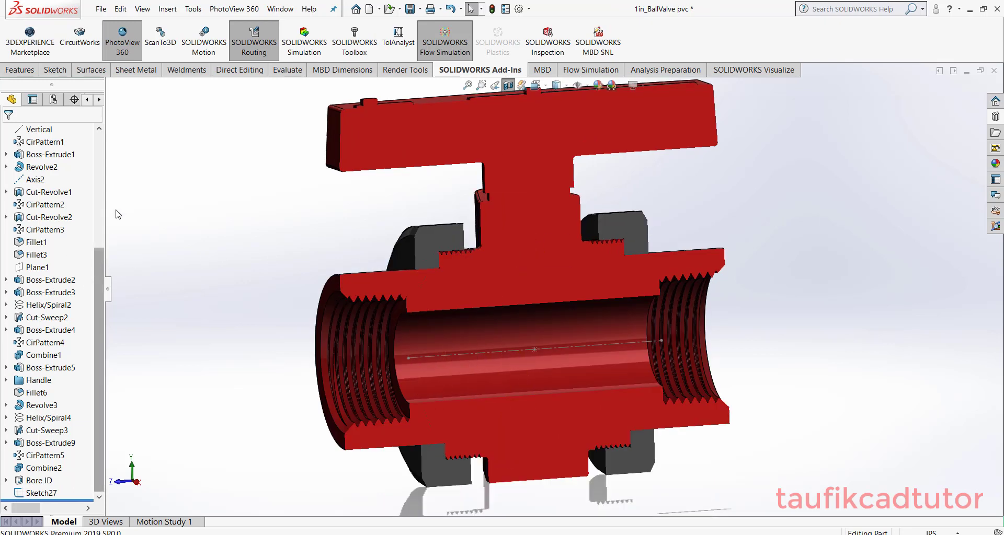
drag(99, 245, 99, 131)
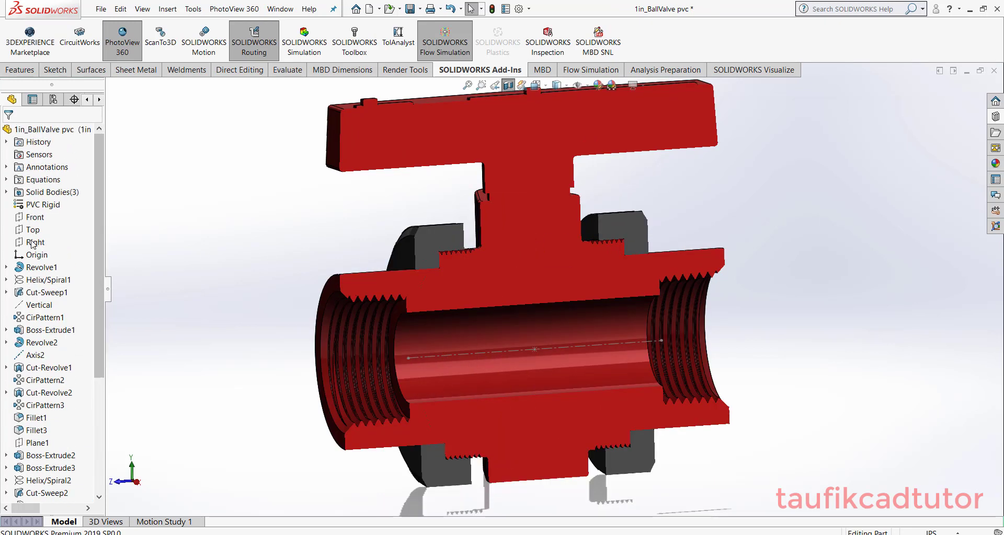
click(32, 242)
click(41, 225)
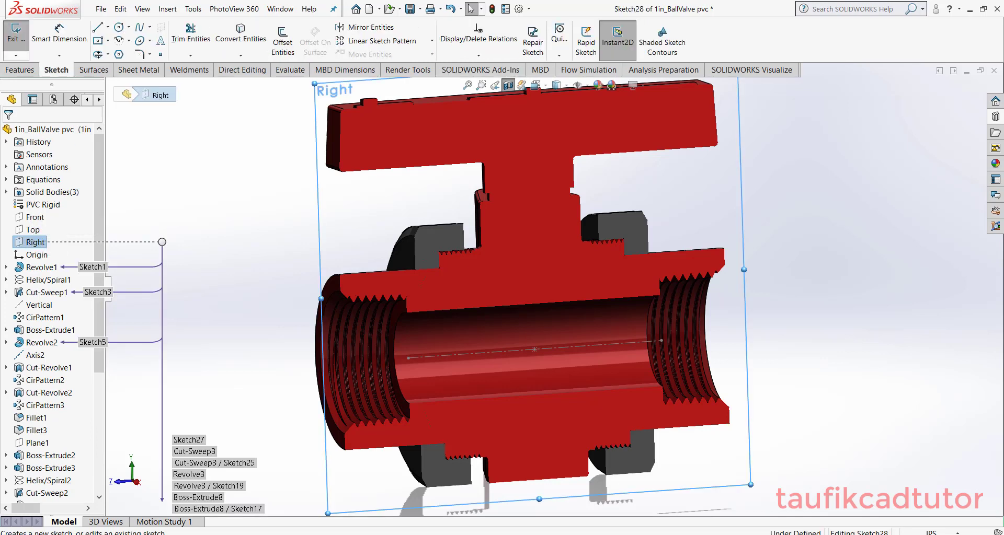
click(534, 349)
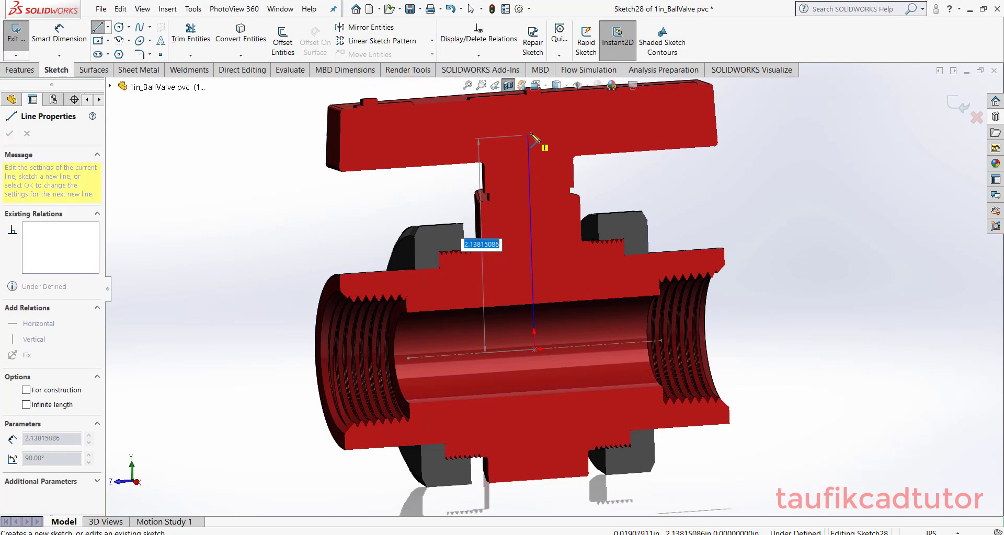
click(529, 120)
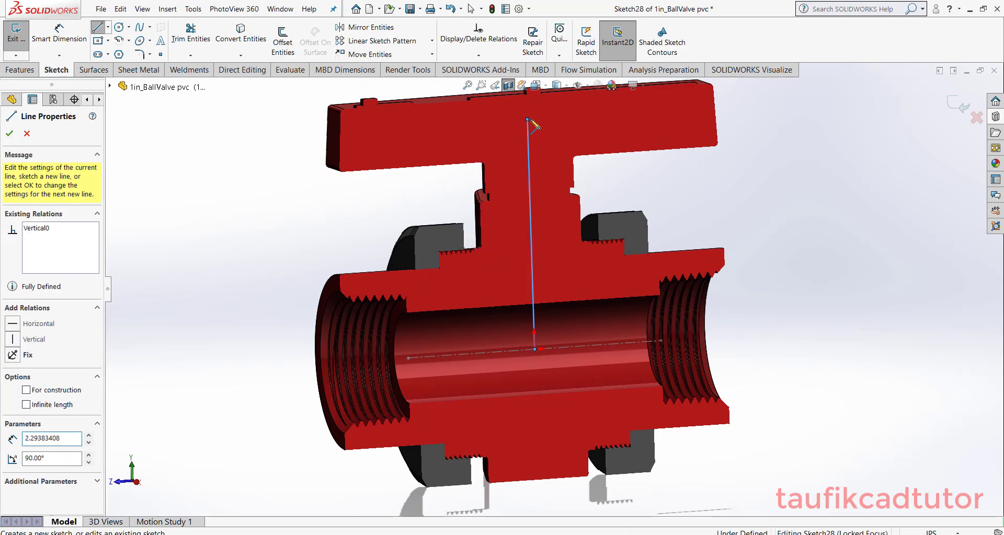
right_click(528, 120)
click(547, 128)
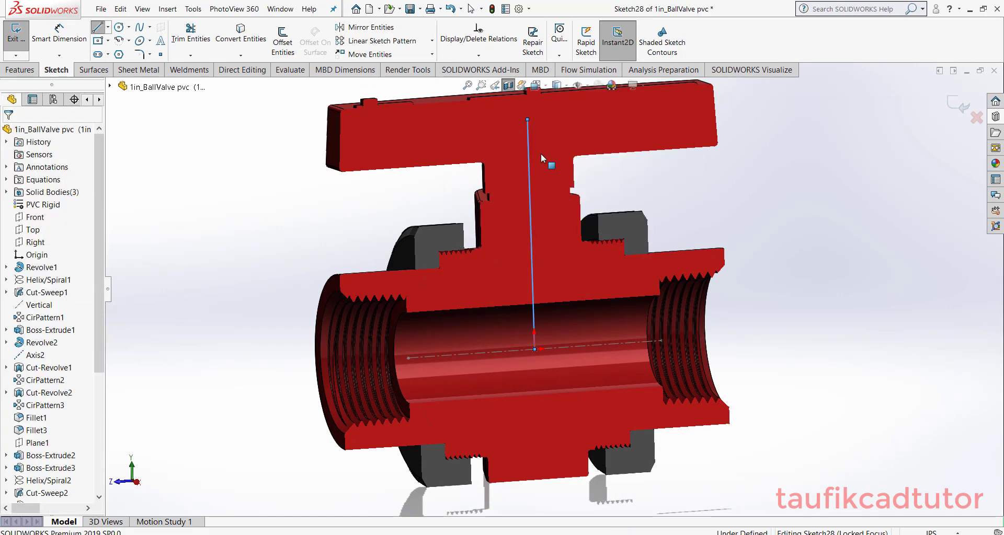
Step: Make the vertical line's top endpoint coincident with the handle's underside face
click(530, 181)
key(Escape)
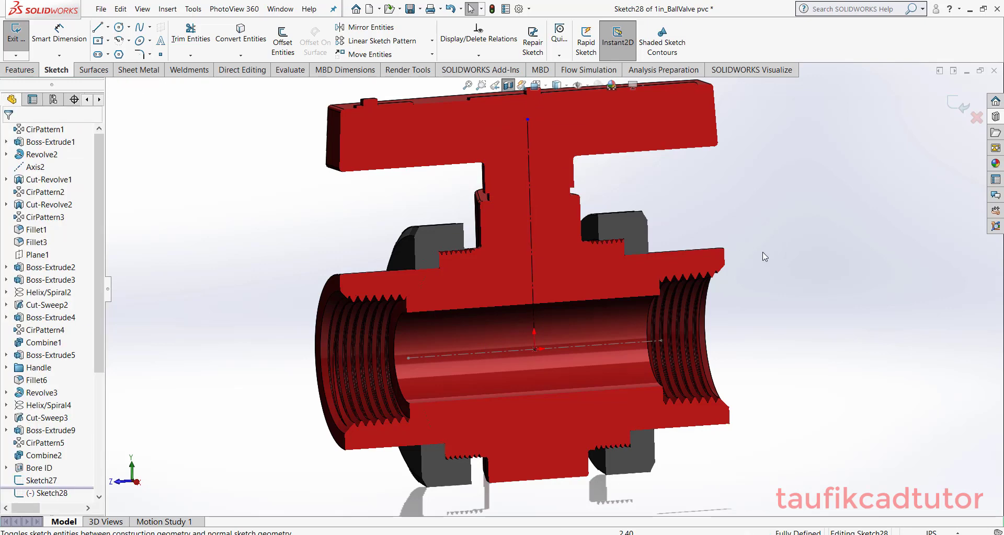
middle_drag(762, 252, 739, 264)
scroll(555, 191, up, 2)
scroll(538, 178, down, 2)
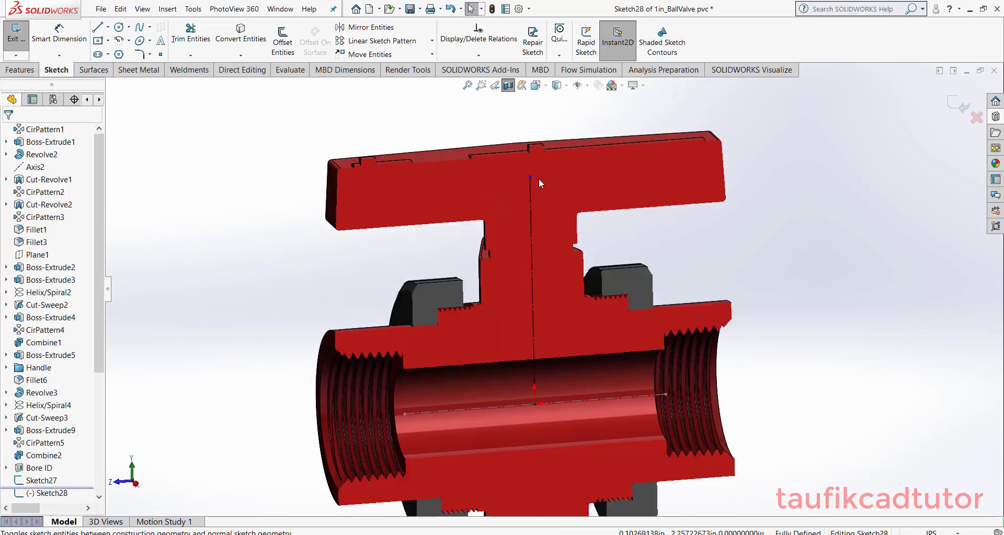
click(530, 177)
scroll(531, 175, down, 3)
scroll(531, 175, down, 3)
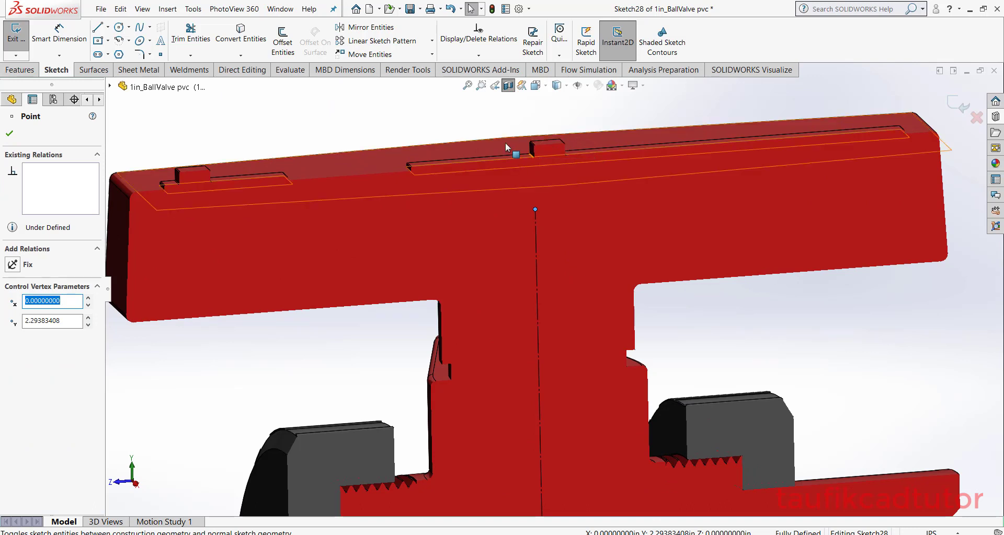
scroll(523, 279, up, 3)
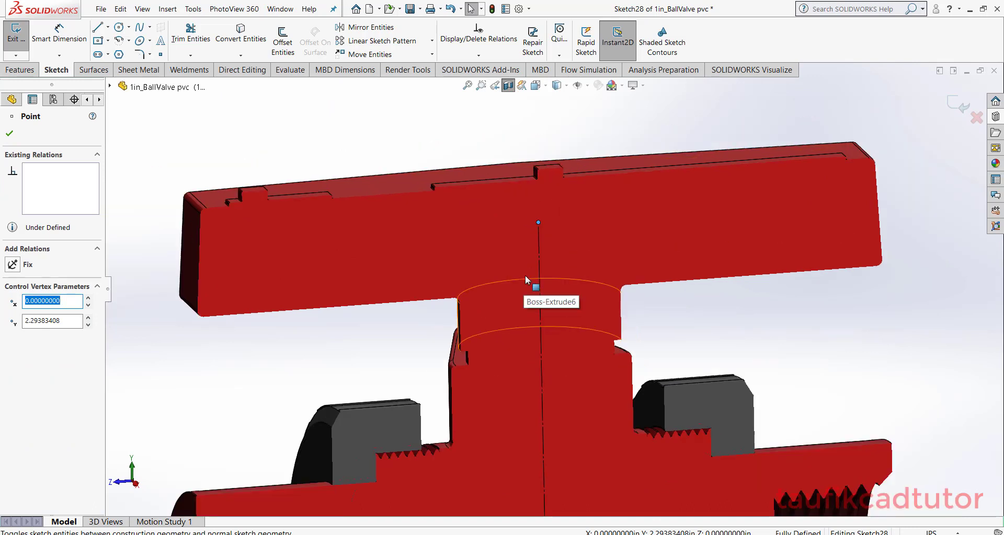
middle_drag(525, 275, 502, 230)
scroll(497, 220, down, 2)
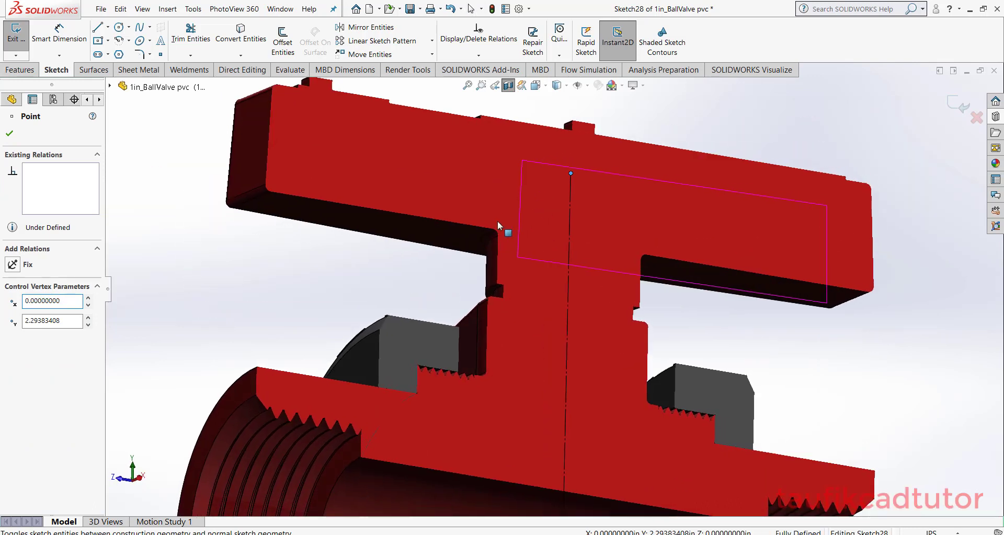
ctrl+click(472, 240)
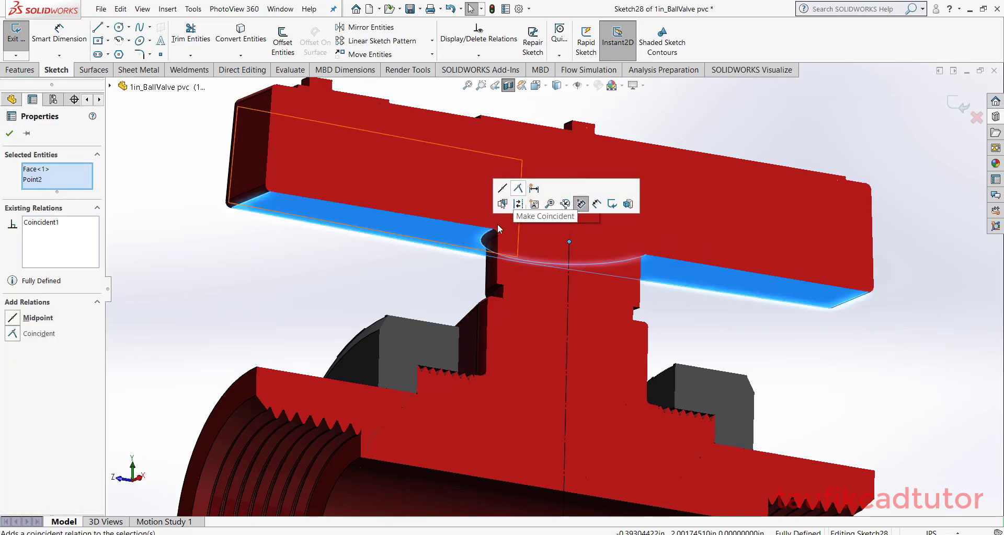
click(352, 294)
mouse_move(448, 257)
middle_down()
mouse_move(505, 265)
mouse_move(453, 311)
mouse_move(617, 293)
middle_up()
scroll(453, 310, up, 3)
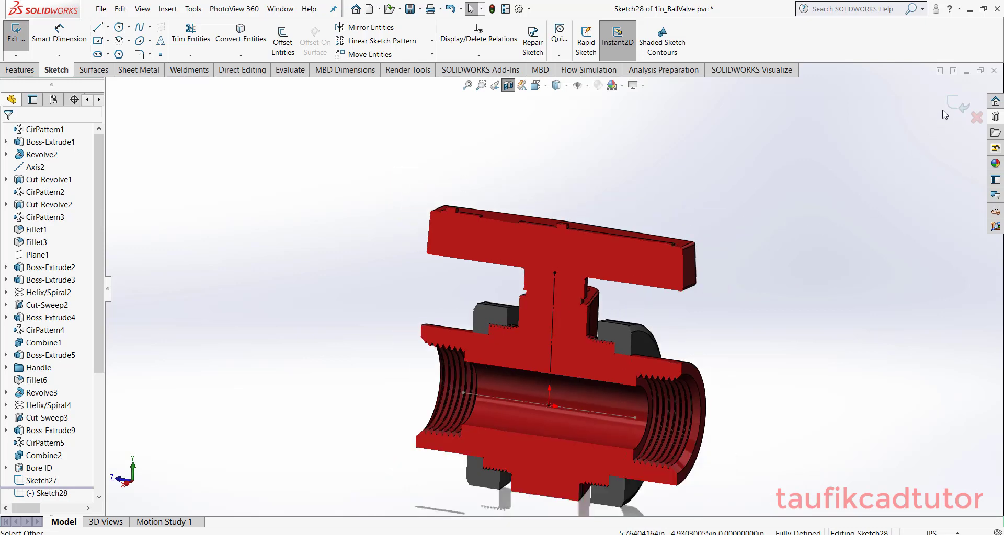
Step: Exit the sketch, switch to isometric view, and turn off the section view
click(957, 104)
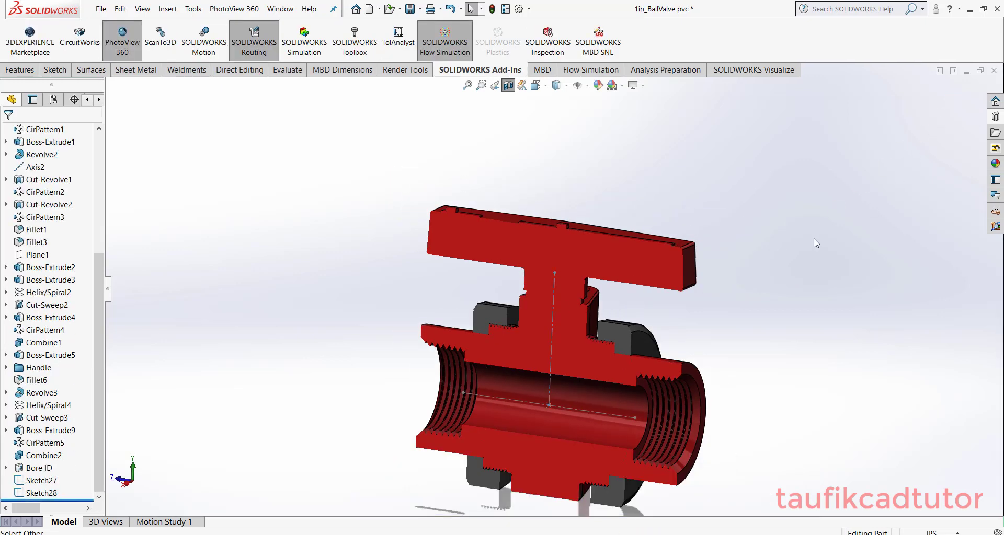
key(ctrl+4)
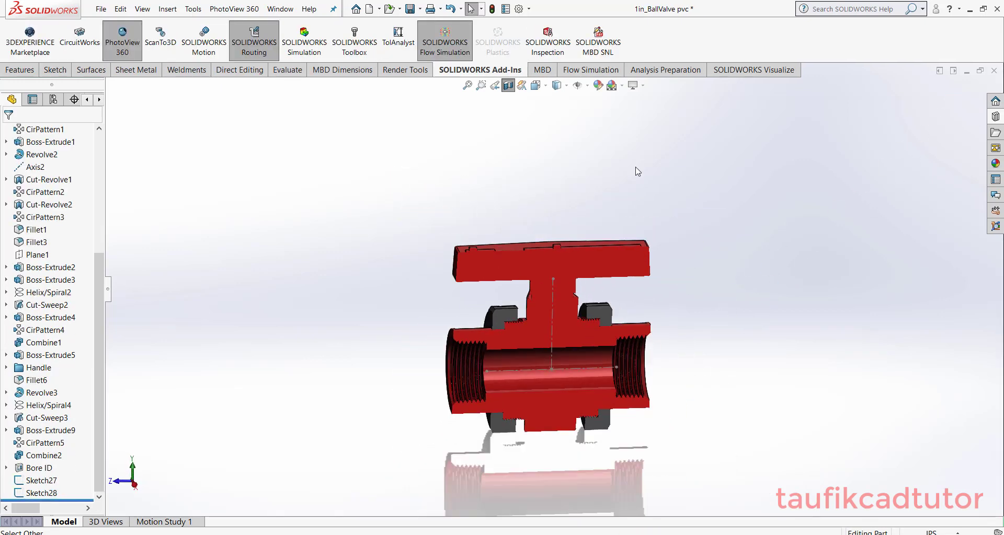
click(538, 86)
click(596, 114)
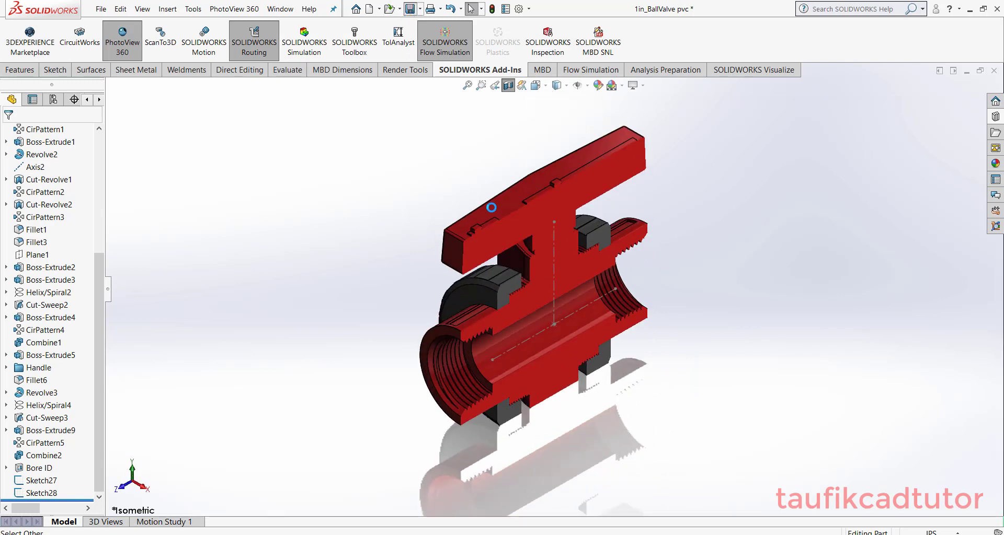
click(508, 85)
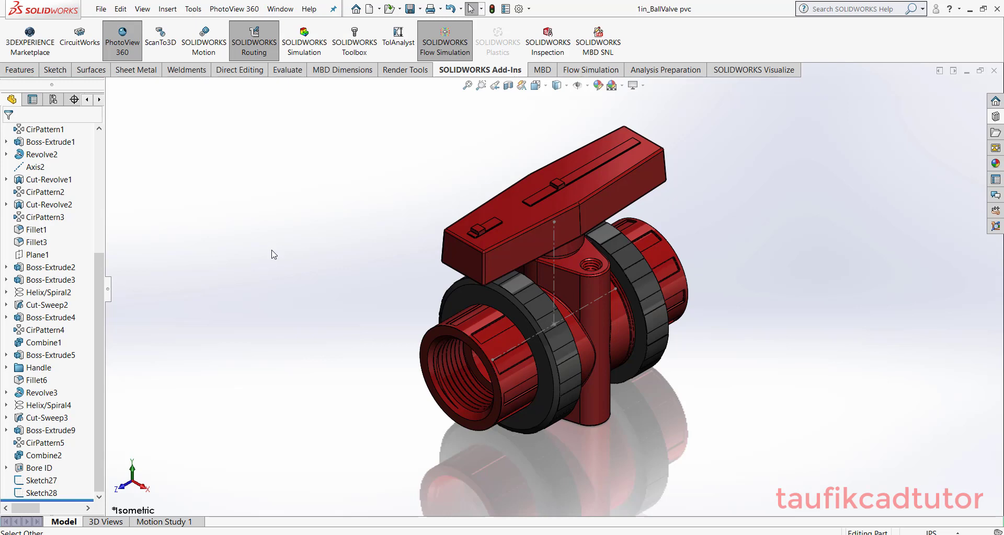
Step: Run the Routing Component Wizard again, choosing Piping and Ball Valve, and continue
click(193, 9)
mouse_move(214, 64)
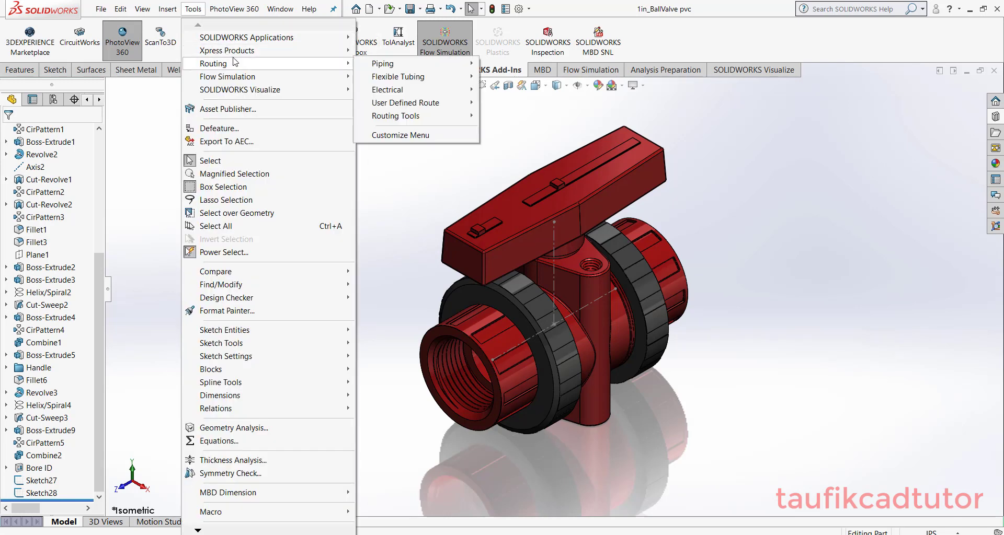
click(340, 256)
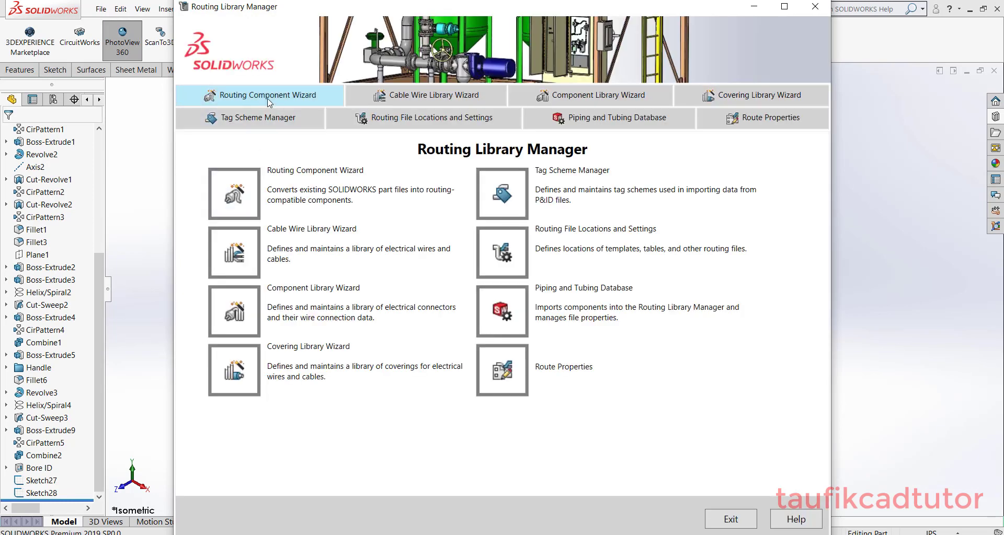
click(230, 189)
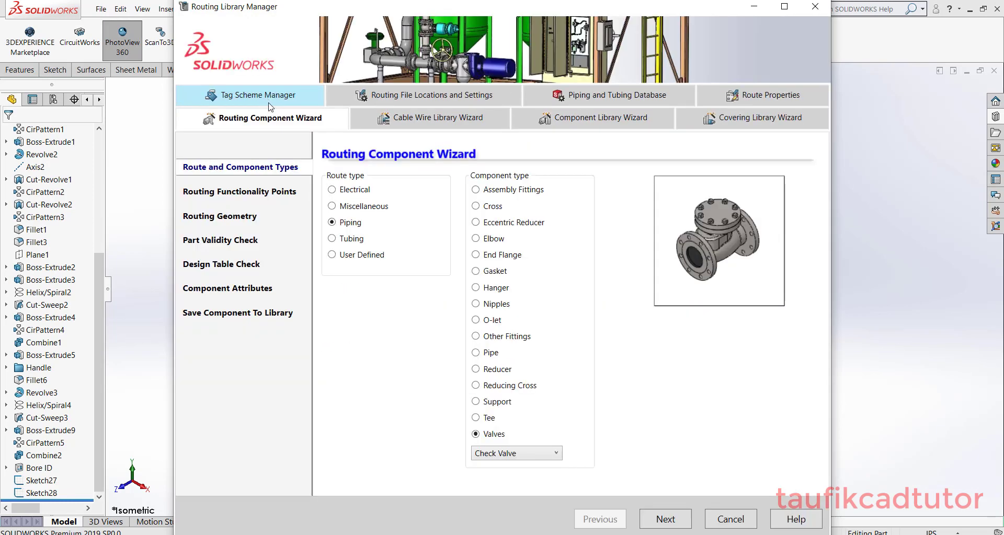
click(331, 207)
click(332, 222)
click(518, 452)
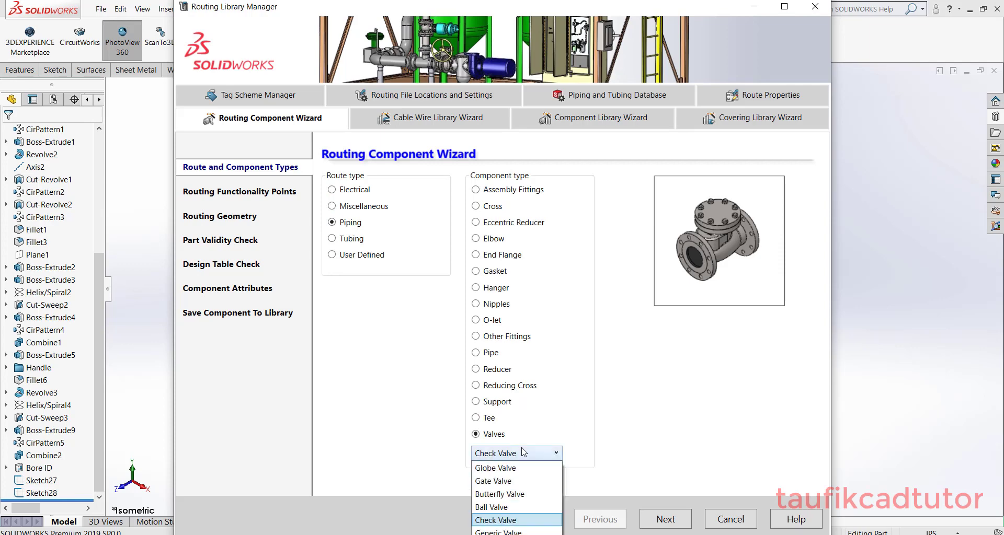
click(514, 510)
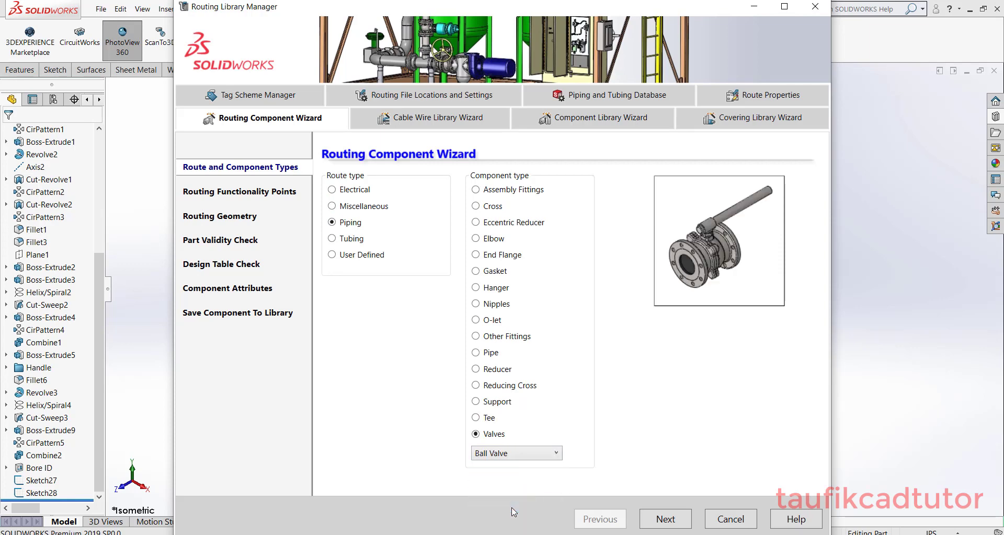
click(666, 518)
Step: Add the first connection point on the circular edge at the valve's front bore end
click(369, 221)
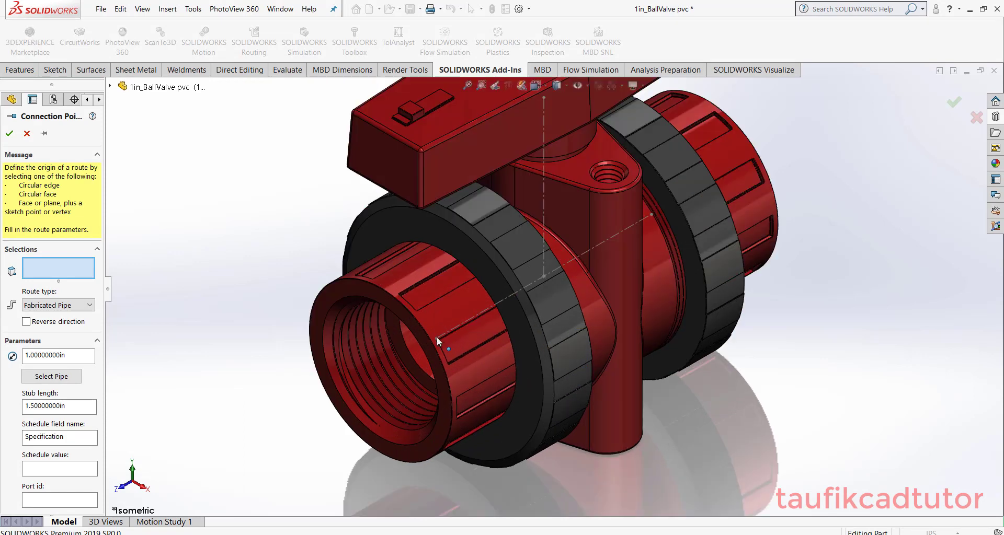
scroll(436, 337, down, 2)
click(413, 344)
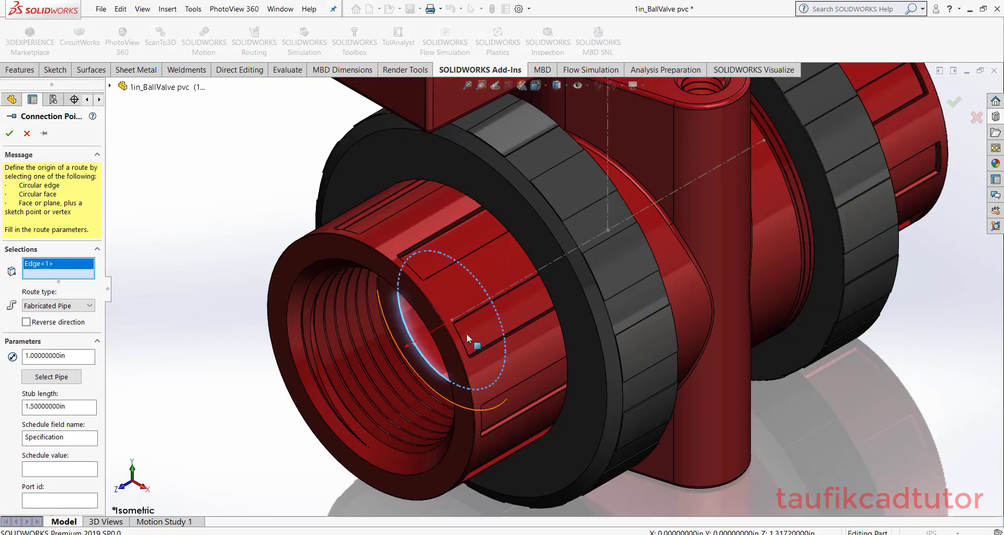
scroll(408, 342, down, 4)
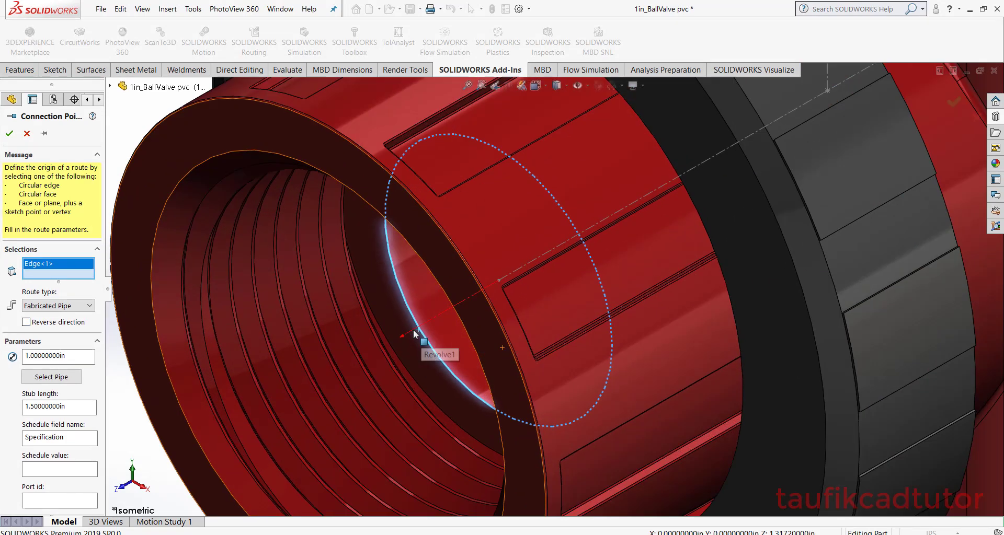
scroll(411, 331, up, 2)
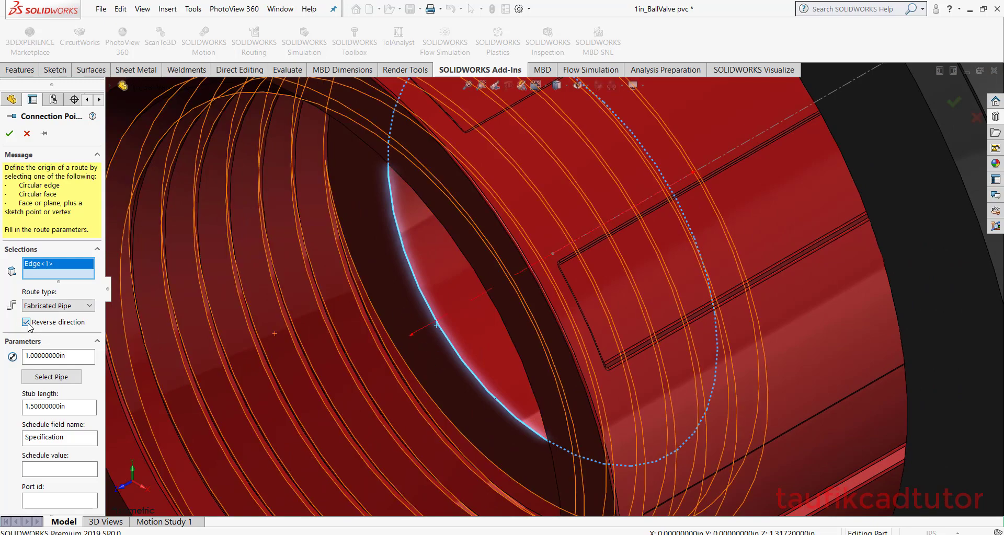
scroll(411, 331, up, 2)
scroll(411, 331, up, 1)
click(8, 133)
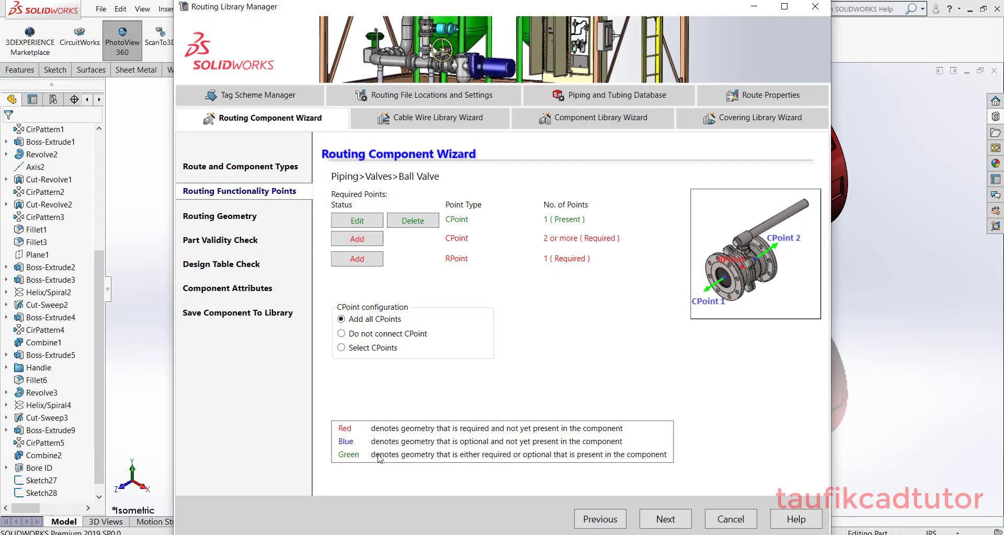
Step: Add a second connection point on the far bore end's circular edge, with its direction reversed
click(364, 240)
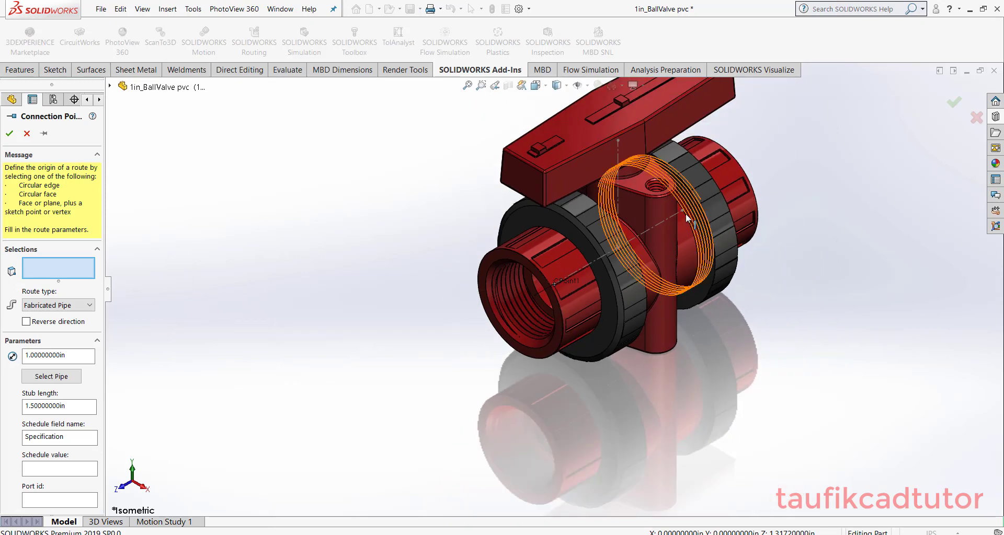
scroll(680, 220, down, 3)
scroll(653, 225, down, 3)
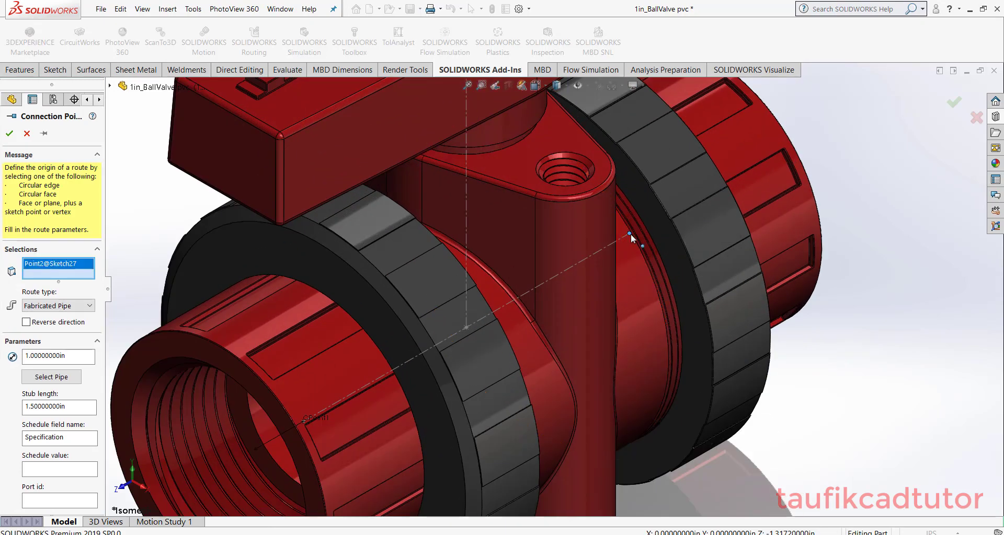
middle_drag(631, 234, 846, 202)
click(855, 173)
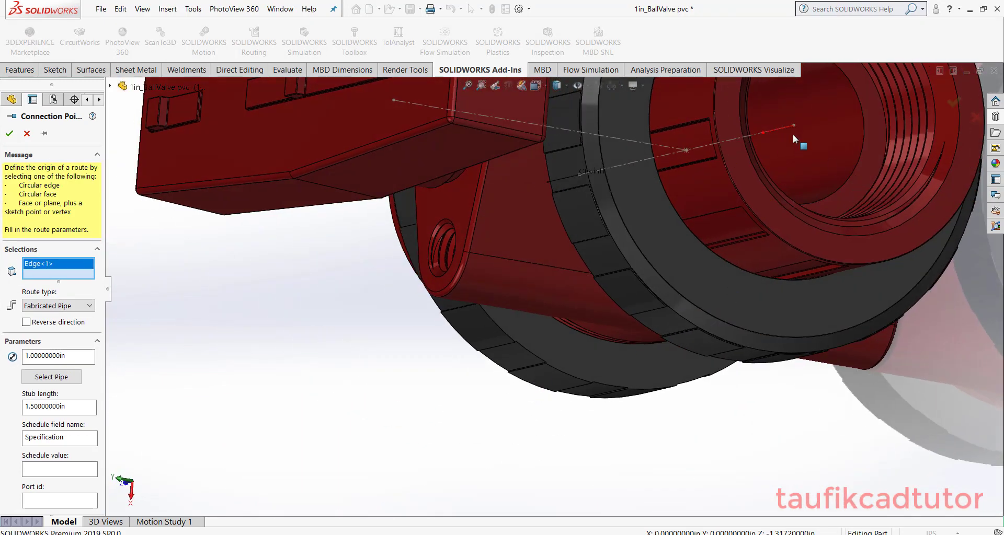
click(26, 323)
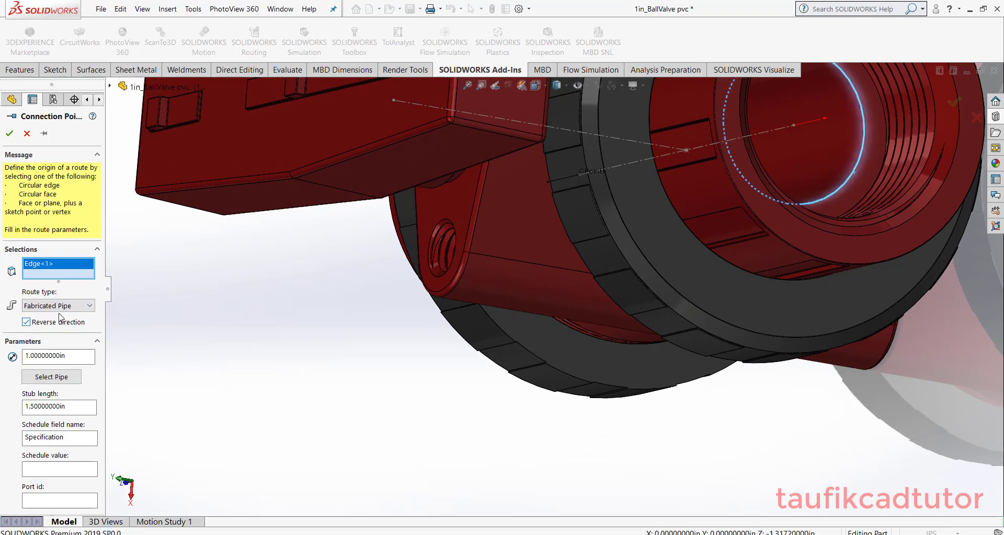
click(9, 134)
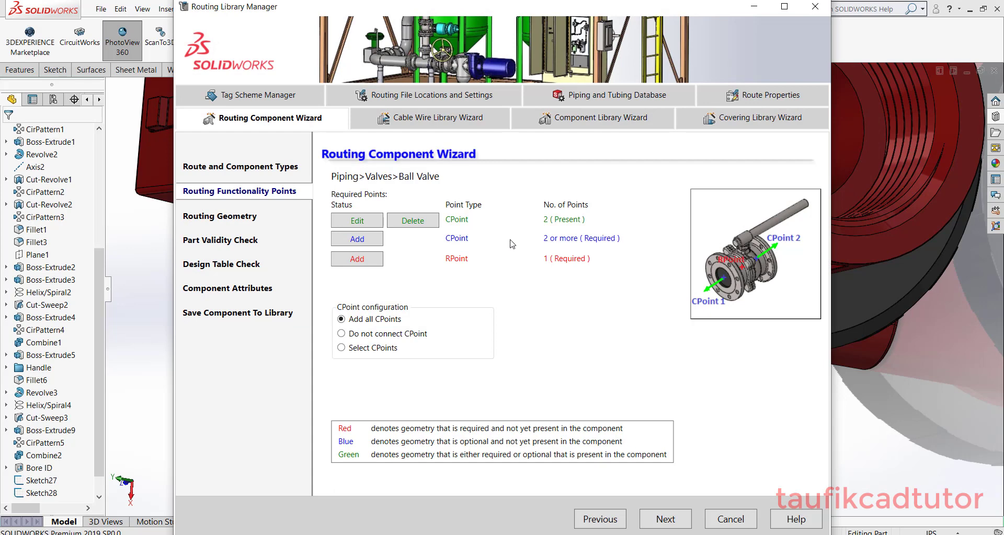
Step: Place the route point on the valve's centre sketch point in Right view, then continue to Routing Geometry
click(376, 263)
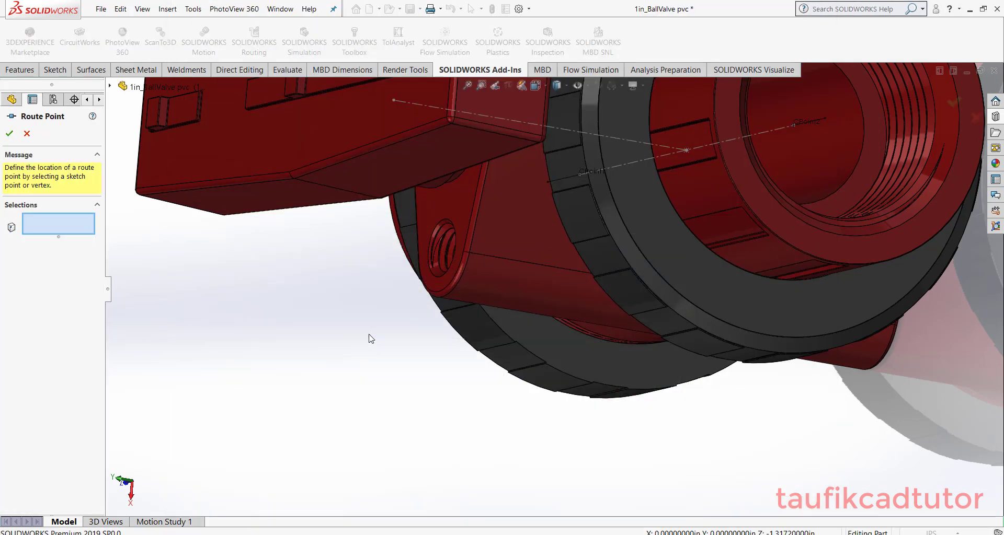
click(557, 85)
click(568, 126)
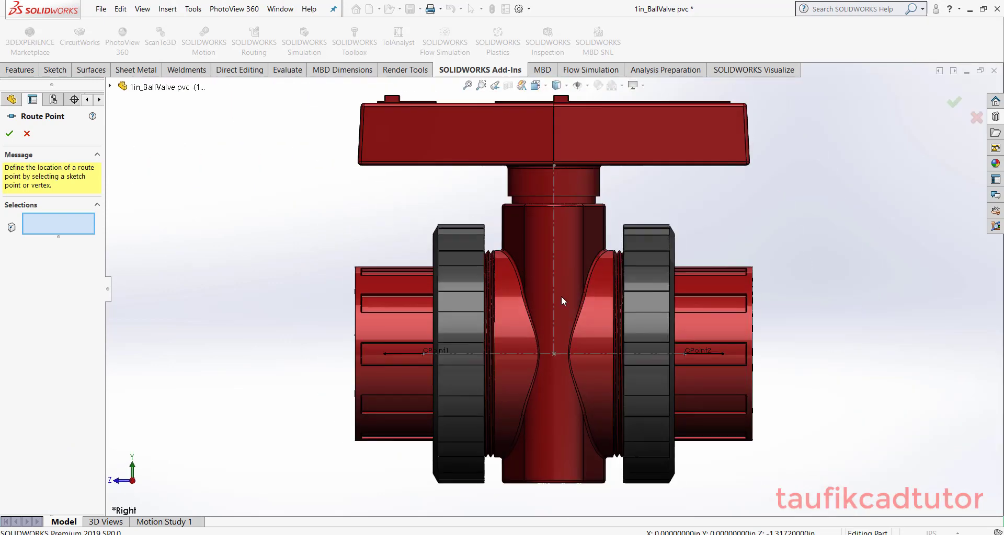
click(554, 355)
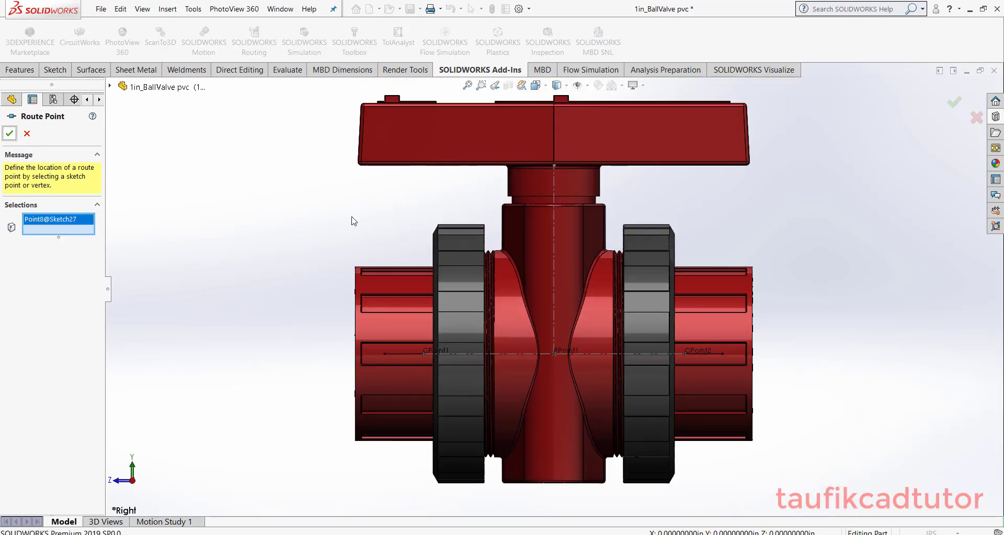
key(Return)
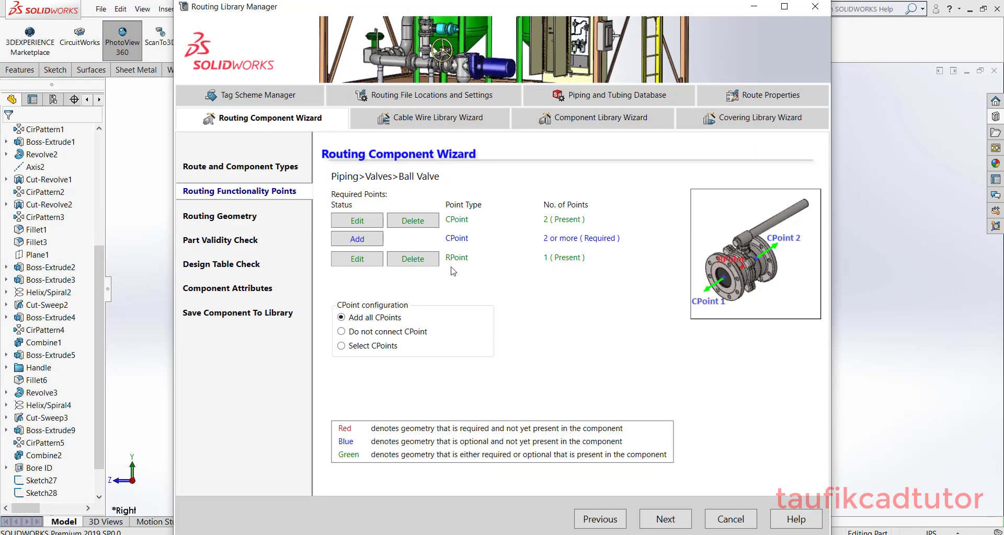
click(665, 521)
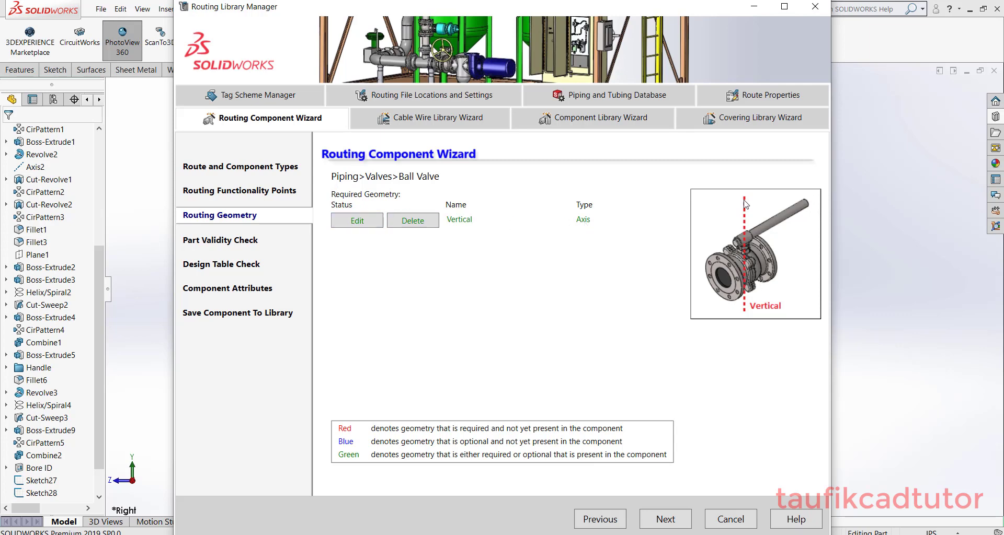
Step: Assign Line2@Sketch1 as the Vertical axis and proceed to the Part Validity Check
click(372, 222)
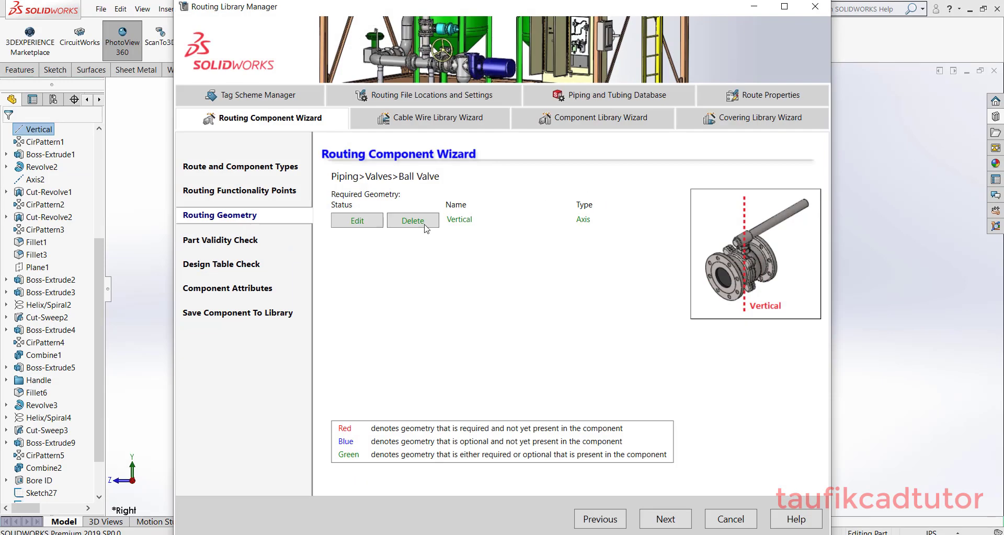
click(680, 522)
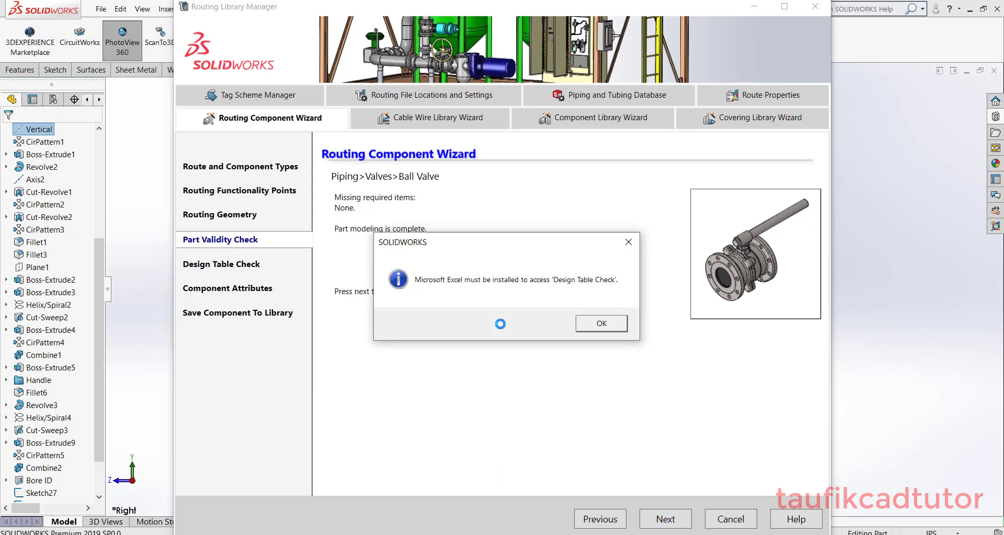
Step: Save 1in_BallValve pvc to the library, replacing the existing file, and add it to the Piping & Tubing database
click(602, 324)
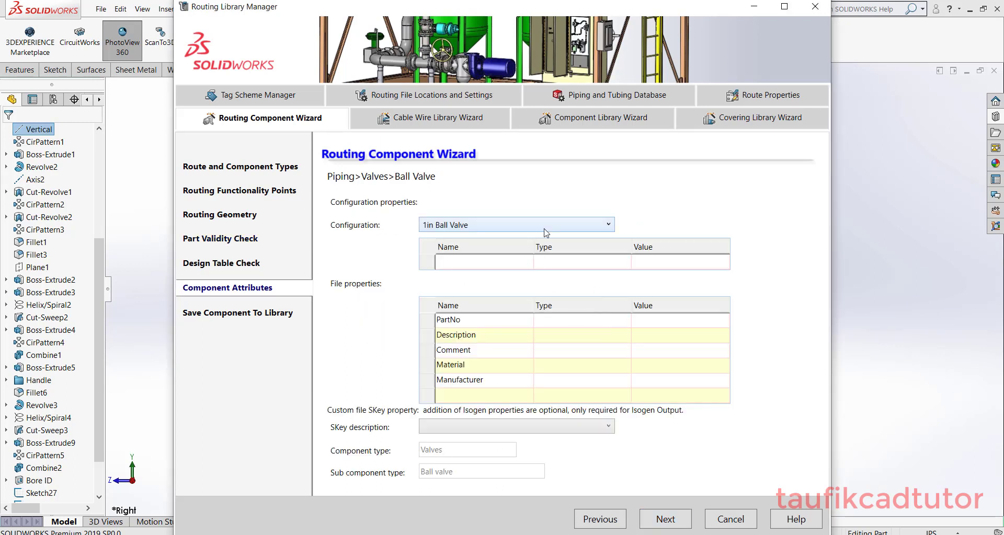
click(665, 517)
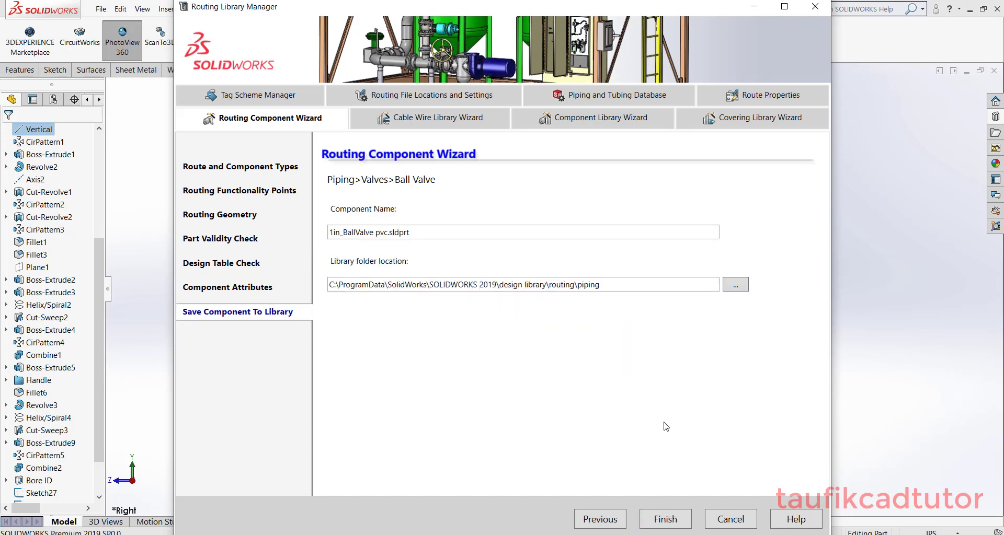
click(654, 519)
click(495, 318)
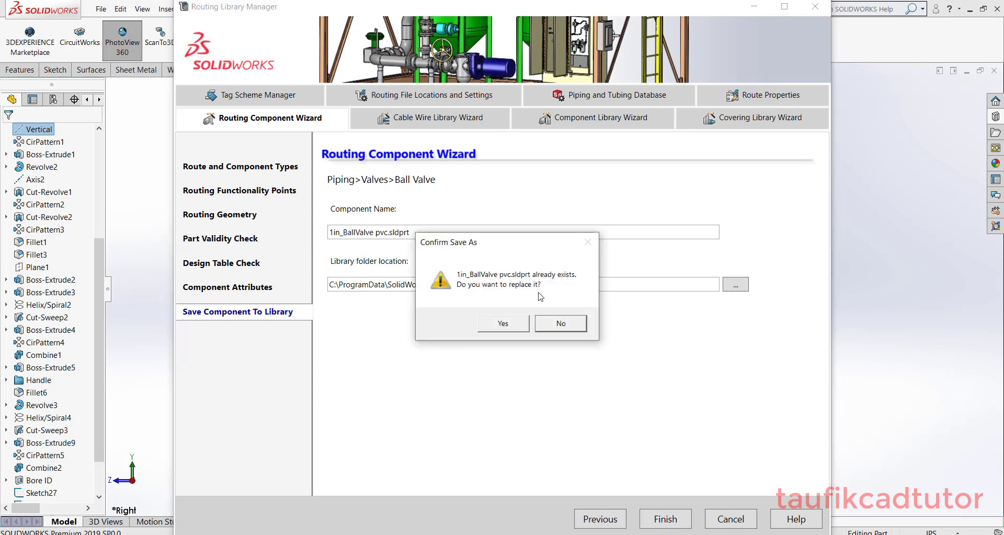
click(503, 324)
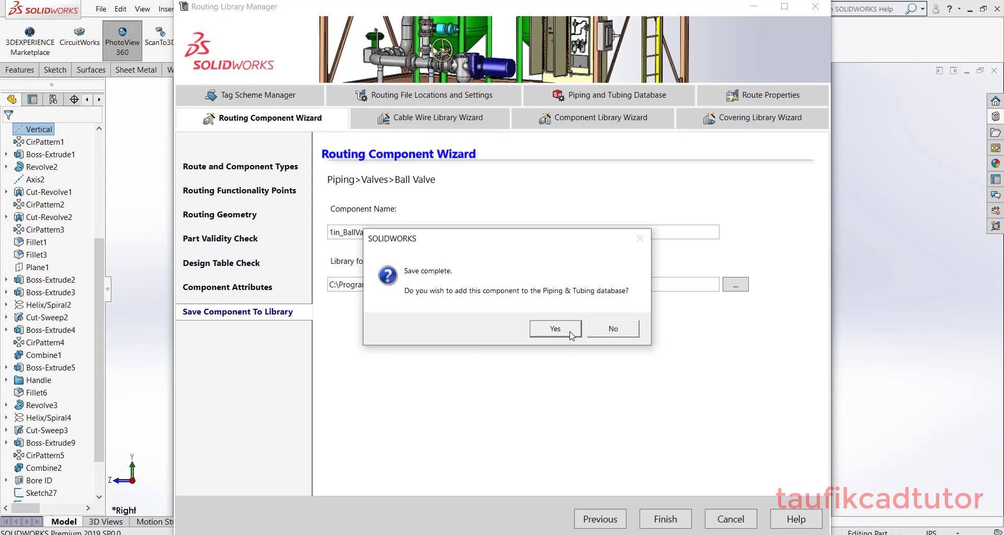
click(570, 334)
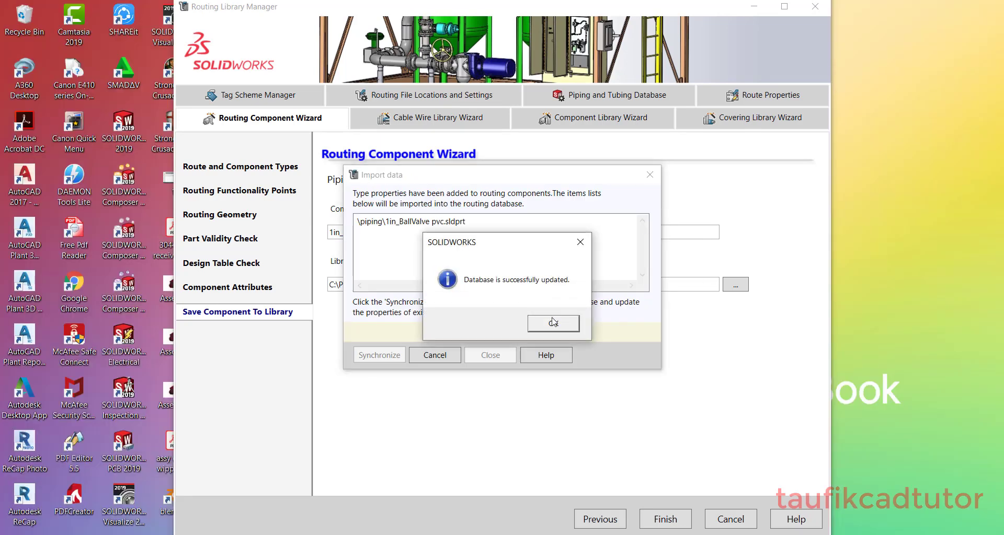
click(552, 320)
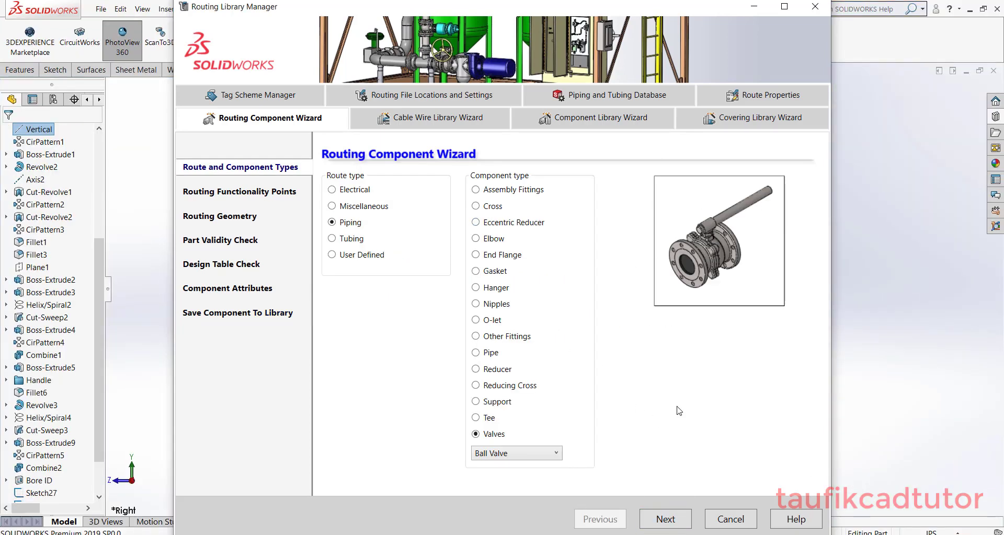
Step: Exit the Routing Component Wizard and Routing Library Manager, returning the part to isometric view
click(731, 519)
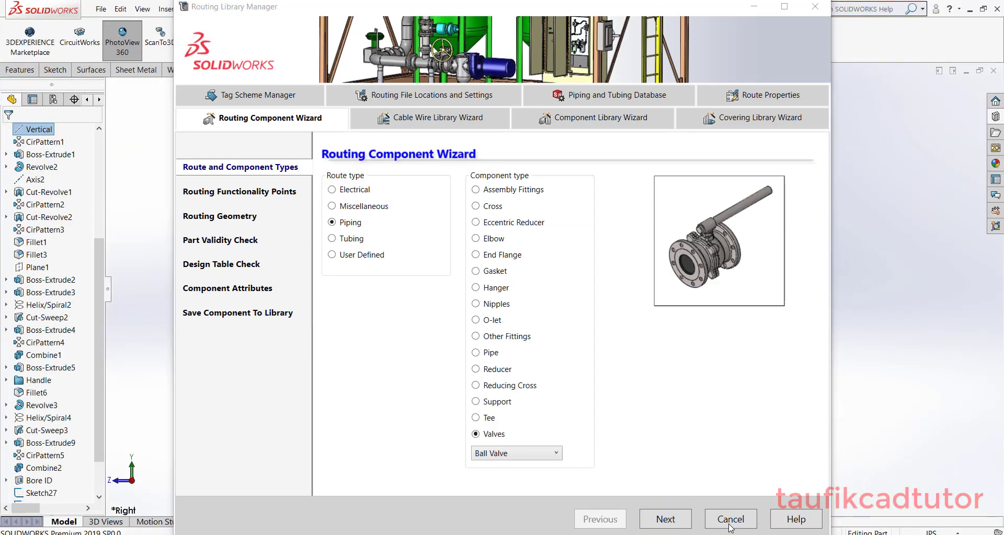
click(494, 321)
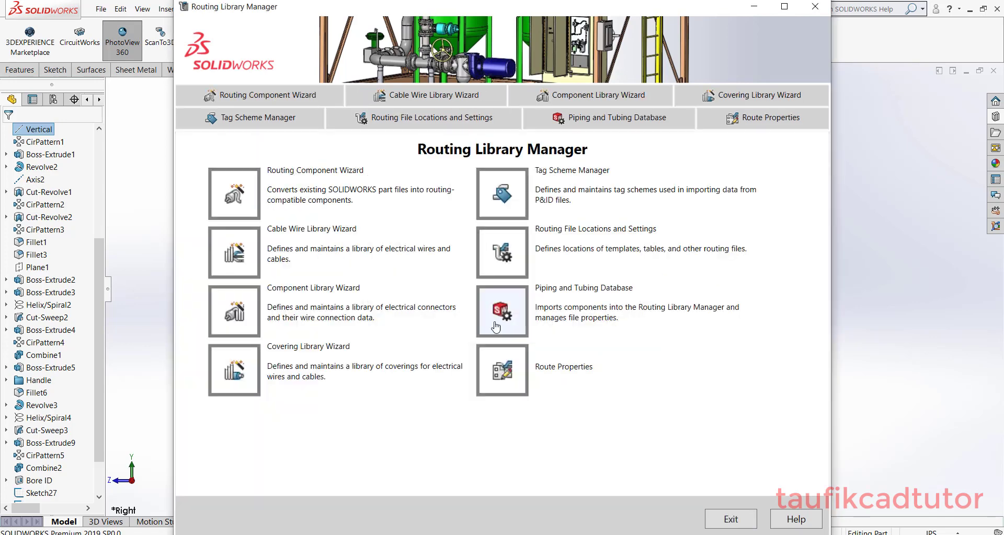
click(726, 520)
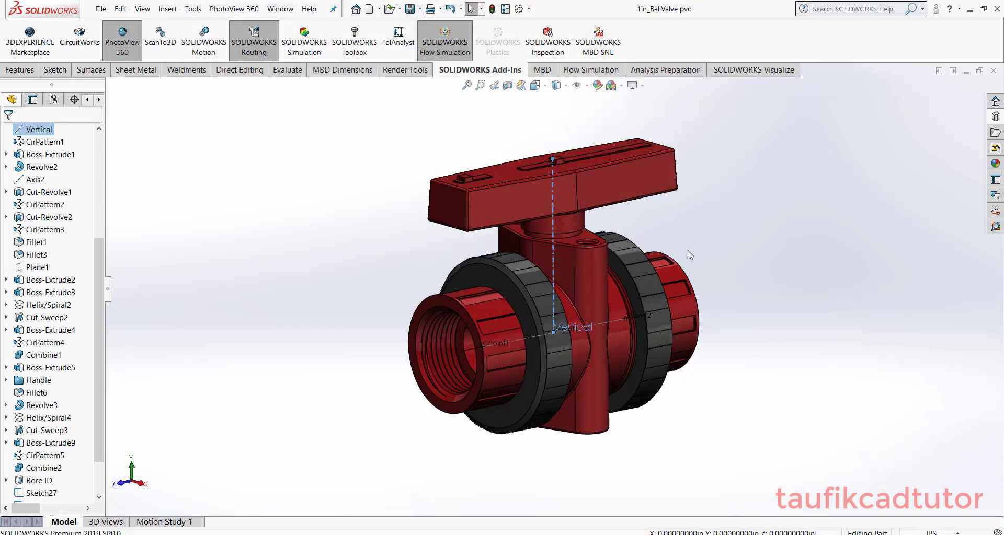
key(ctrl+7)
click(714, 213)
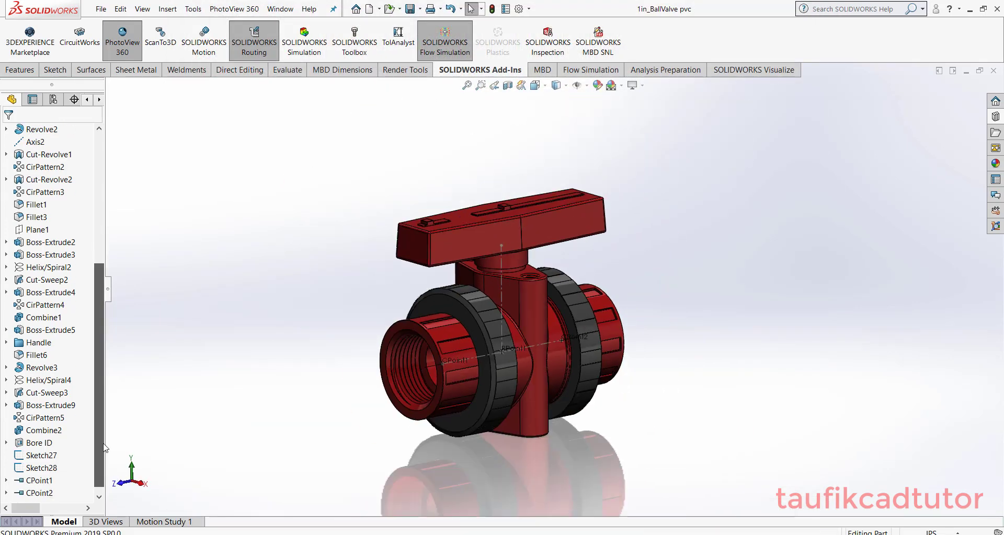
Step: Rename Sketch28 to 'axis' and Sketch27 to 'refrence'
scroll(52, 461, down, 2)
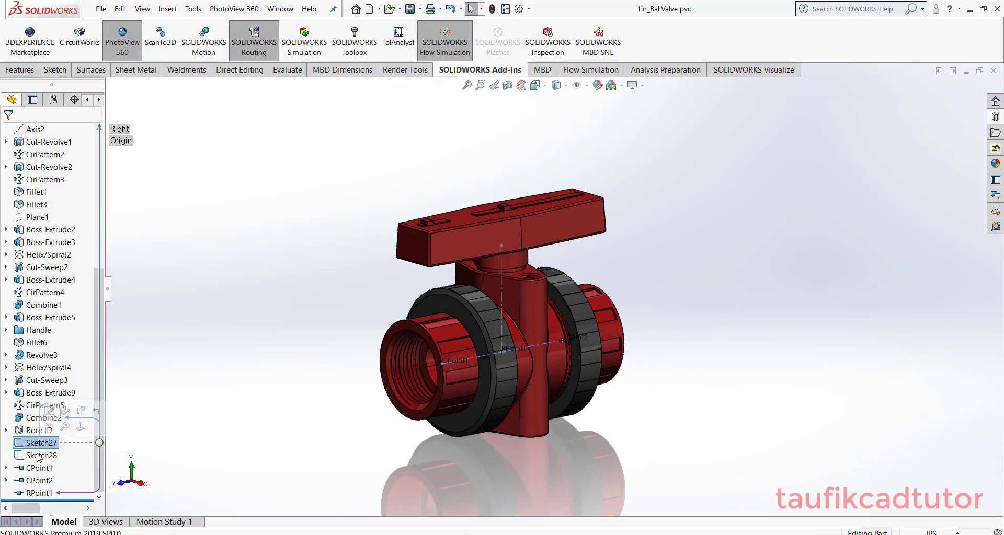
right_click(41, 457)
click(86, 516)
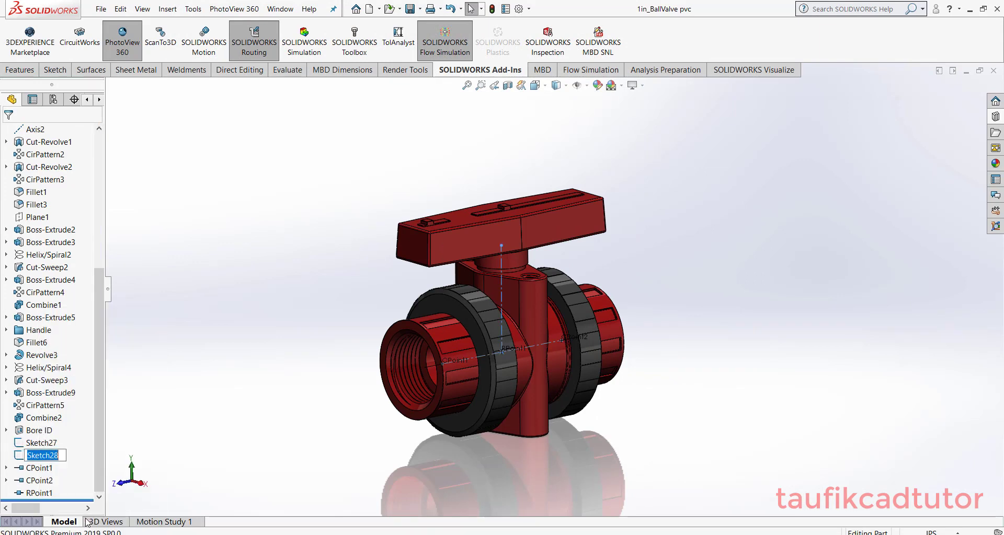
text(axis)
key(Return)
right_click(36, 443)
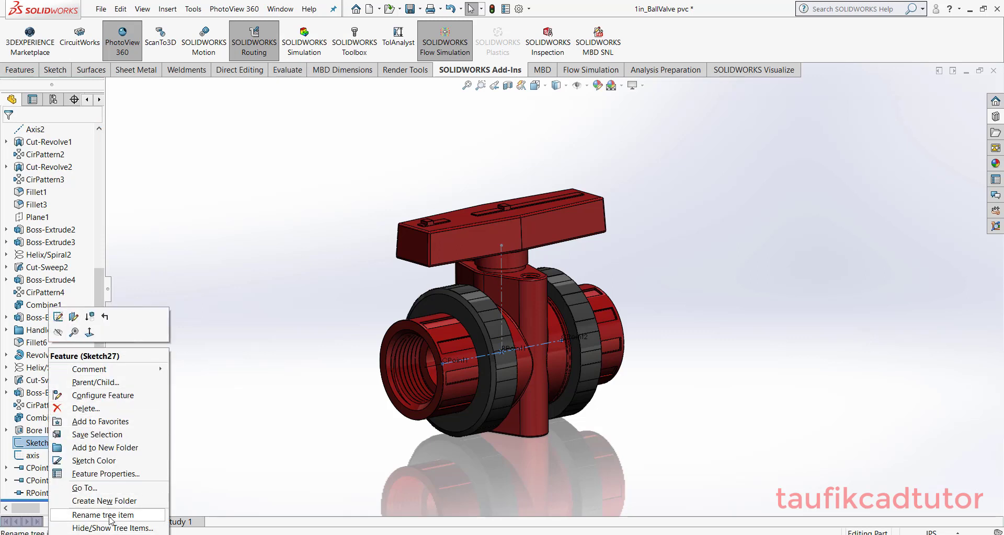
click(110, 515)
text(refrence)
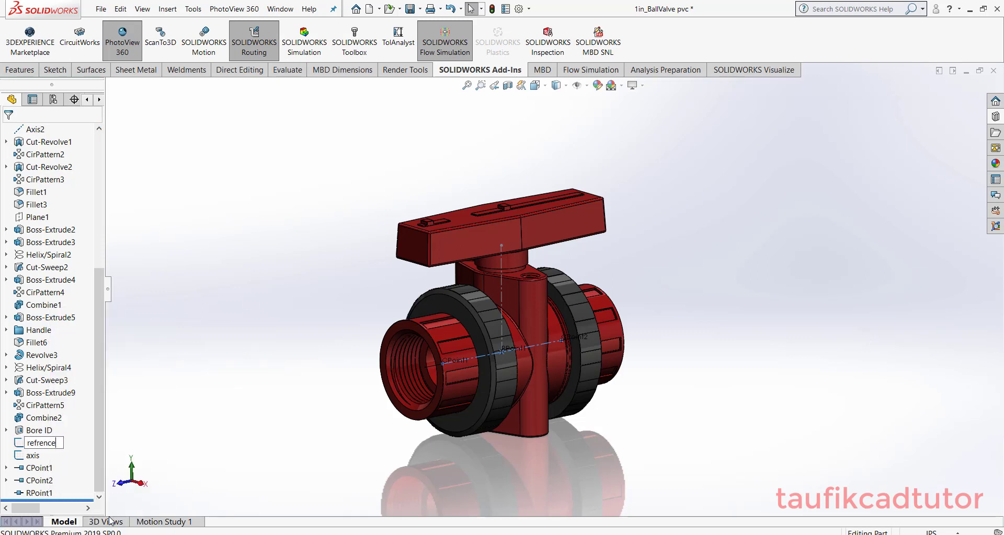
click(158, 424)
Step: Set the isometric view and show the valves folder of the Design Library
scroll(571, 328, up, 3)
click(535, 89)
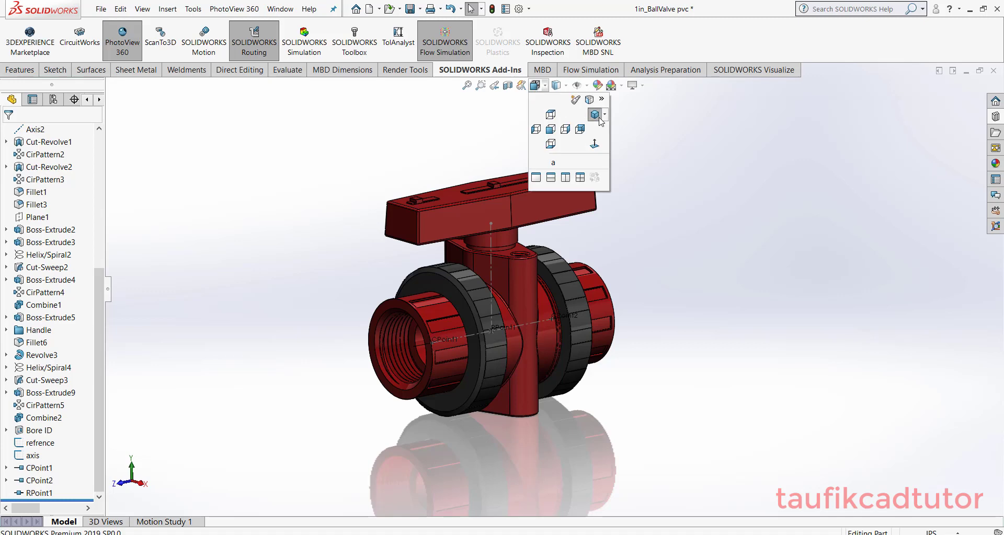
click(597, 116)
click(996, 120)
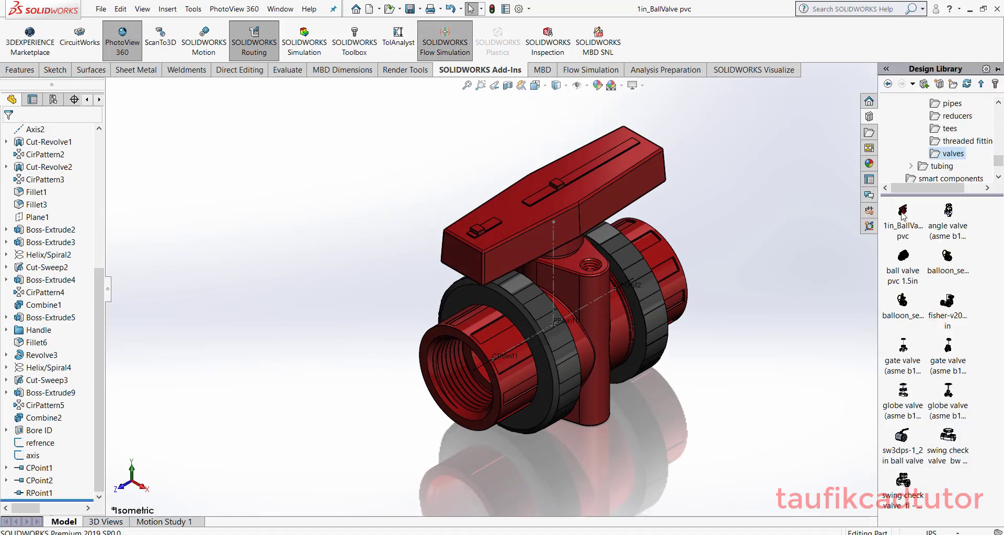
Step: Create a 'pvc ball valve' folder under valves and add the 1in_BallValve pvc part into it
click(952, 84)
text(pvc ball valve)
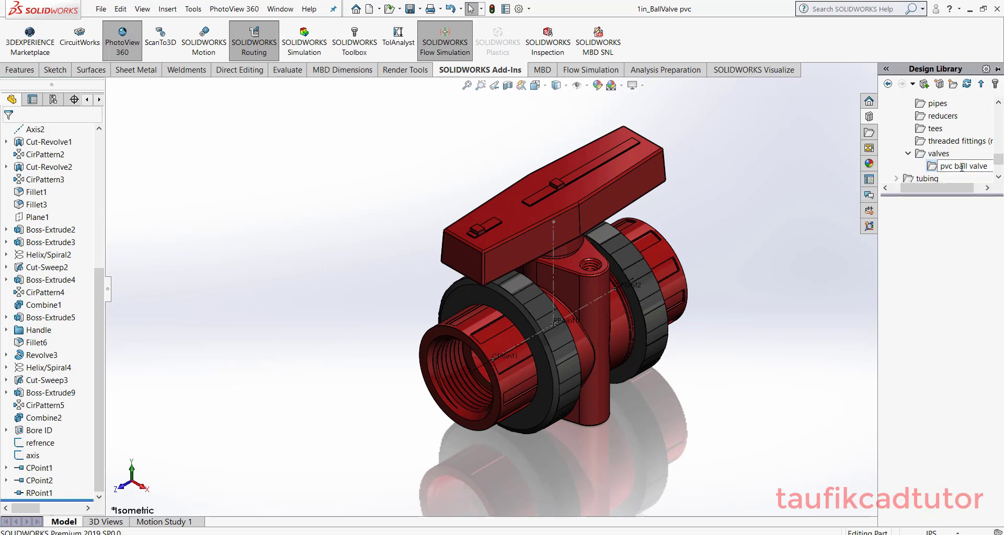
key(Return)
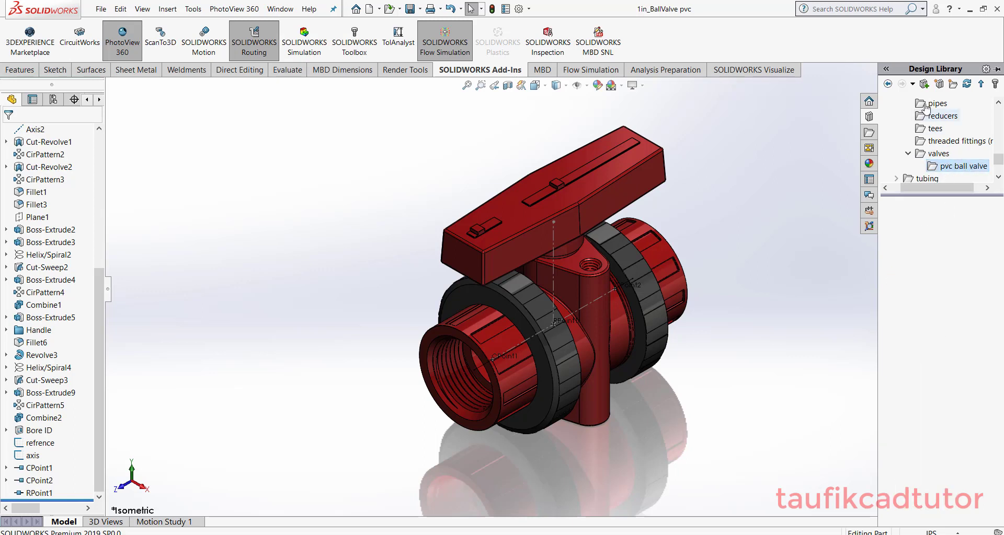
click(924, 84)
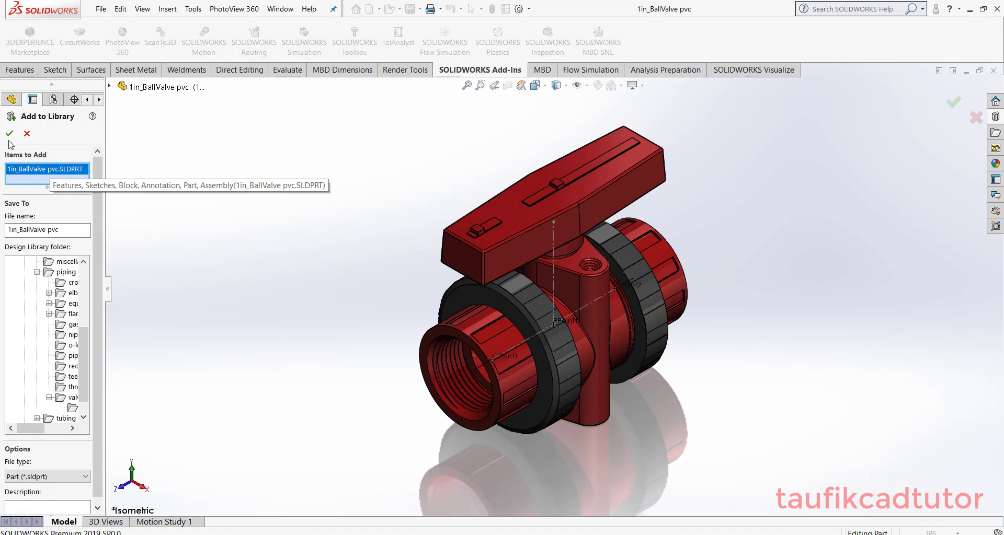
click(995, 117)
click(932, 154)
click(956, 166)
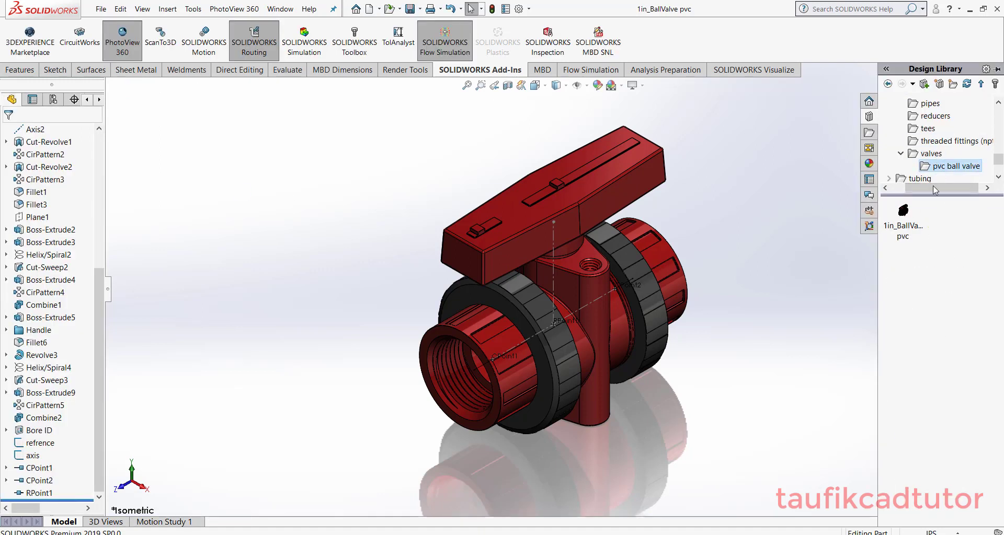
Step: Close the valve part and create a new assembly without a starting component
click(993, 71)
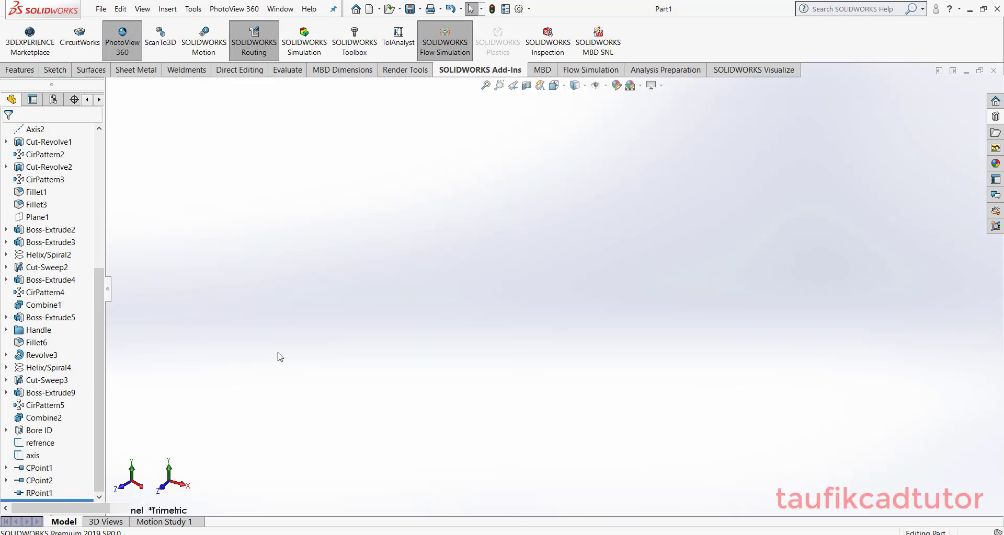
click(98, 14)
click(111, 24)
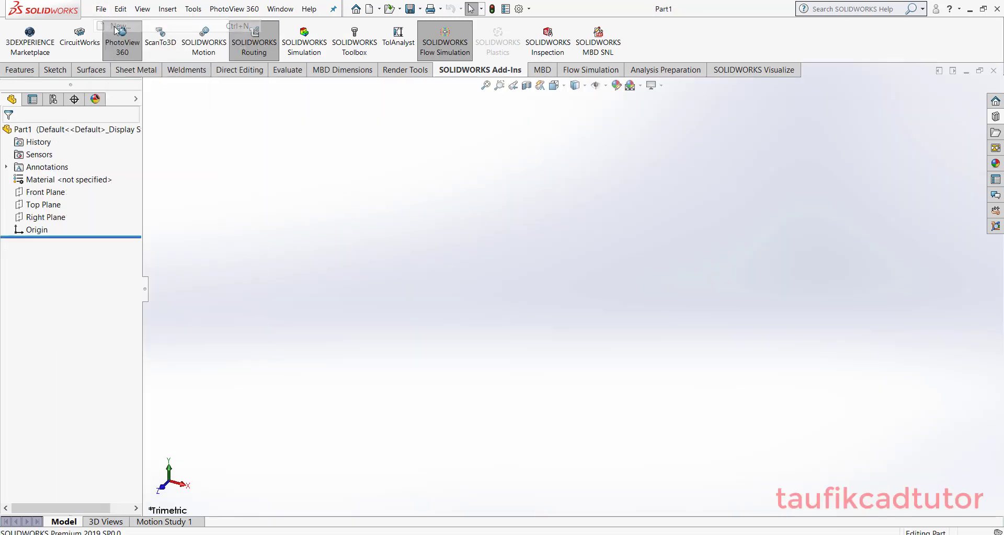
click(252, 223)
click(415, 413)
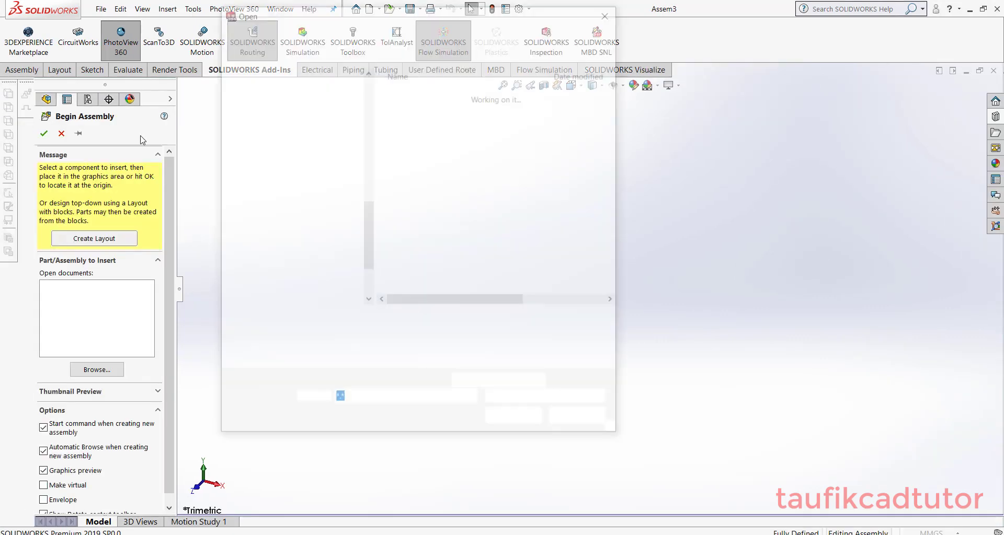
click(614, 6)
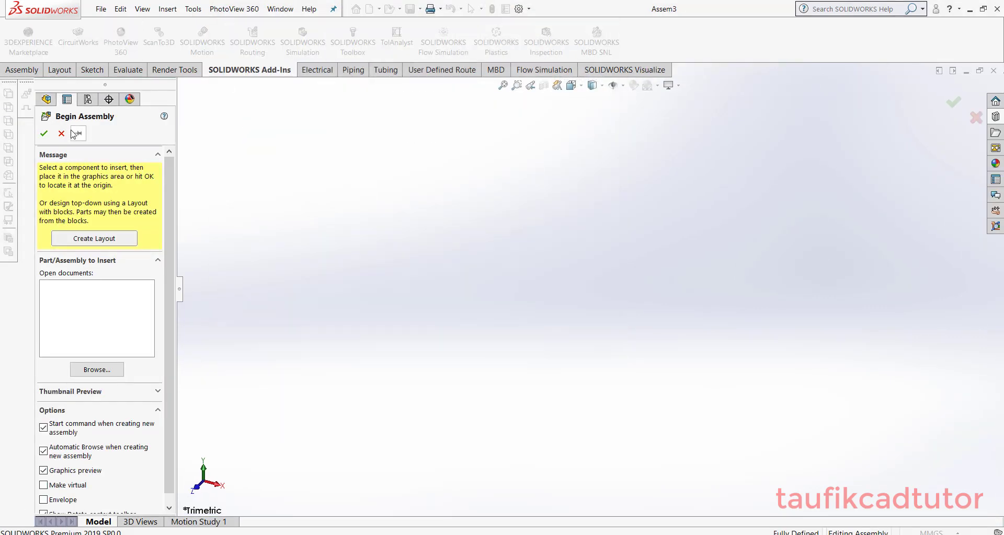
click(61, 133)
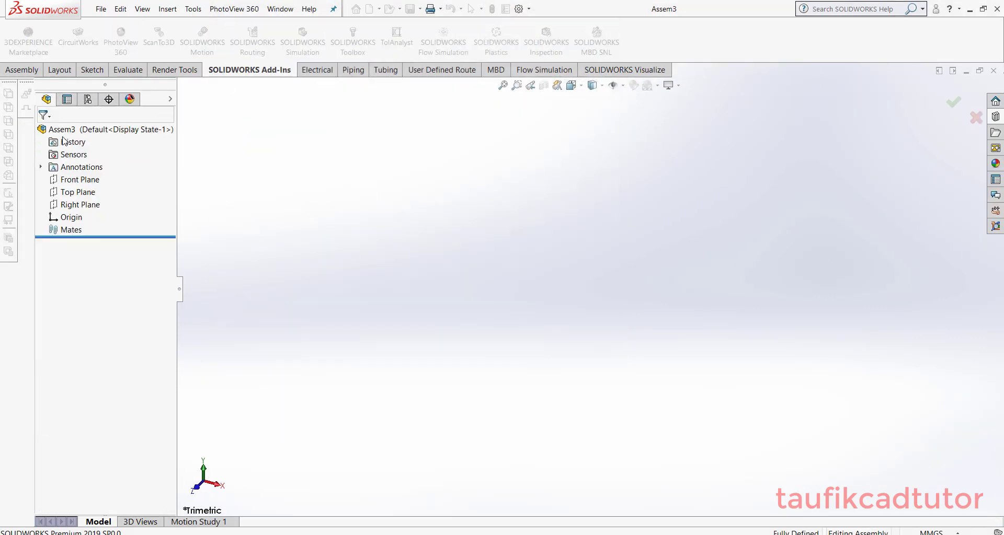
Step: Place the PVC ball valve from the Design Library near the assembly centre
click(996, 117)
mouse_move(900, 227)
mouse_down()
mouse_move(548, 302)
mouse_move(625, 214)
mouse_up()
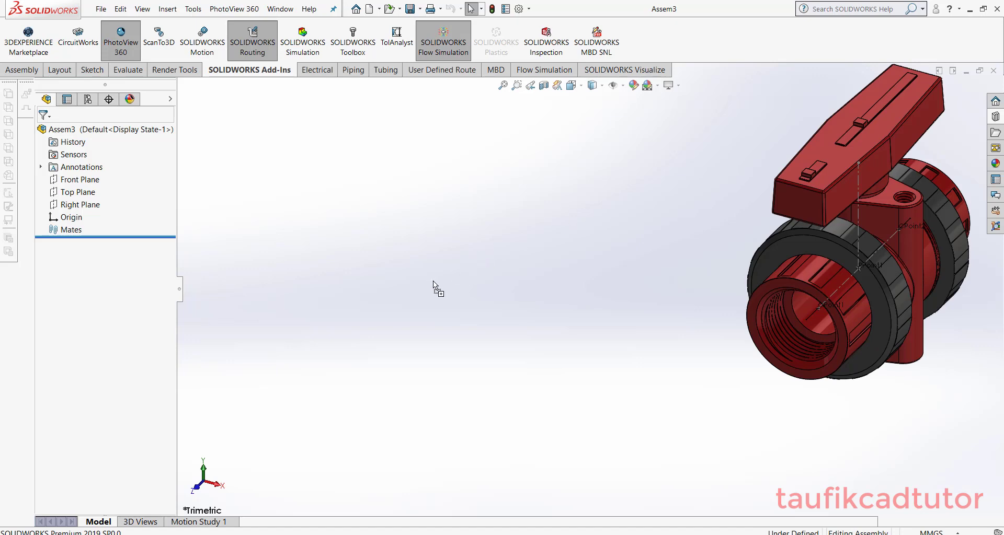
drag(433, 281, 495, 278)
click(523, 276)
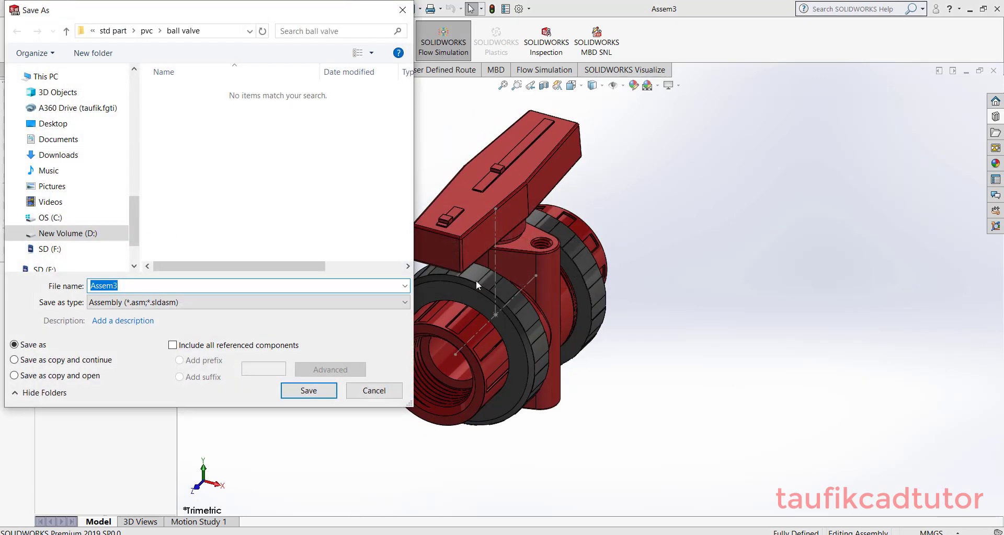
Step: Save the assembly on the Desktop as 'tes'
click(53, 124)
click(134, 289)
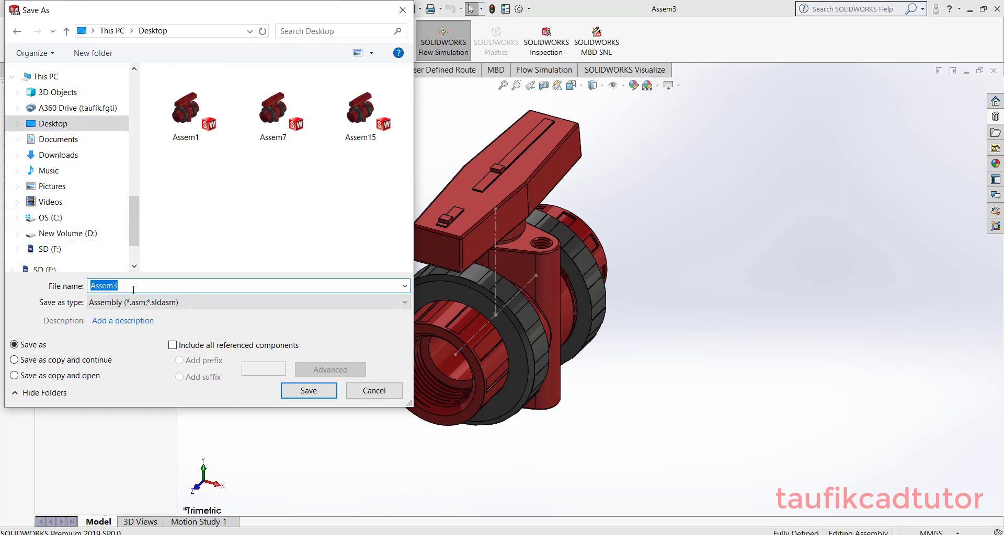
text(tes)
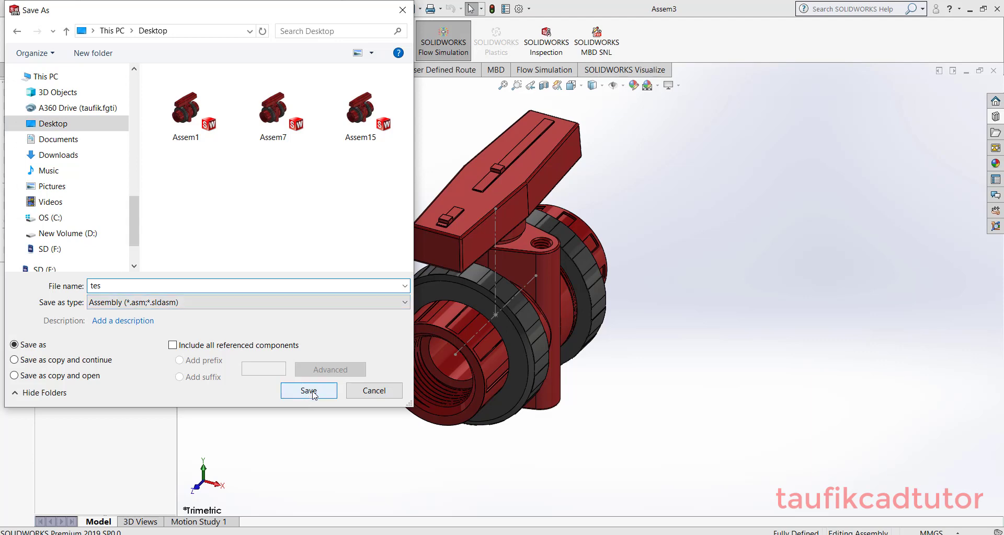
click(308, 391)
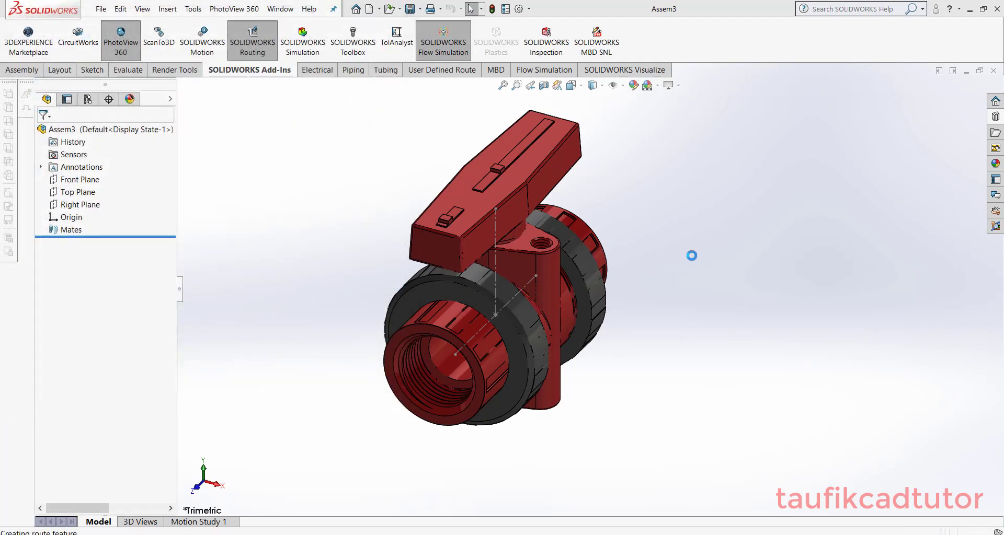
Step: Start the route with the pipe pvc part set to 1 in Sch 40
scroll(587, 288, up, 3)
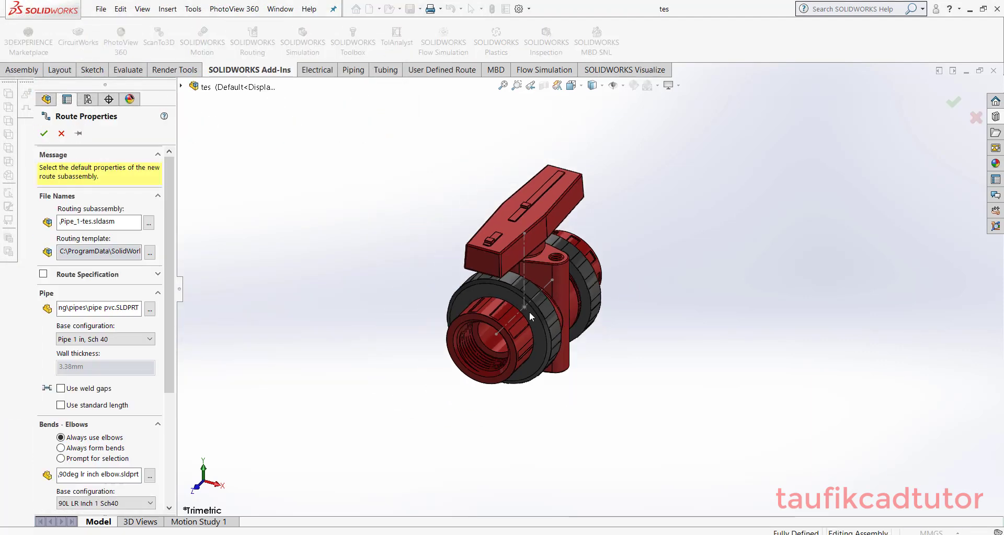
scroll(454, 340, down, 2)
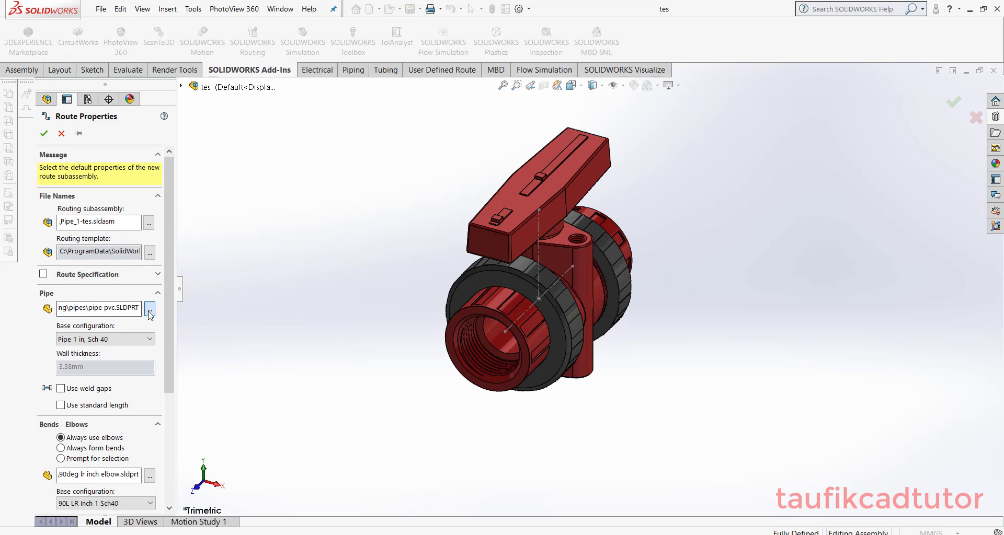
click(150, 311)
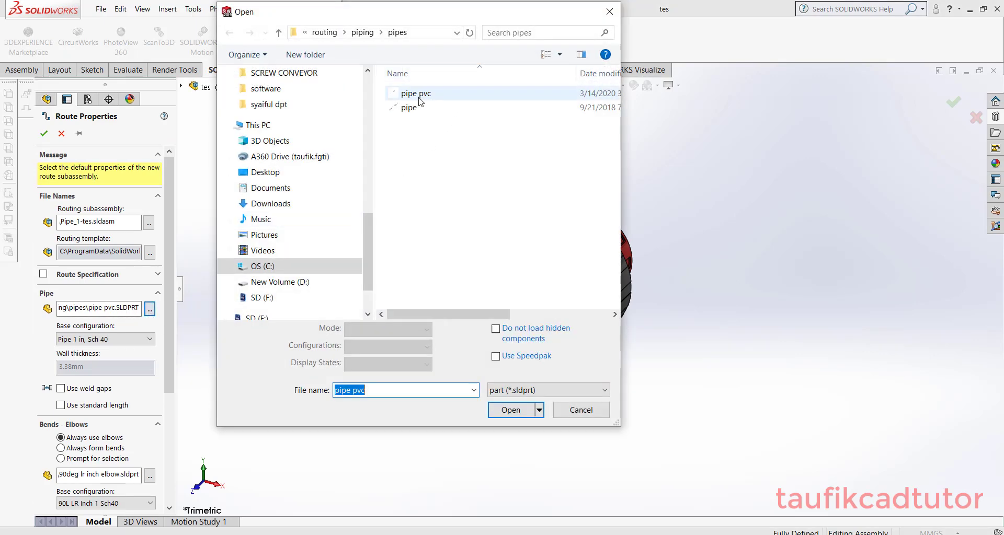
click(419, 98)
click(511, 410)
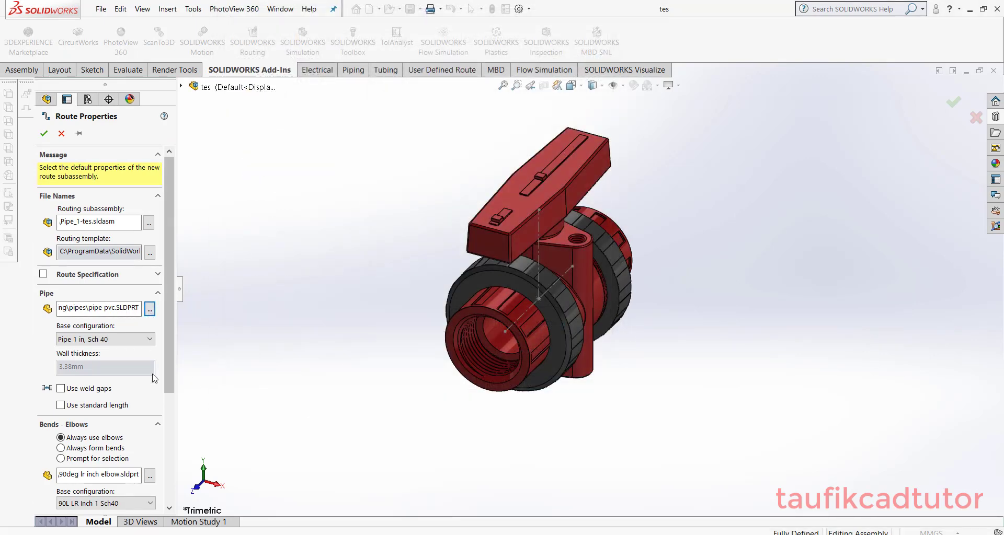
mouse_move(165, 344)
mouse_down()
mouse_move(175, 414)
mouse_move(173, 332)
mouse_up()
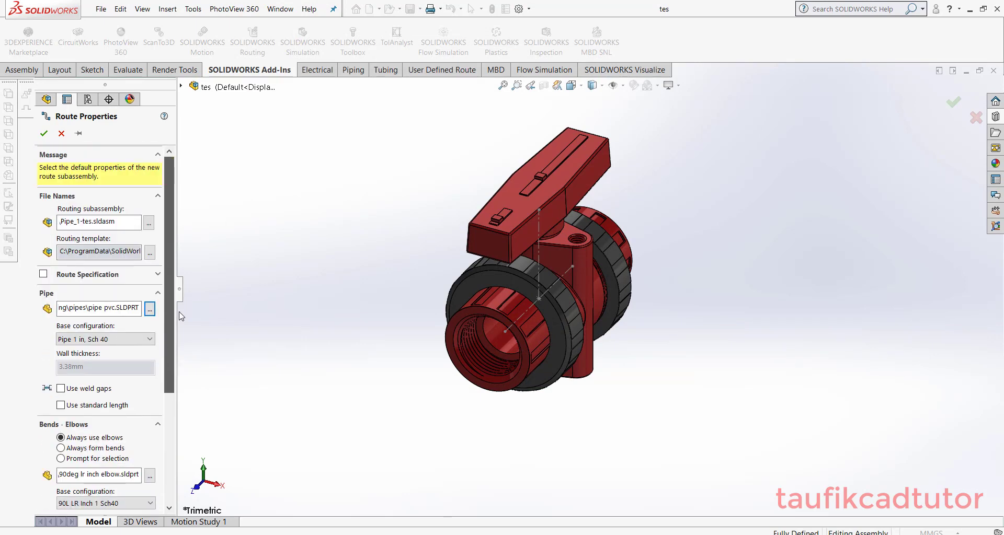
click(44, 133)
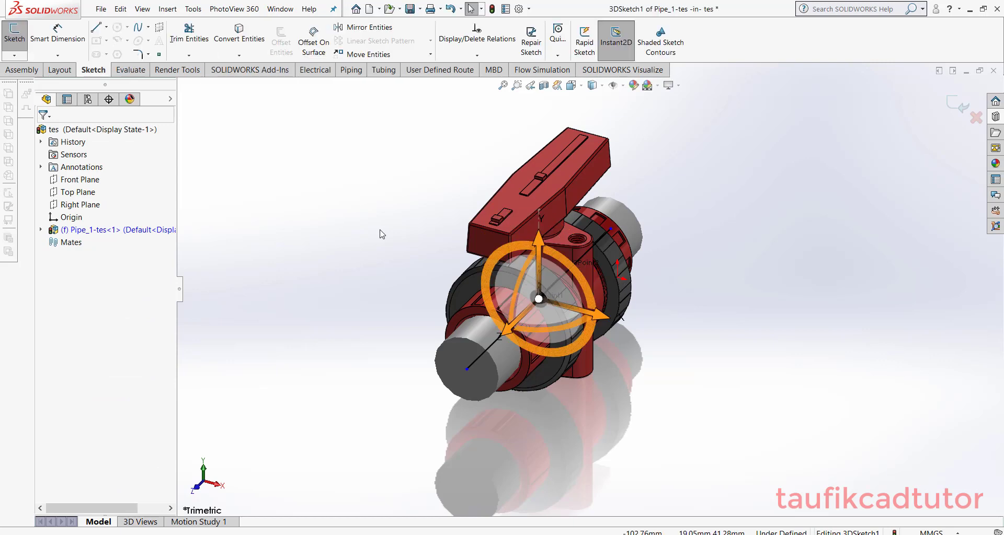
Step: Stretch both pipe ends well out from the valve into one long straight run
key(z)
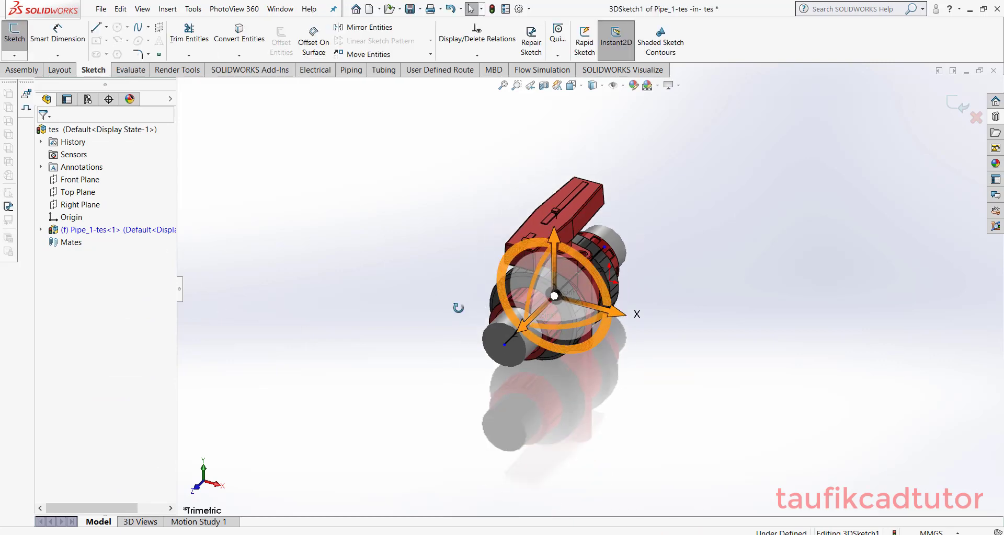
middle_drag(458, 308, 443, 321)
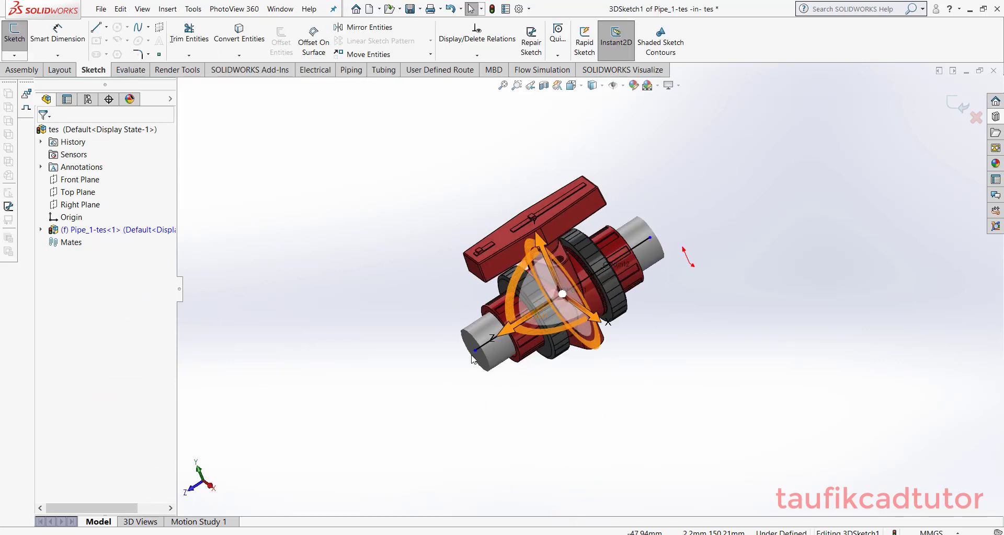
drag(475, 350, 313, 456)
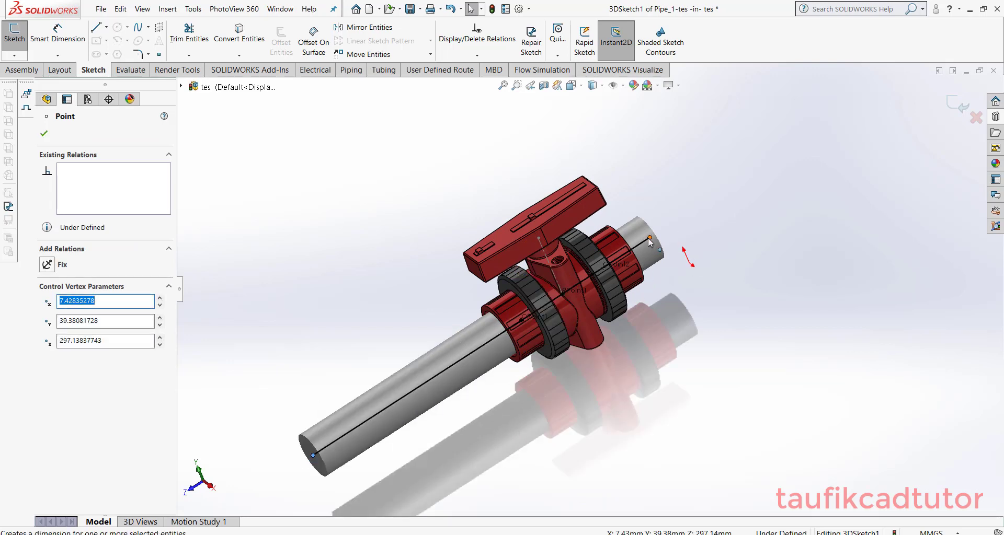
drag(650, 241, 806, 162)
middle_drag(715, 264, 691, 285)
scroll(519, 381, down, 3)
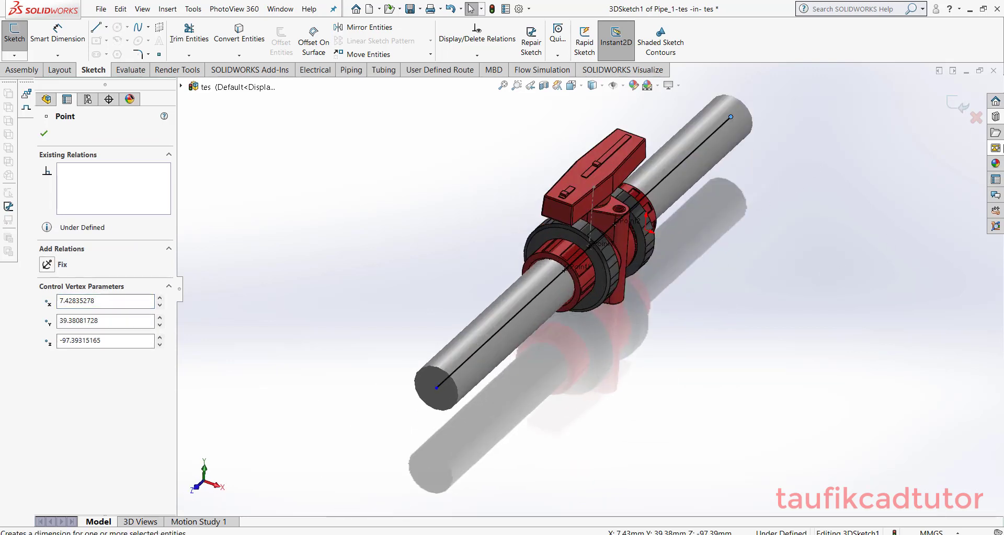
click(995, 131)
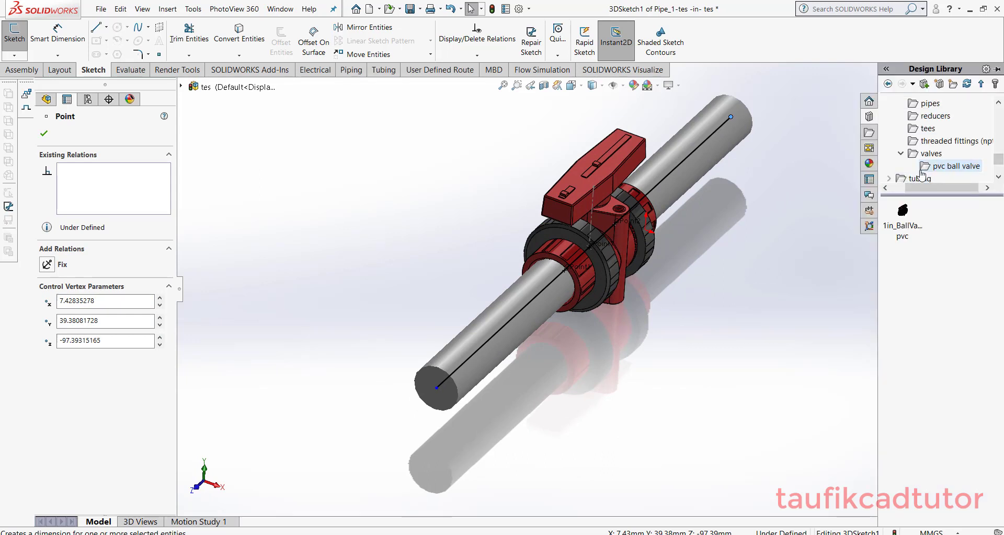
Step: Snap a threaded tee onto the pipe end using the CLASS 2000 1.00 IN configuration
click(941, 141)
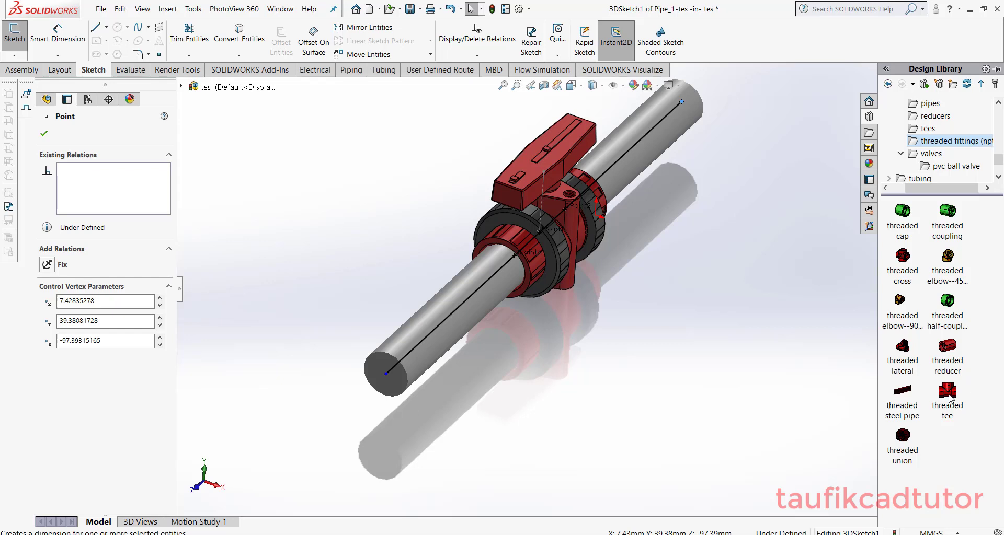
drag(533, 406, 454, 407)
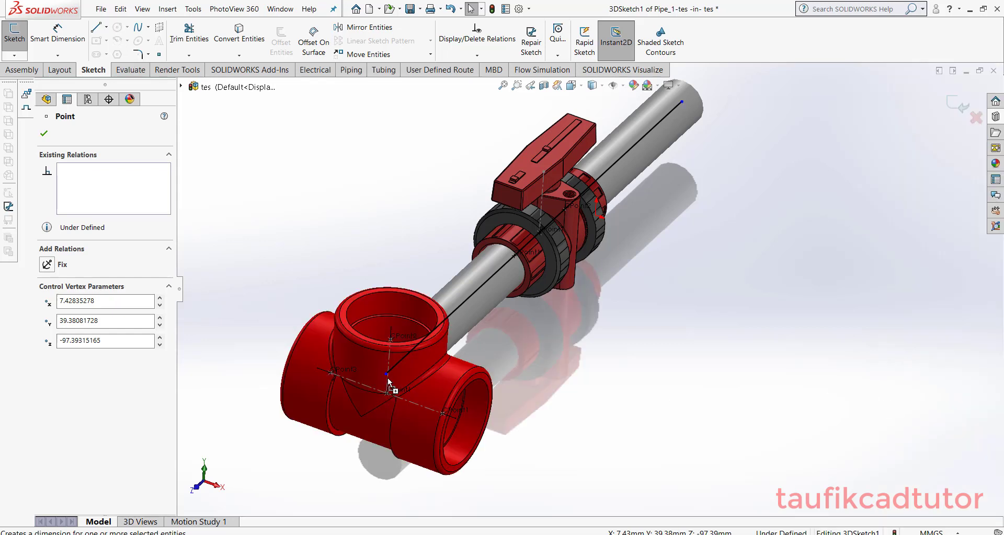
drag(387, 378, 387, 374)
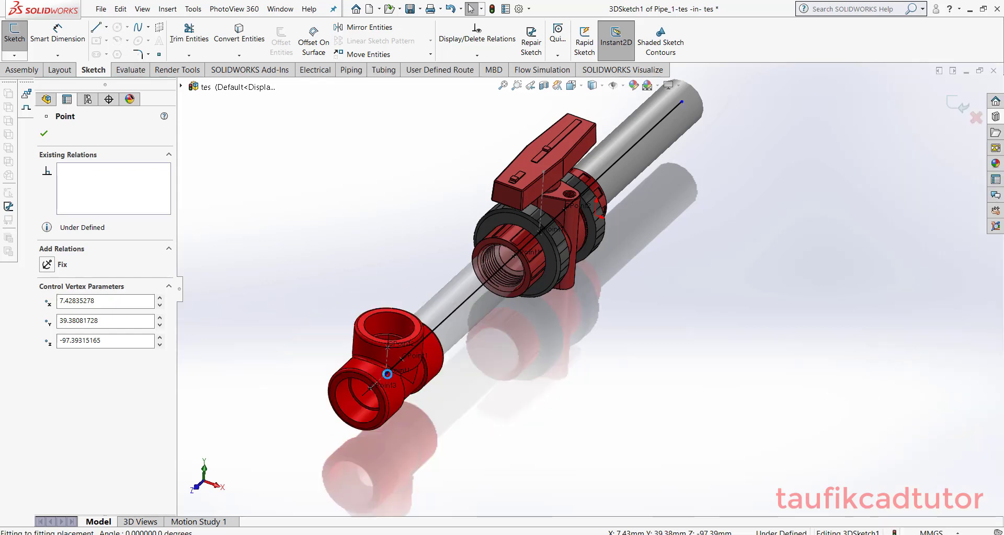
key(Tab)
key(Tab)
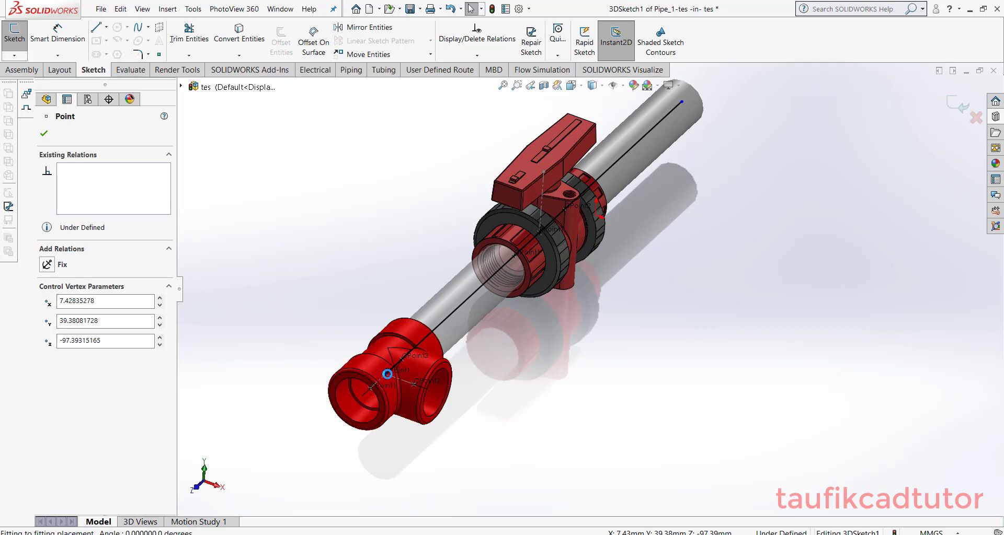
click(386, 374)
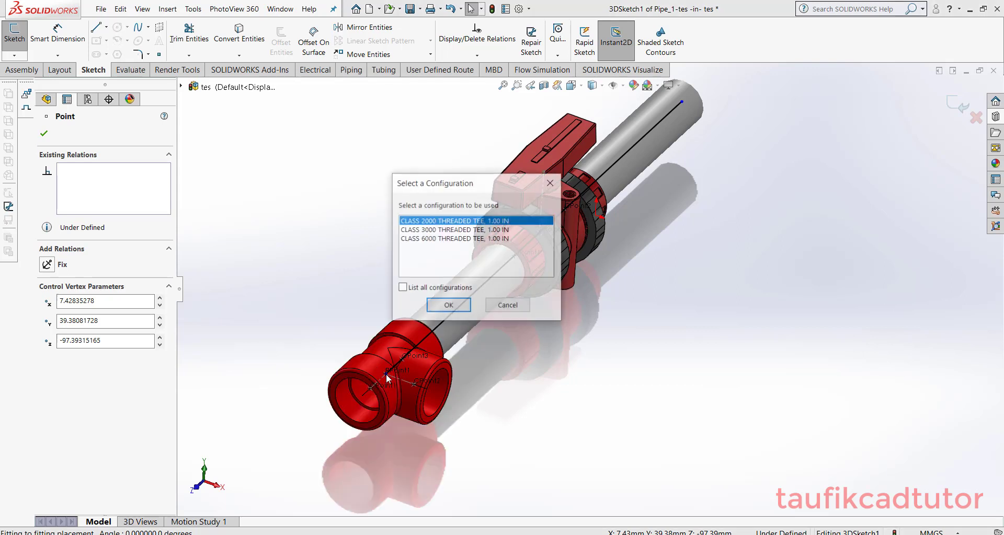
click(448, 306)
Step: Pull a branch pipe out of the tee and extend the main pipe past it
scroll(525, 349, up, 3)
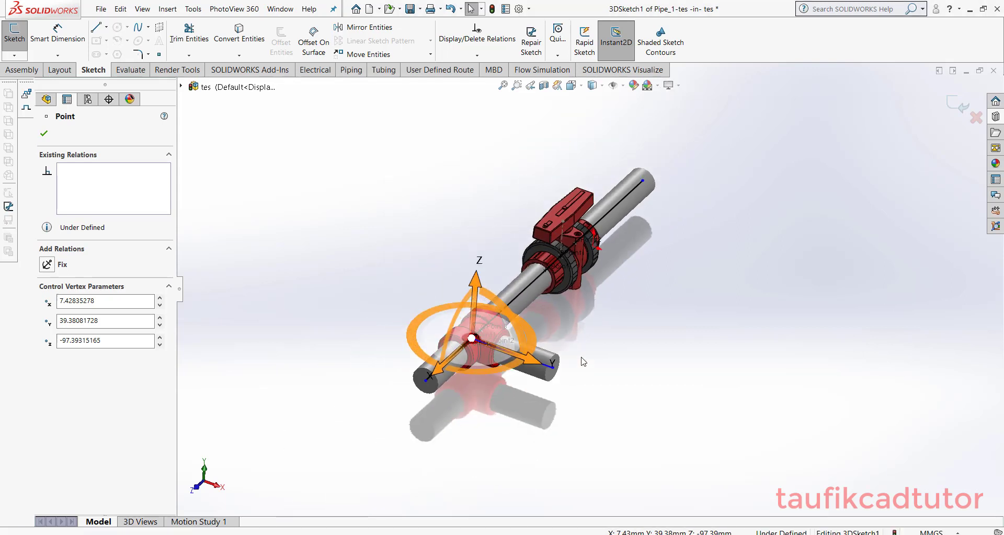
middle_drag(525, 349, 530, 377)
drag(486, 377, 541, 428)
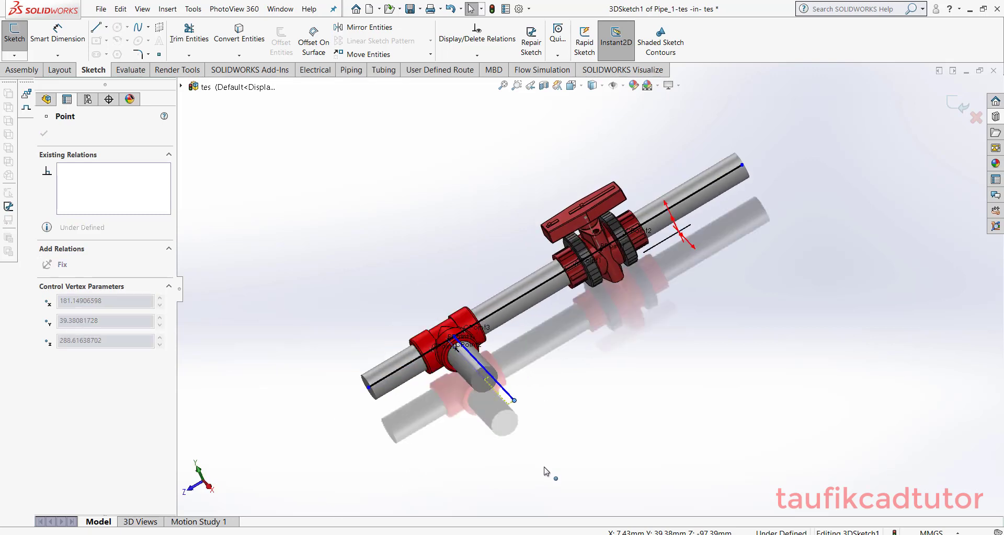
drag(371, 385, 292, 453)
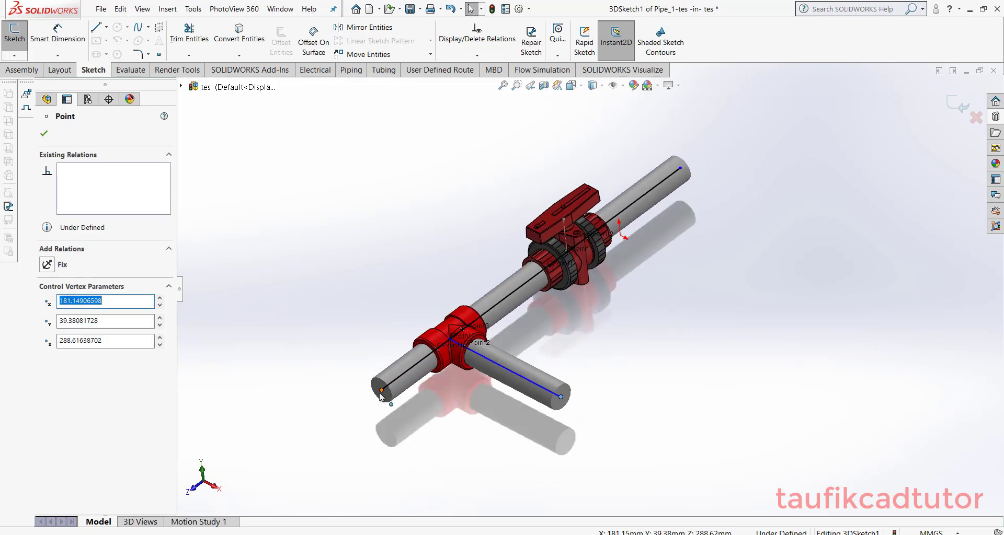
click(661, 363)
Step: Dimension the pipe beyond the tee to 250 mm and the tee-to-valve run to 1000 mm
right_click(662, 338)
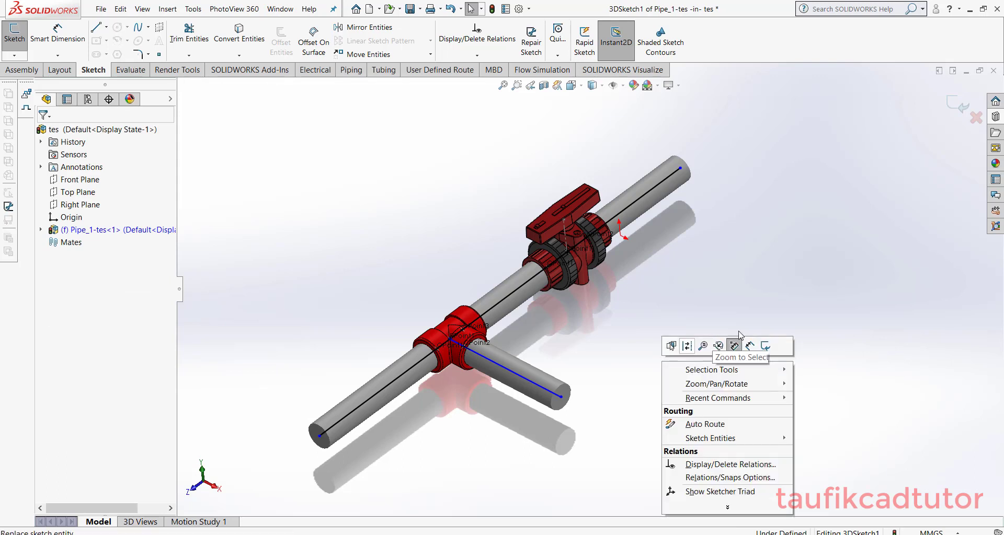
click(763, 346)
click(384, 387)
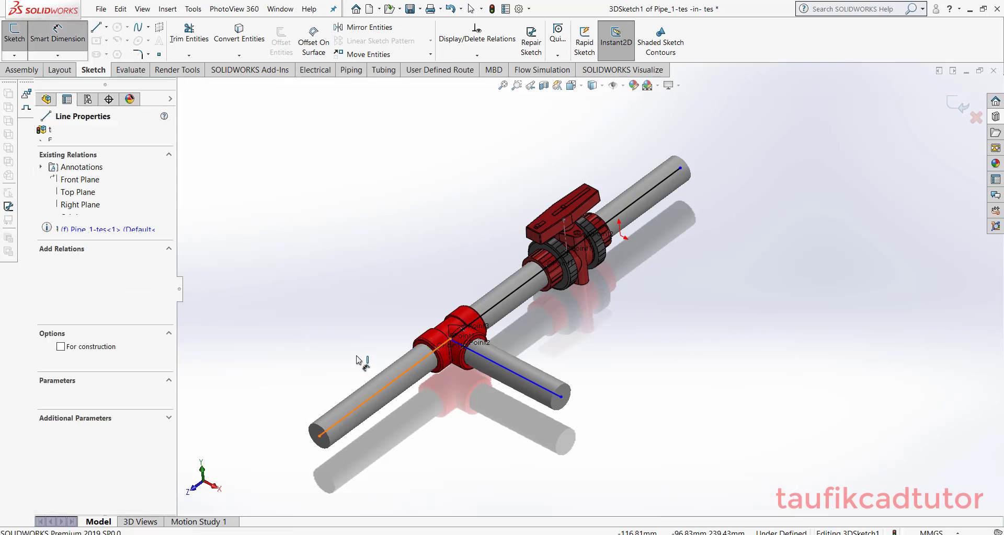
click(353, 355)
text(2)
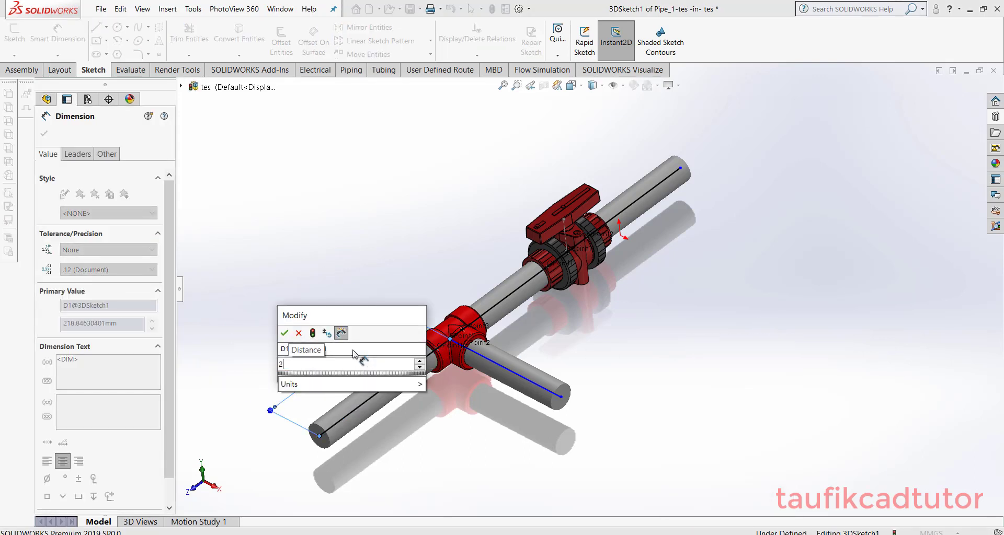
text(450)
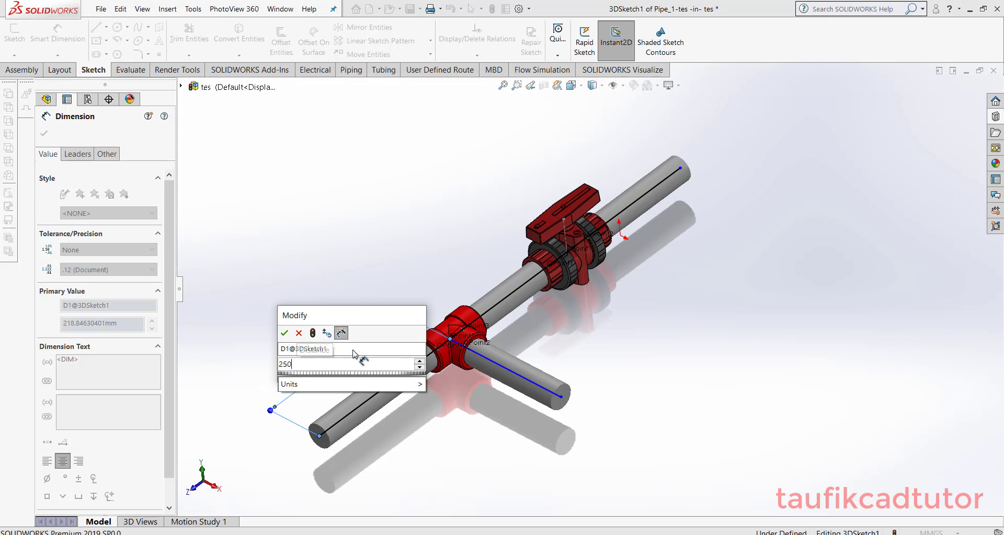
key(Return)
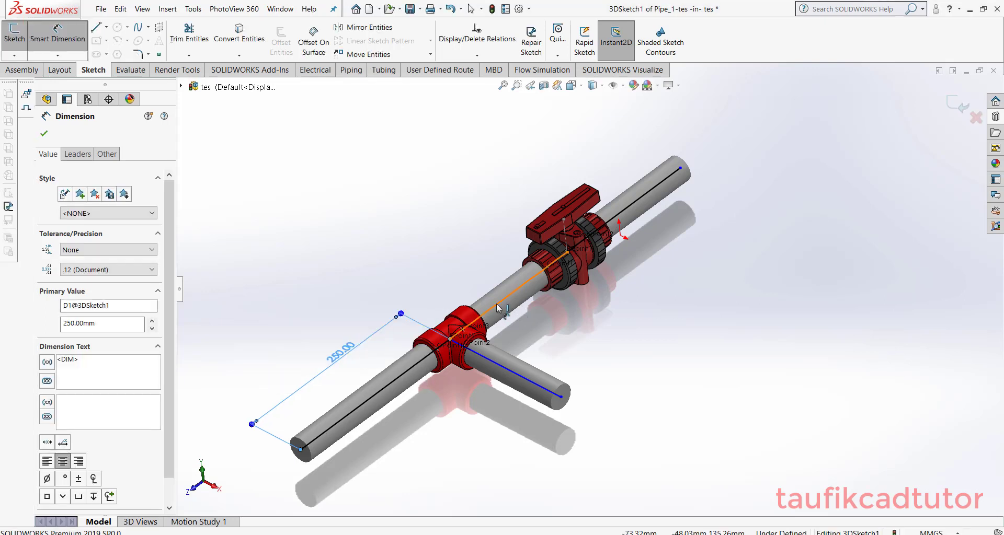
click(504, 301)
click(465, 285)
text(1)
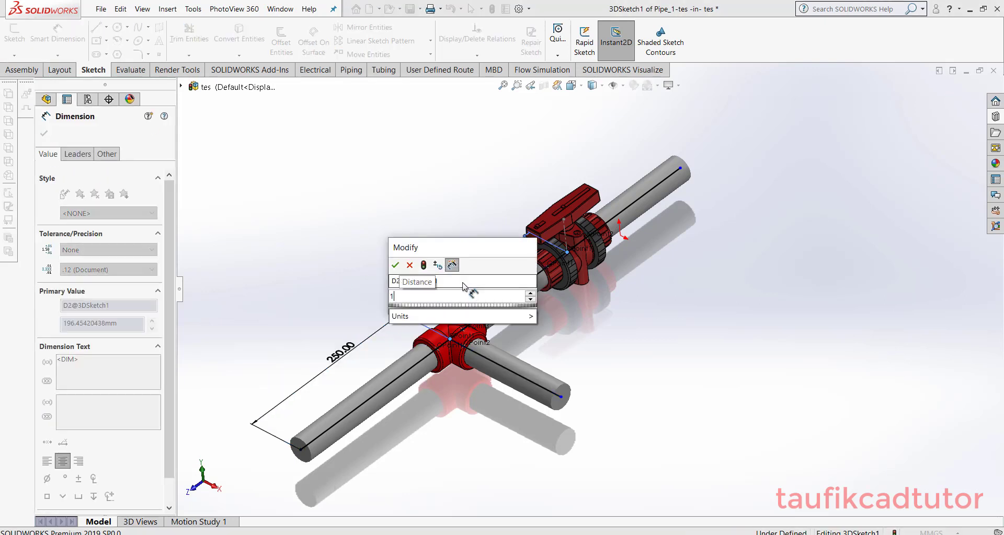
text(000)
key(Return)
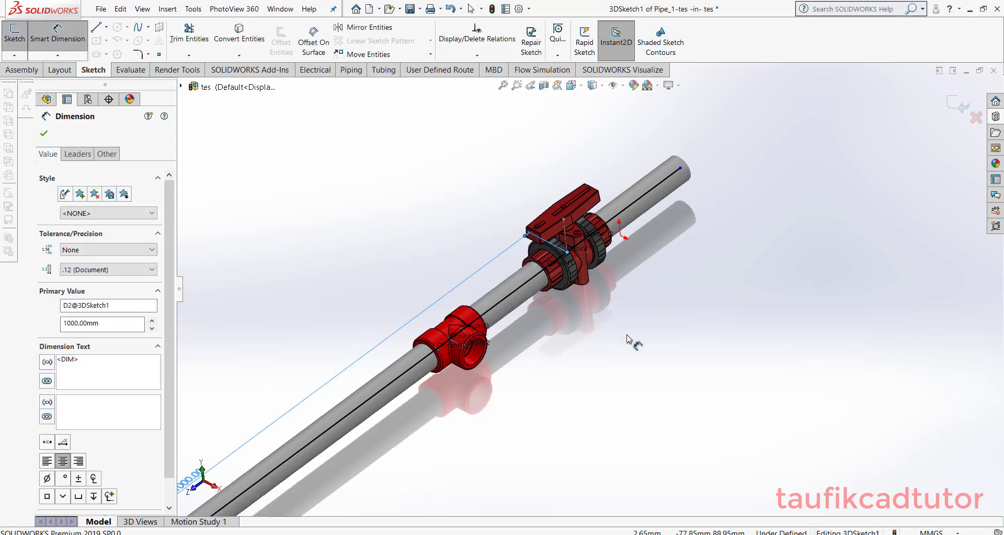
Step: Exit the 3D route sketch so the pipes rebuild
scroll(666, 339, up, 2)
scroll(653, 332, up, 2)
scroll(635, 321, up, 1)
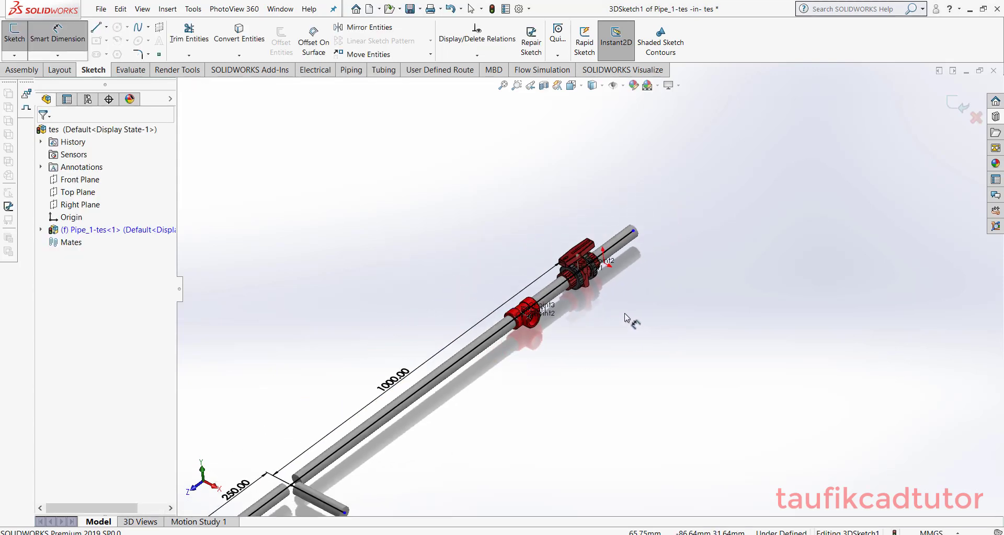
scroll(627, 317, up, 1)
scroll(581, 313, down, 2)
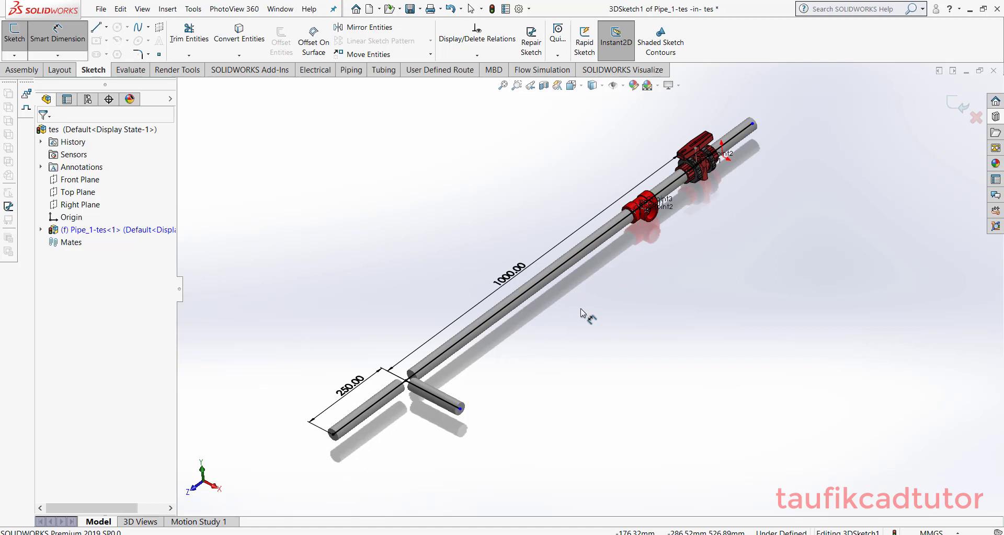
right_click(685, 283)
click(718, 334)
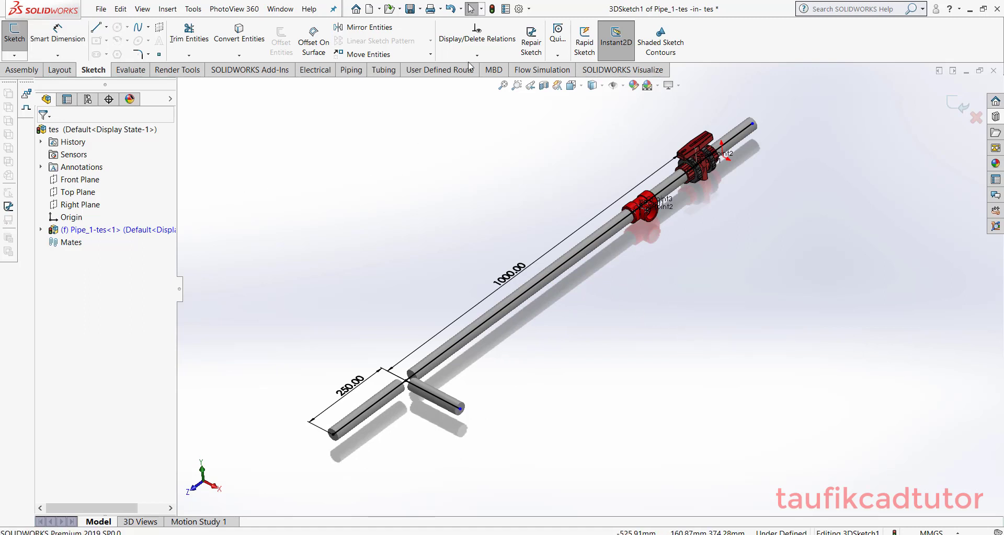
click(492, 9)
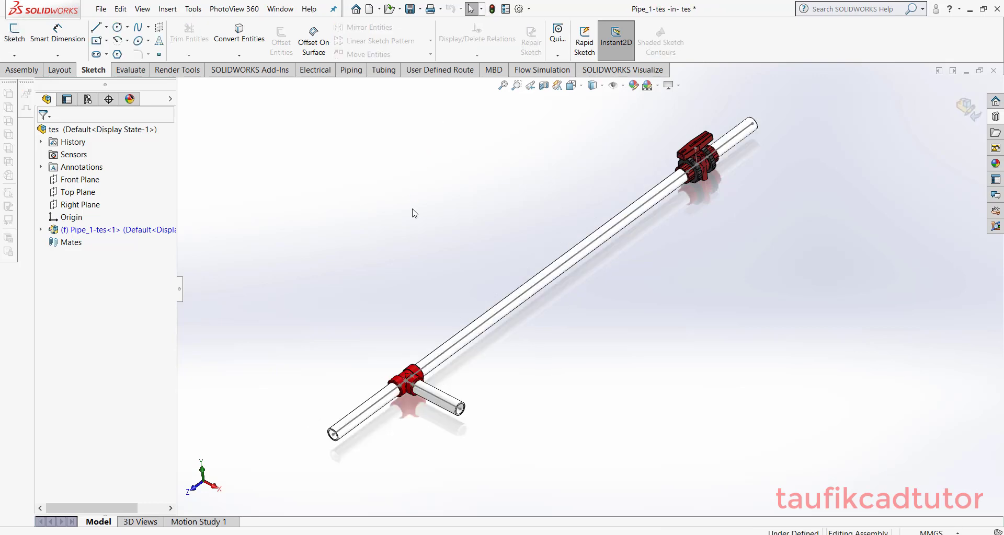
Step: Reopen the route sketch and dimension the tee branch pipe to 500 mm
scroll(453, 407, down, 3)
right_click(476, 295)
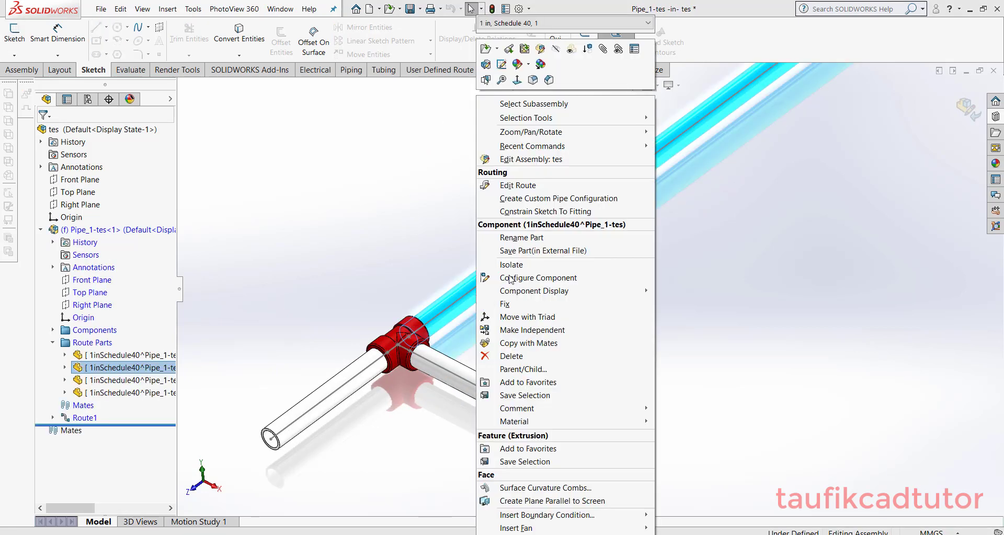
click(514, 185)
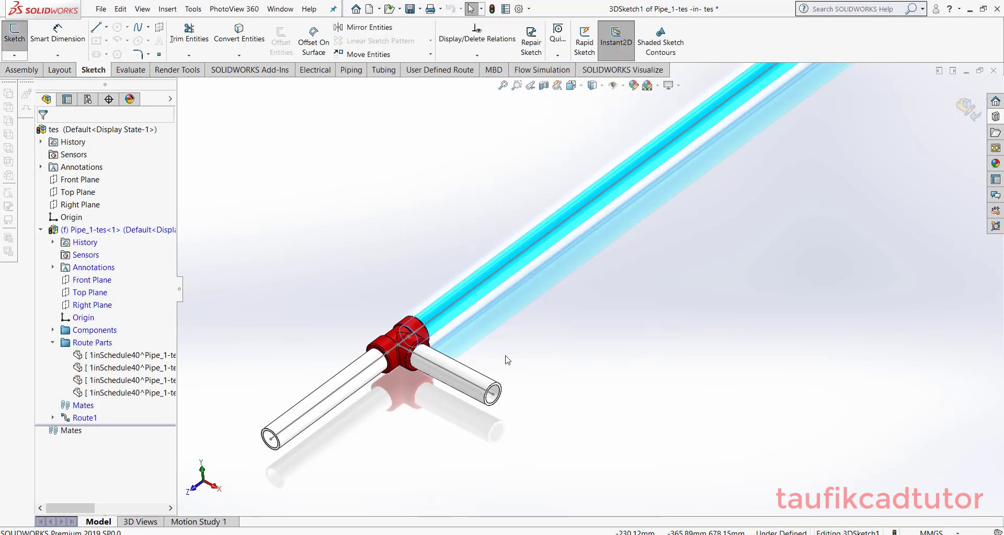
right_click(353, 160)
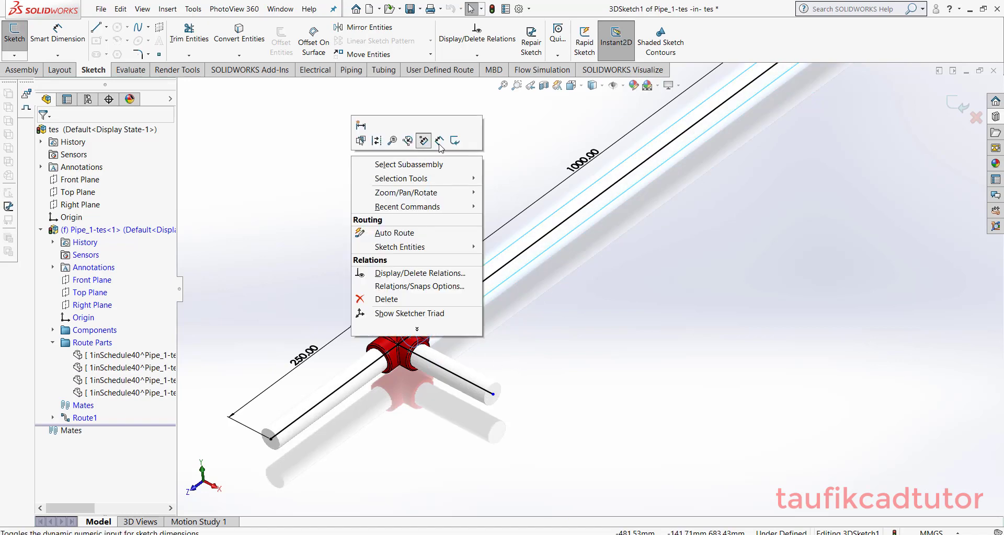
click(424, 140)
click(451, 369)
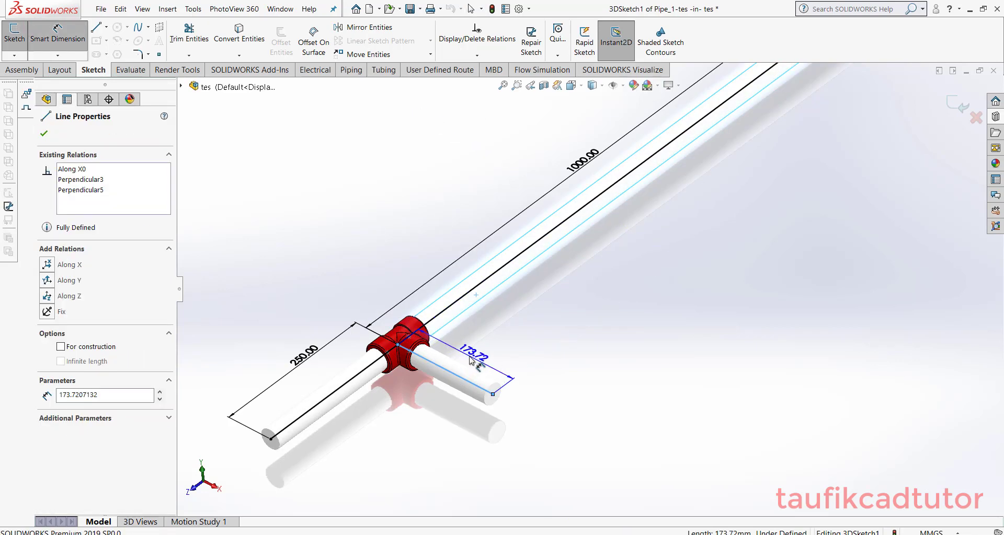
click(470, 360)
text(500)
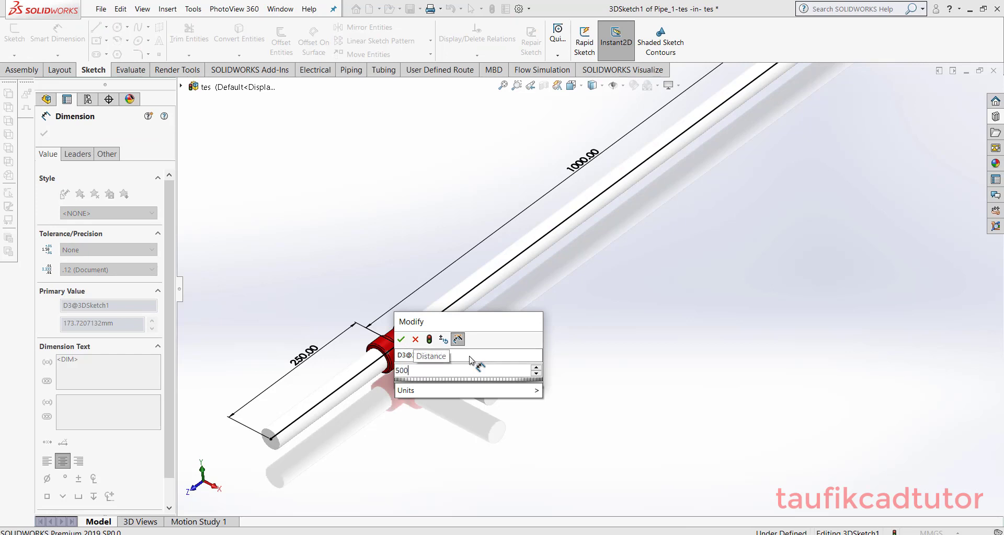
key(Return)
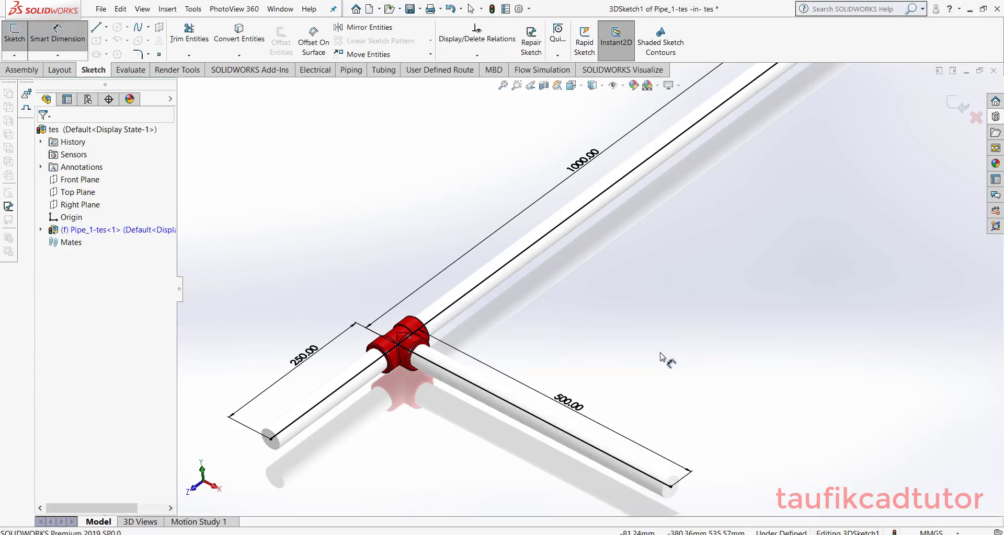
Step: Fit the view, stop dimensioning, and open the Design Library's threaded fittings
key(f)
right_click(693, 233)
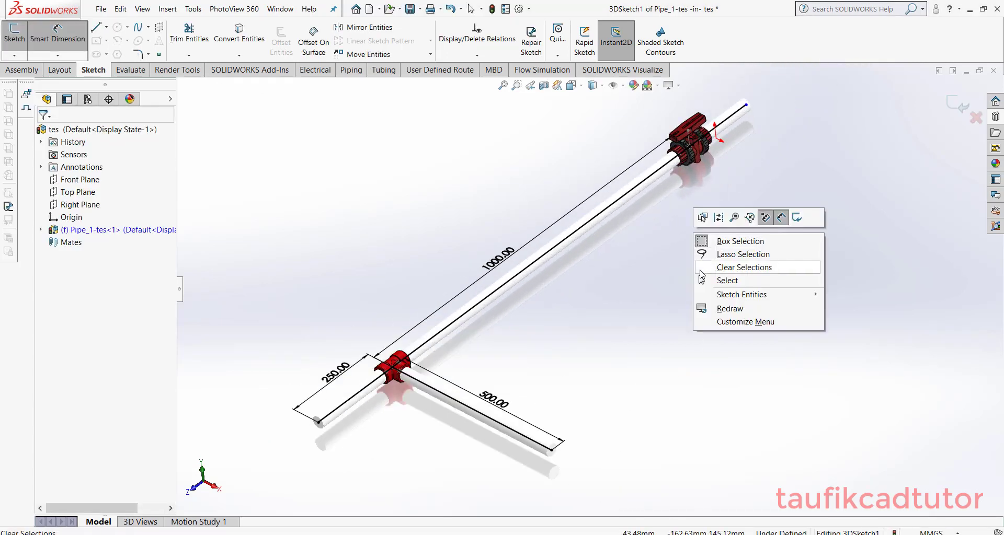
click(724, 282)
click(994, 133)
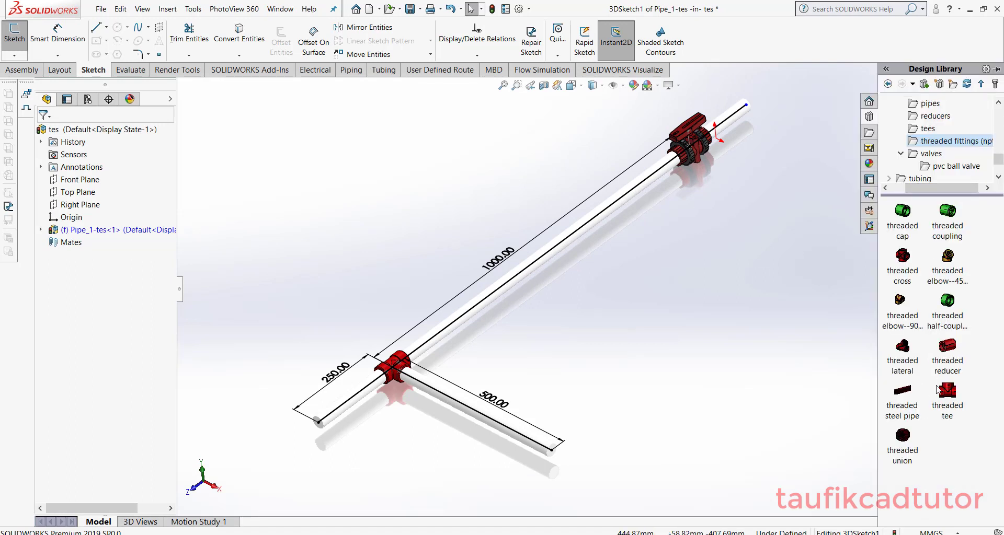
Step: Drop a CLASS 2000 THREADED ELBOW, 1.00 IN onto the free end of the branch pipe
click(899, 302)
drag(898, 302, 614, 405)
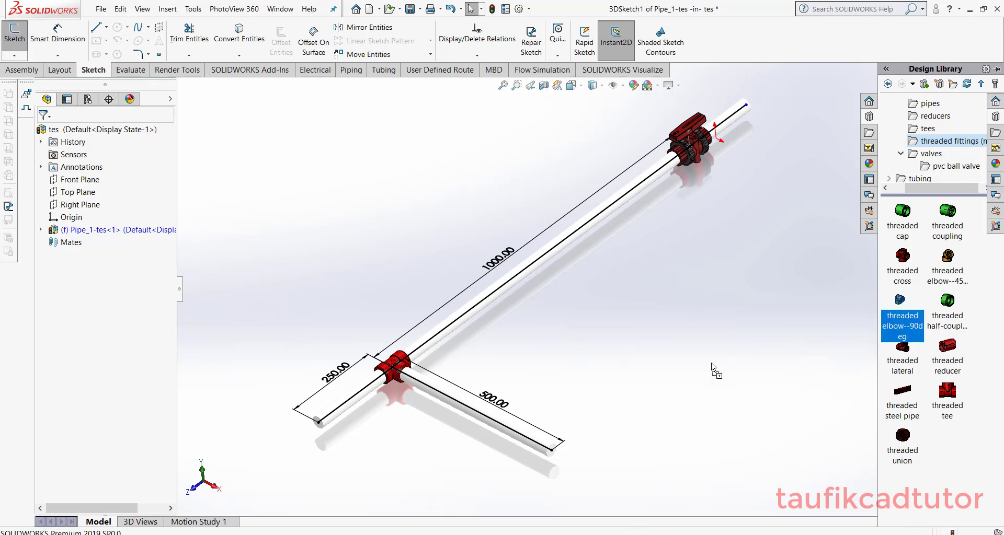
drag(566, 442, 553, 450)
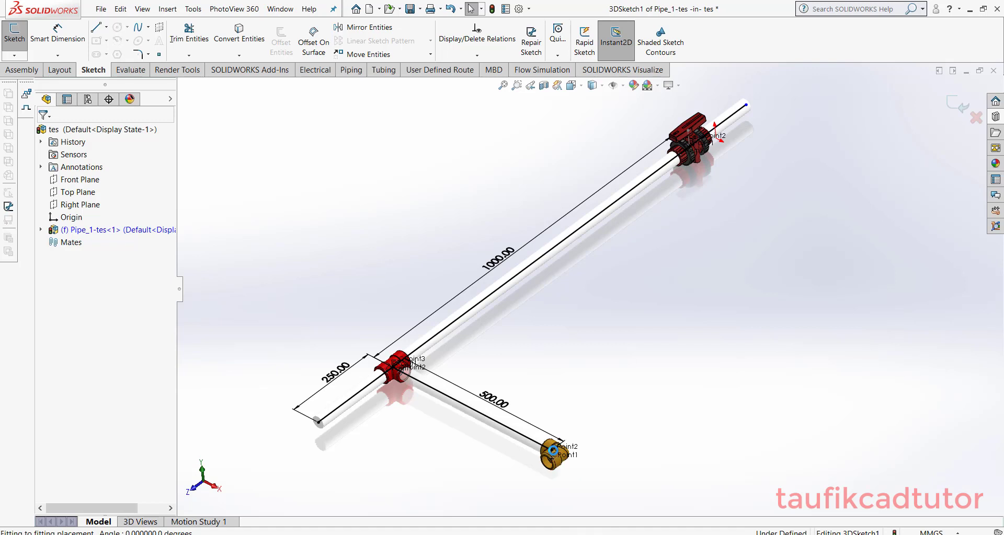
mouse_move(553, 450)
mouse_down()
mouse_move(562, 433)
mouse_move(542, 458)
mouse_up()
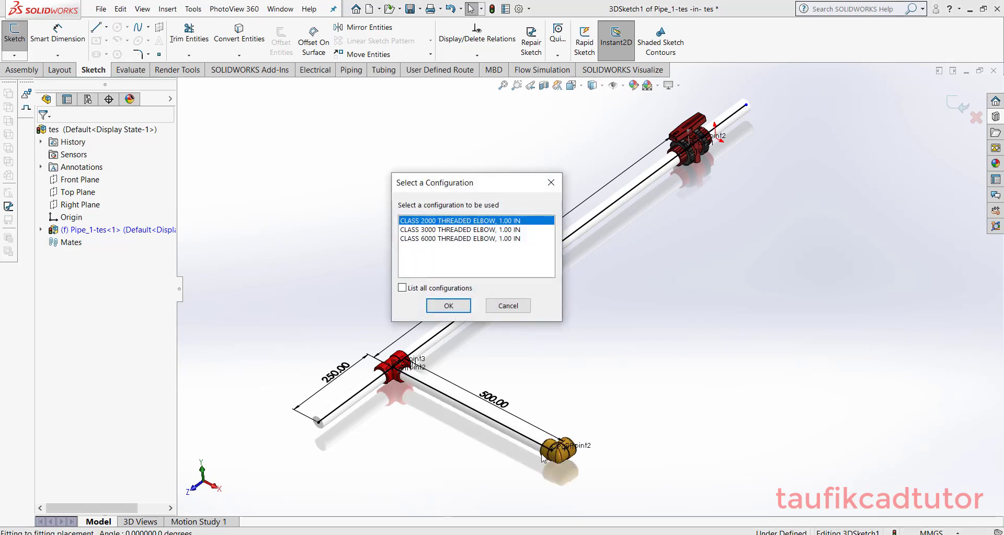
click(441, 308)
scroll(515, 460, down, 2)
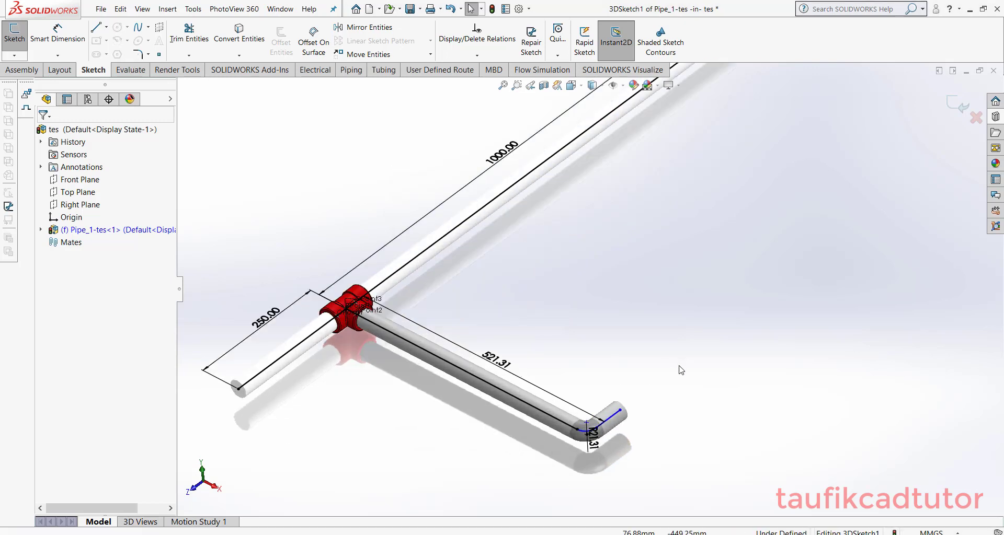
Step: Select the endpoint of the new leg leaving the threaded elbow
click(620, 410)
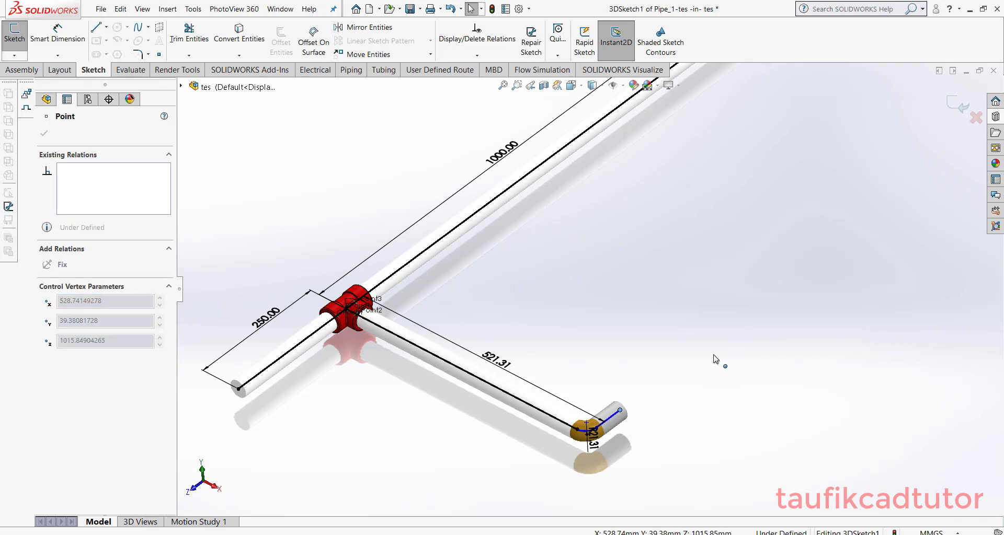
click(45, 133)
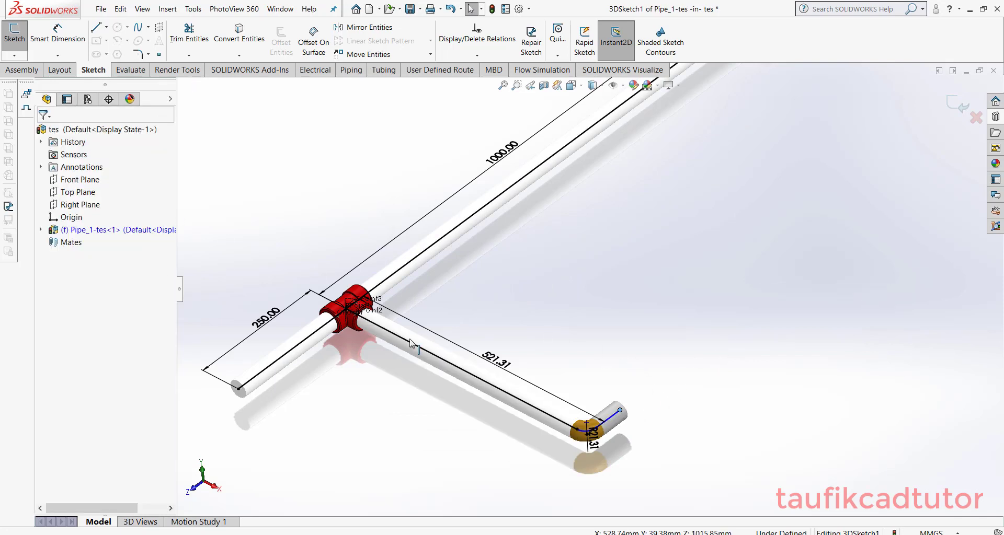
drag(617, 410, 734, 344)
click(620, 410)
scroll(589, 438, down, 3)
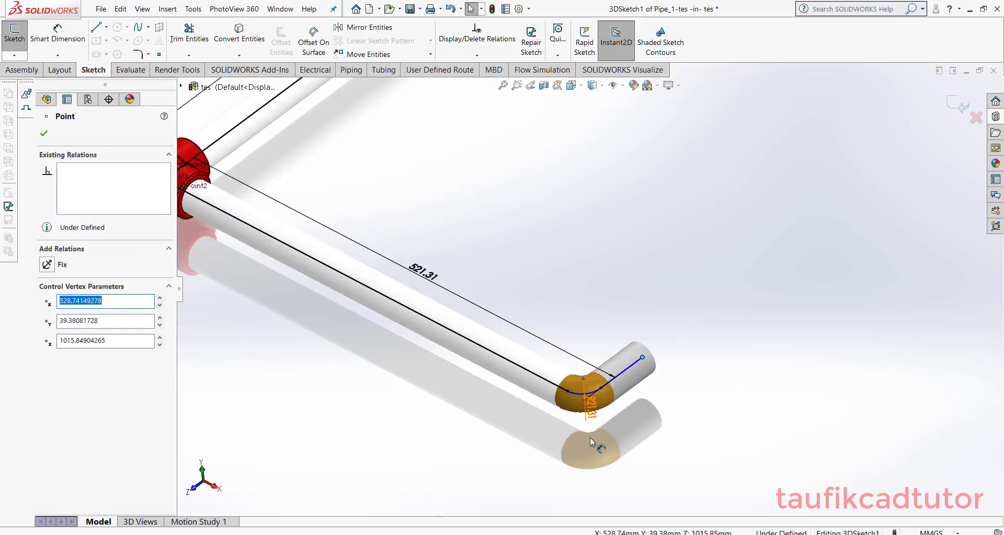
scroll(590, 438, down, 2)
scroll(638, 403, down, 1)
Step: Dimension the leg after the elbow to 500 mm
right_click(705, 320)
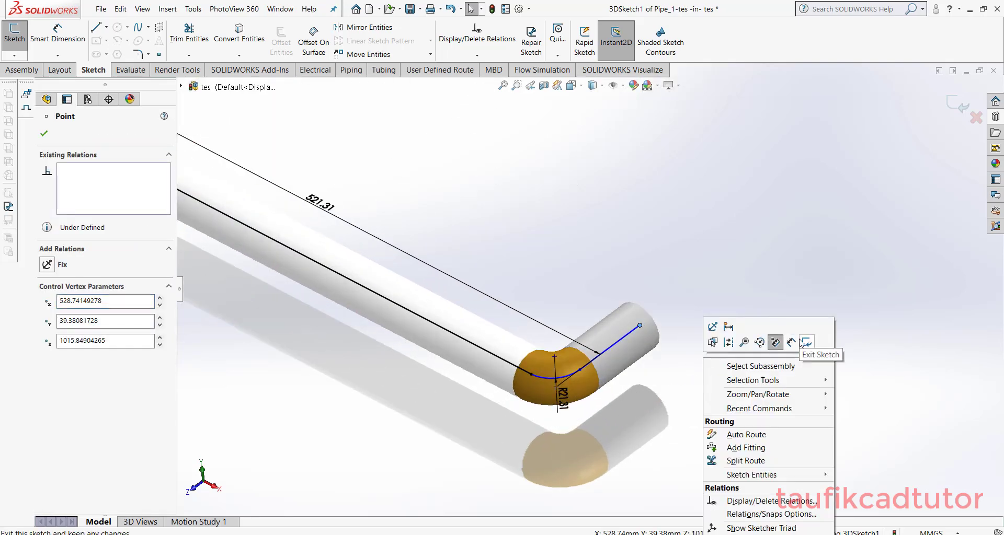
click(791, 346)
click(609, 347)
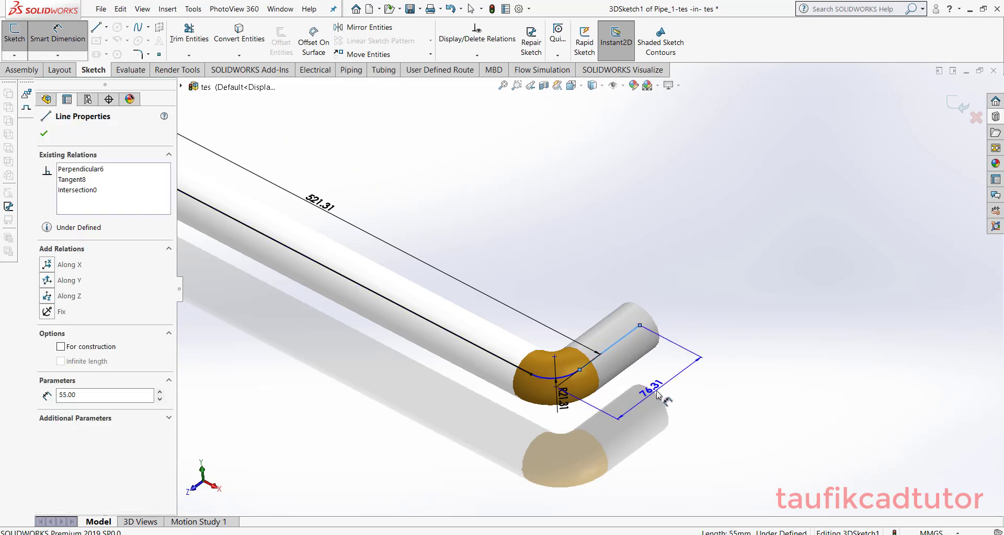
click(657, 395)
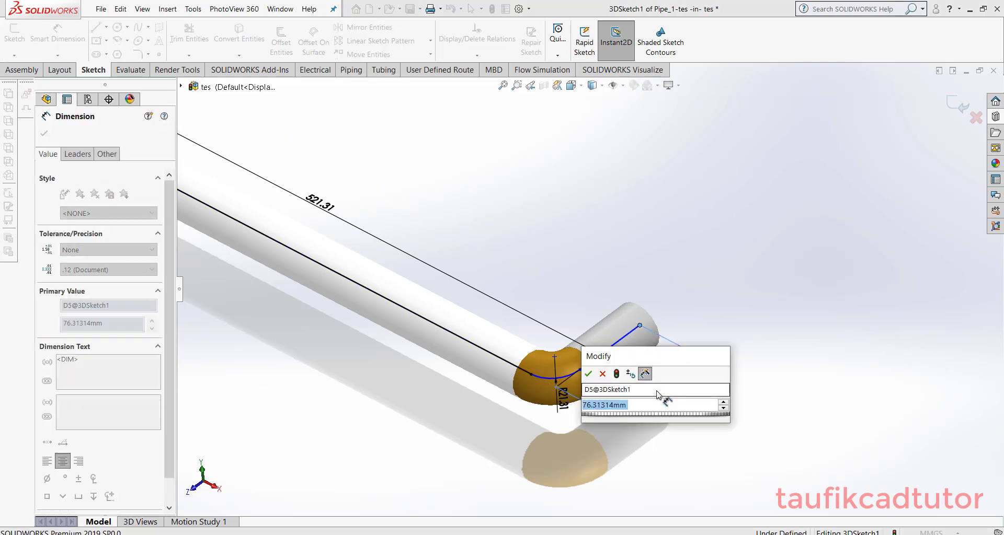
text(500)
key(Return)
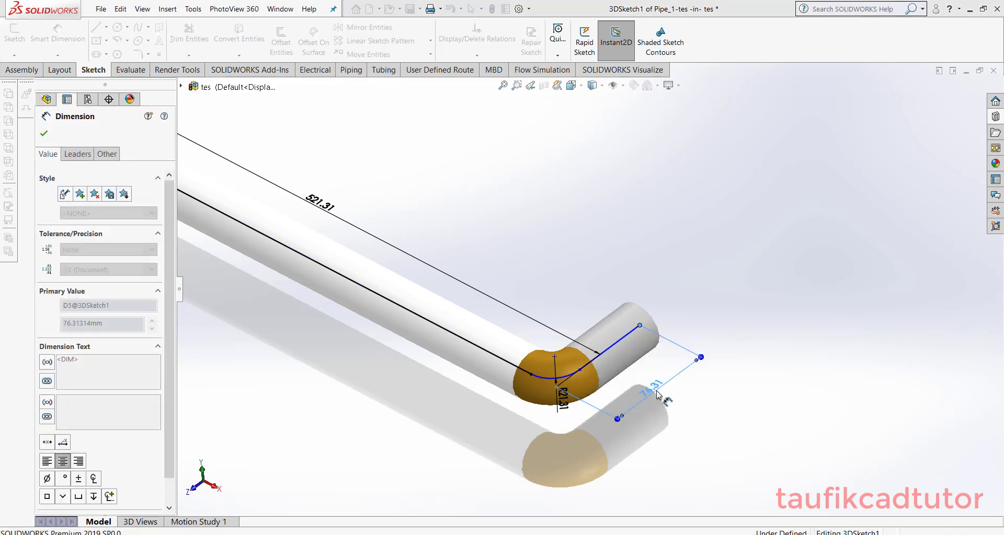
key(f)
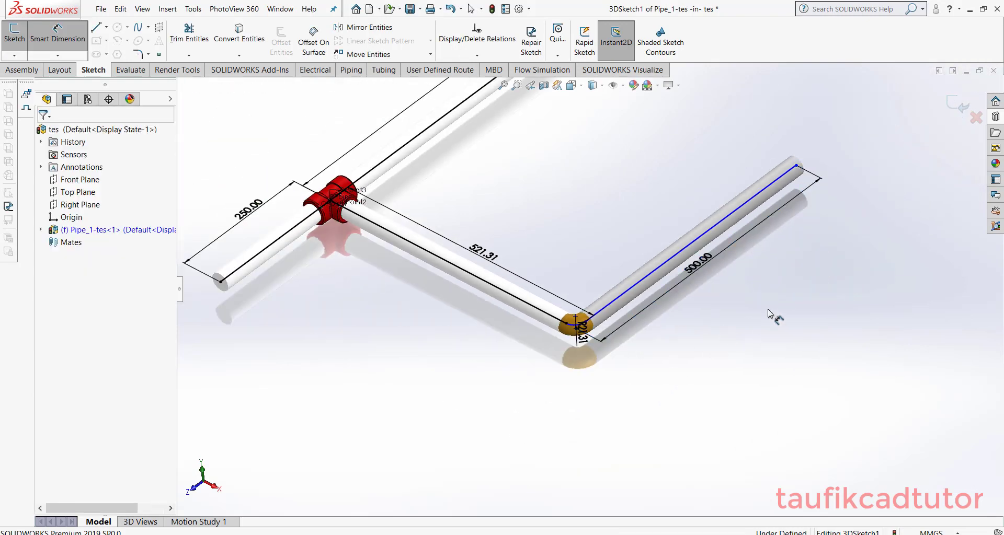
click(767, 309)
right_click(768, 309)
click(800, 387)
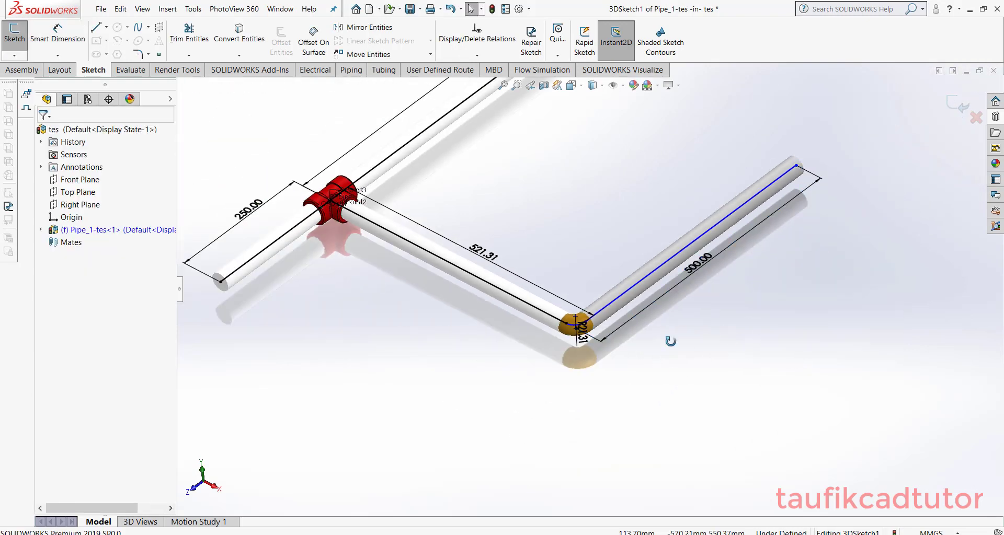
middle_drag(668, 341, 656, 335)
scroll(657, 336, up, 2)
scroll(613, 234, down, 3)
scroll(613, 234, down, 2)
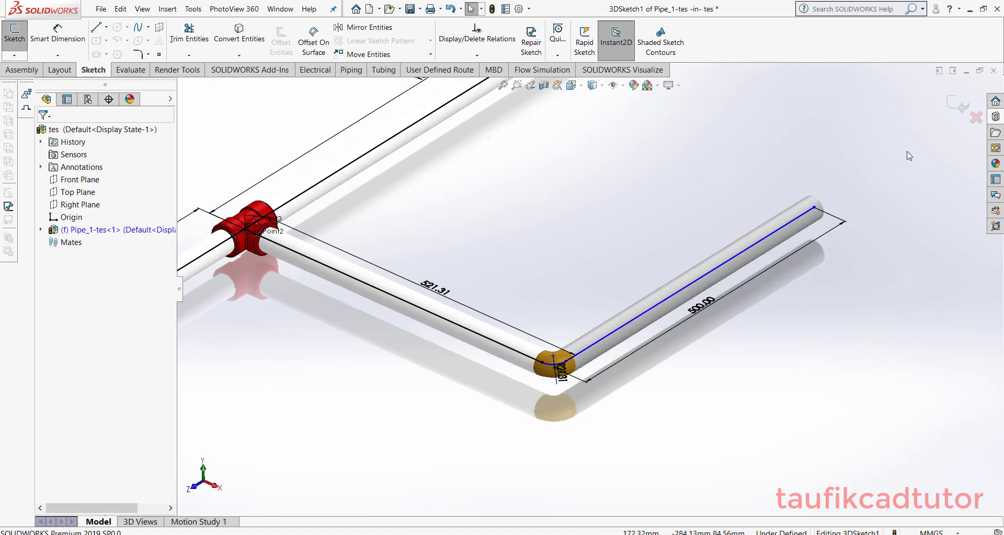
Step: Exit the route sketch to rebuild pipes through tee and elbow, then return to the tes assembly
click(952, 106)
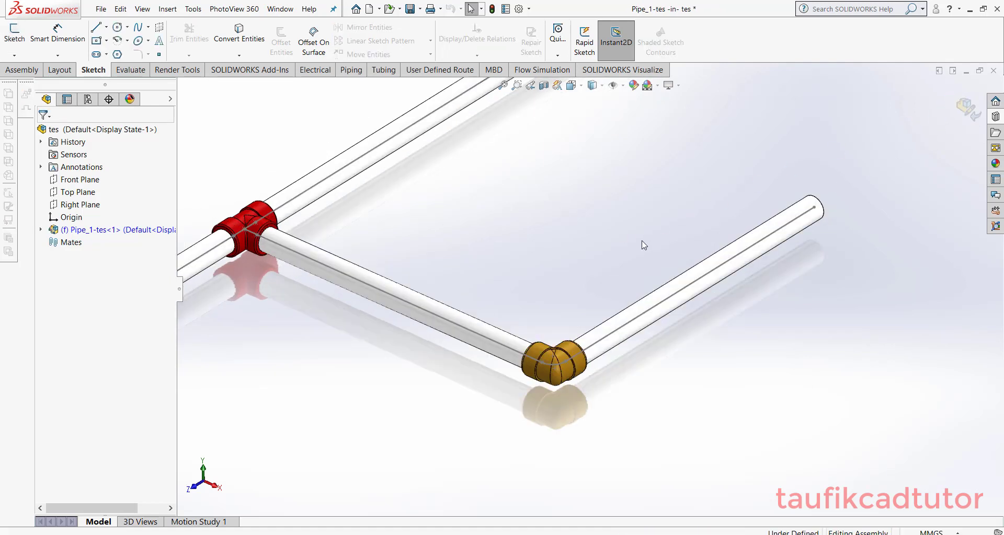
scroll(570, 296, up, 2)
middle_drag(569, 296, 562, 265)
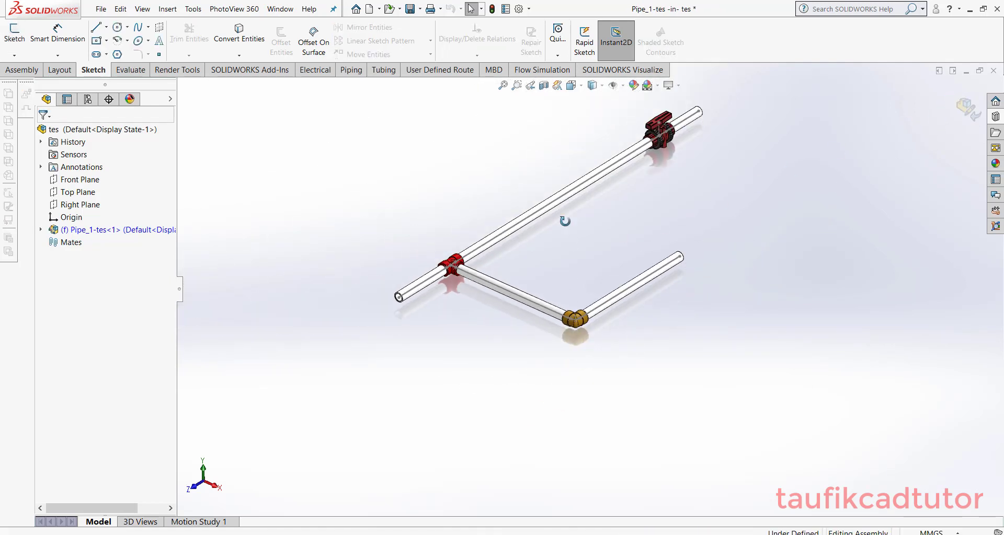
scroll(630, 226, down, 2)
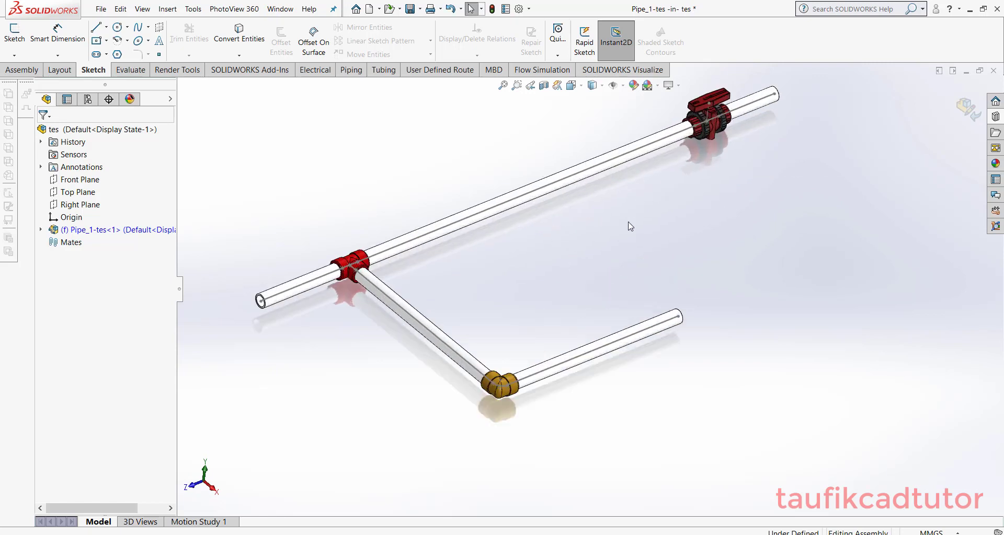
scroll(607, 291, up, 1)
scroll(612, 207, down, 2)
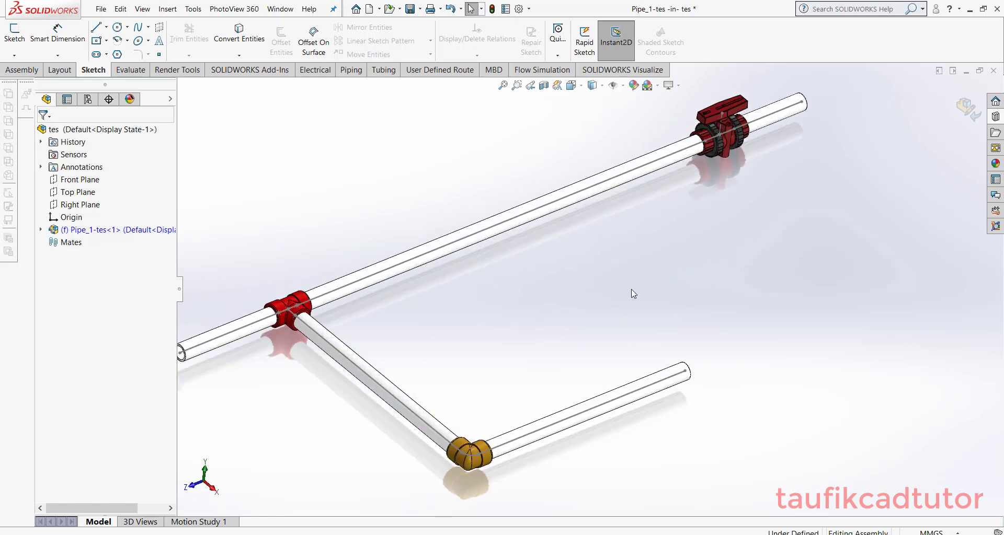
click(976, 116)
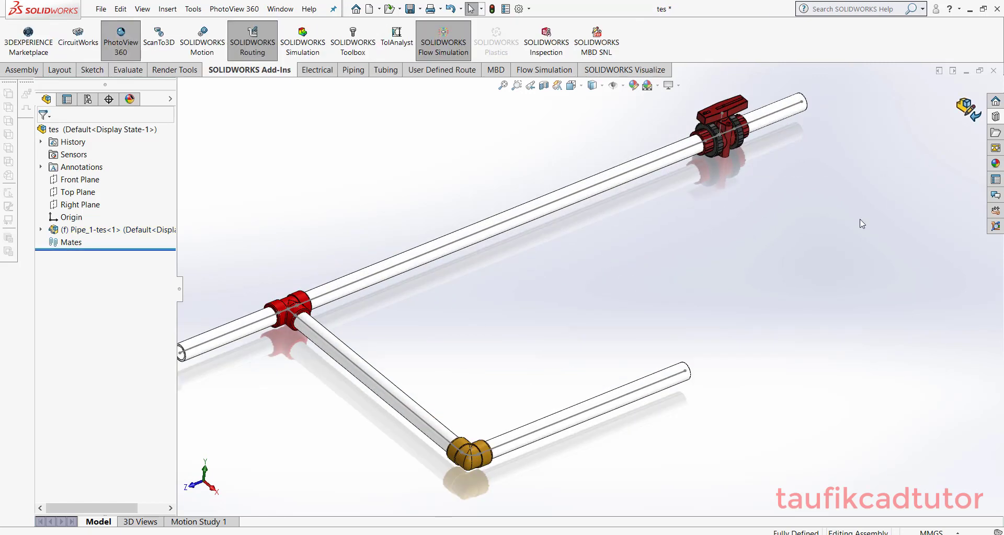